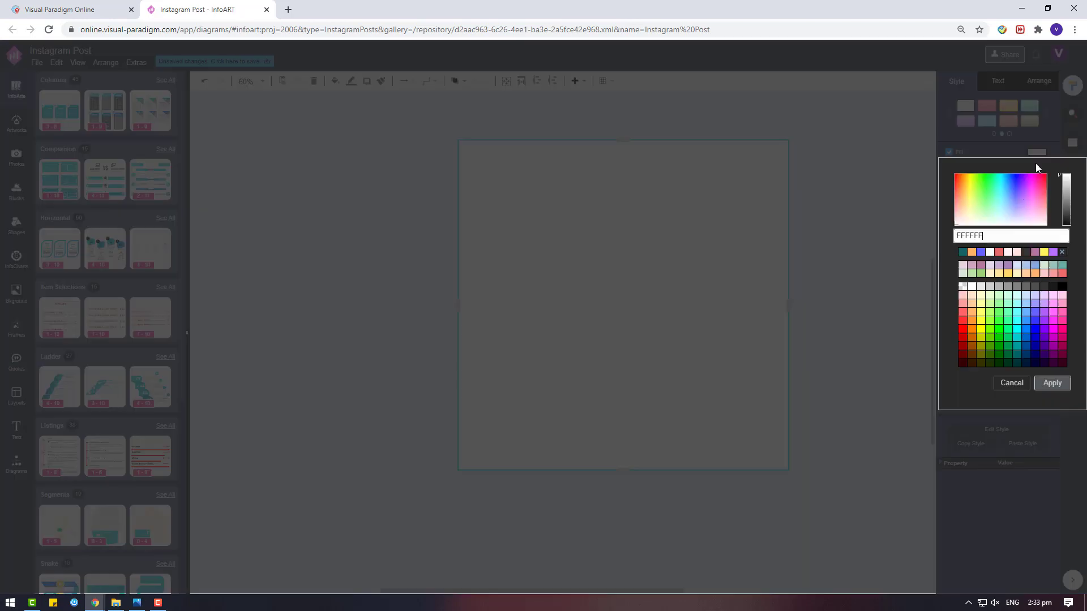
Fill the page's background square with the saved dark teal colour.
left_click(971, 252)
left_click(961, 252)
left_click(1052, 383)
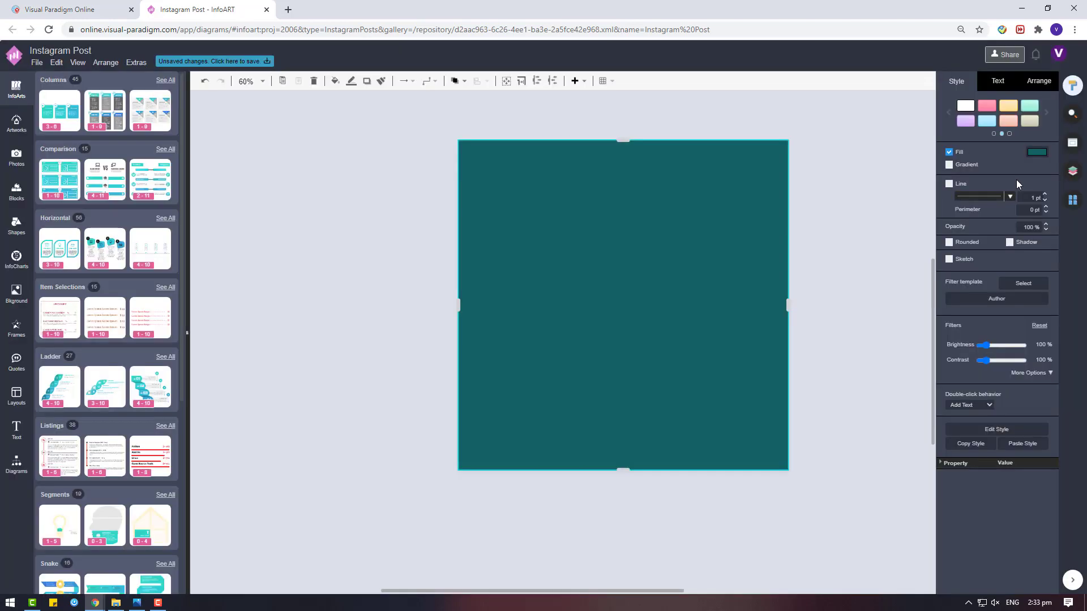
Give the background square a south-direction gradient running from teal to a darker teal.
left_click(963, 166)
left_click(1035, 165)
left_click(963, 265)
left_click(1065, 227)
left_click(1053, 395)
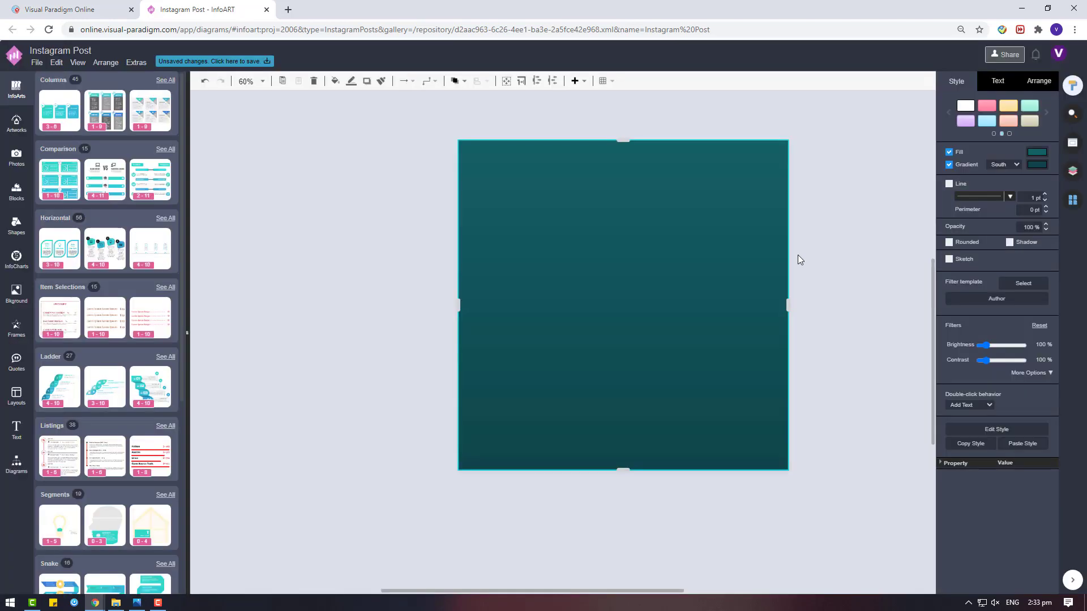
left_click(843, 226)
Add the slanted-top dynamic block beside the page and reshape it into a right triangle.
left_click_drag(844, 224, 743, 226)
left_click(16, 227)
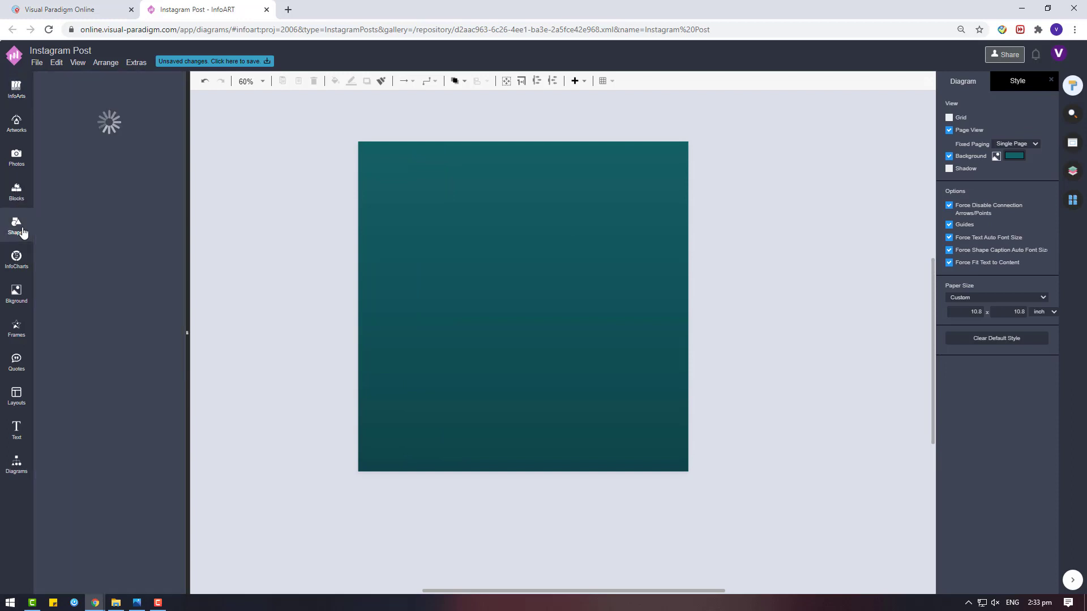
left_click(180, 363)
left_click_drag(117, 113, 364, 118)
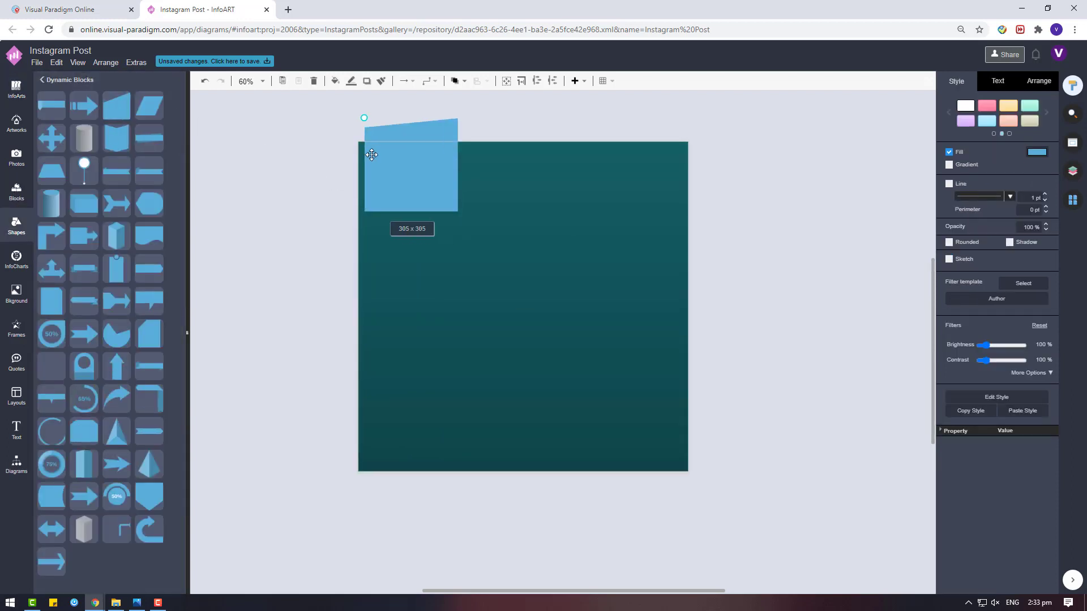
left_click_drag(396, 164, 322, 283)
left_click_drag(312, 238, 313, 306)
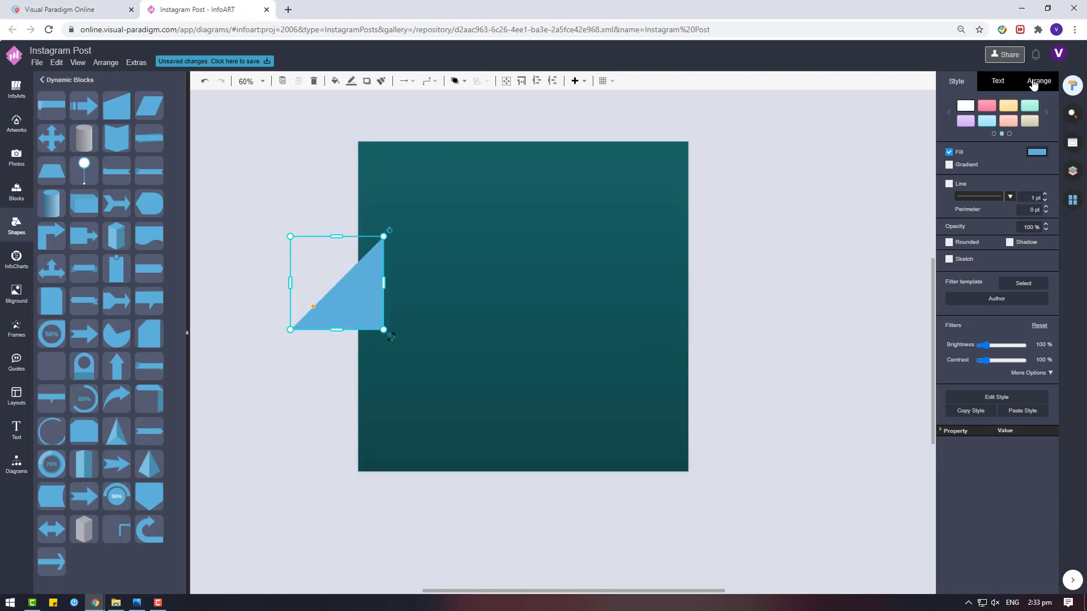
Fit the triangle, flipped horizontally and vertically, into the page's upper-left corner at 645 by 645 pt with a corner-to-corner diagonal.
left_click(1034, 83)
left_click(1000, 307)
left_click(982, 304)
left_click_drag(325, 257, 393, 160)
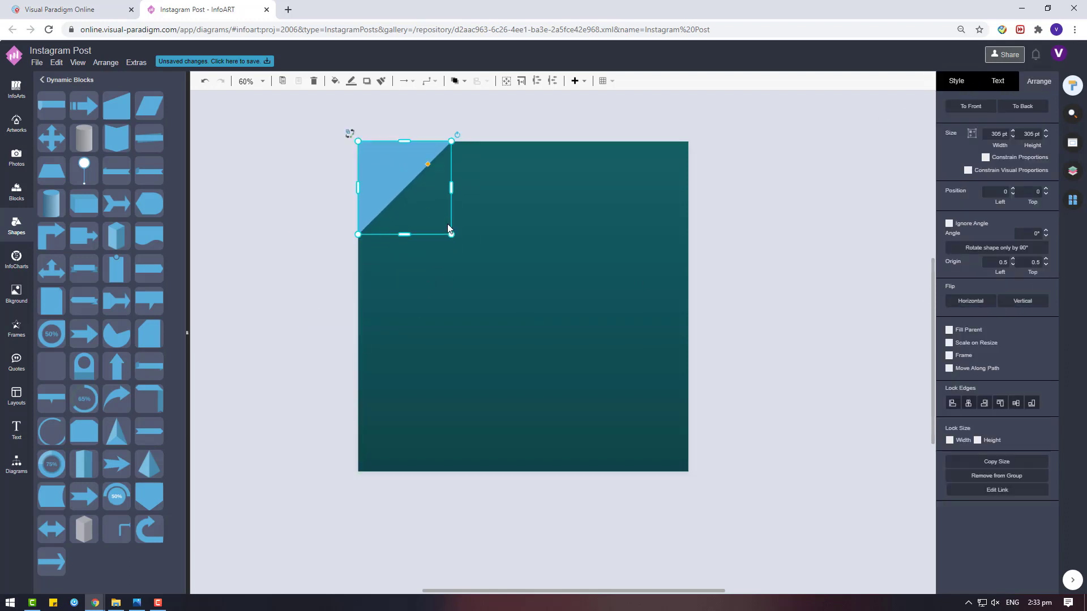
left_click_drag(452, 234, 556, 338)
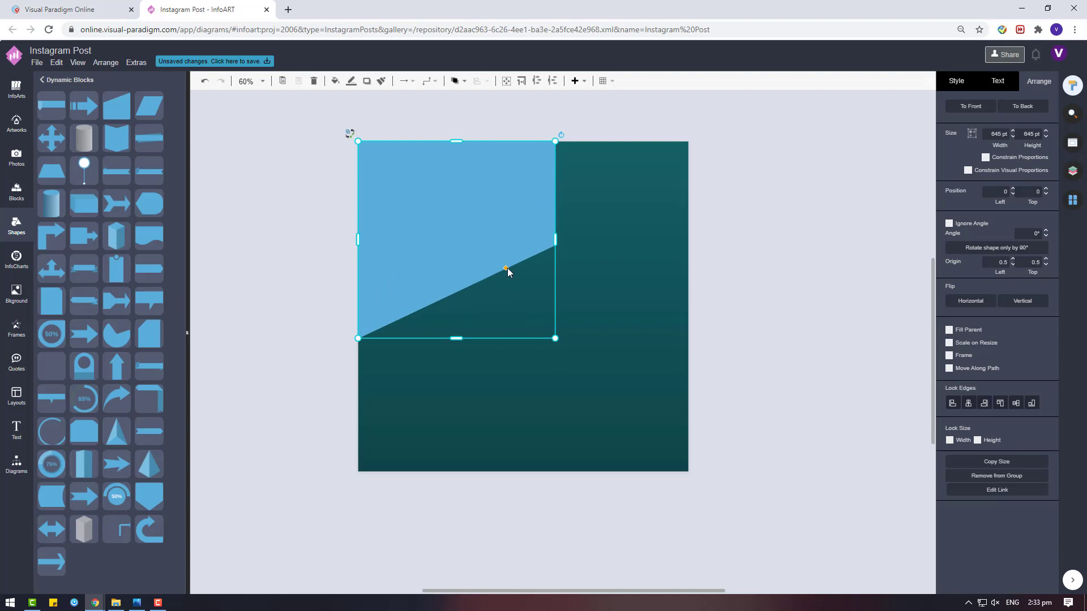
left_click_drag(506, 268, 432, 192)
Duplicate the triangle toward the middle of the page and fill the copy white (FFFFFF).
left_click_drag(452, 231, 545, 319)
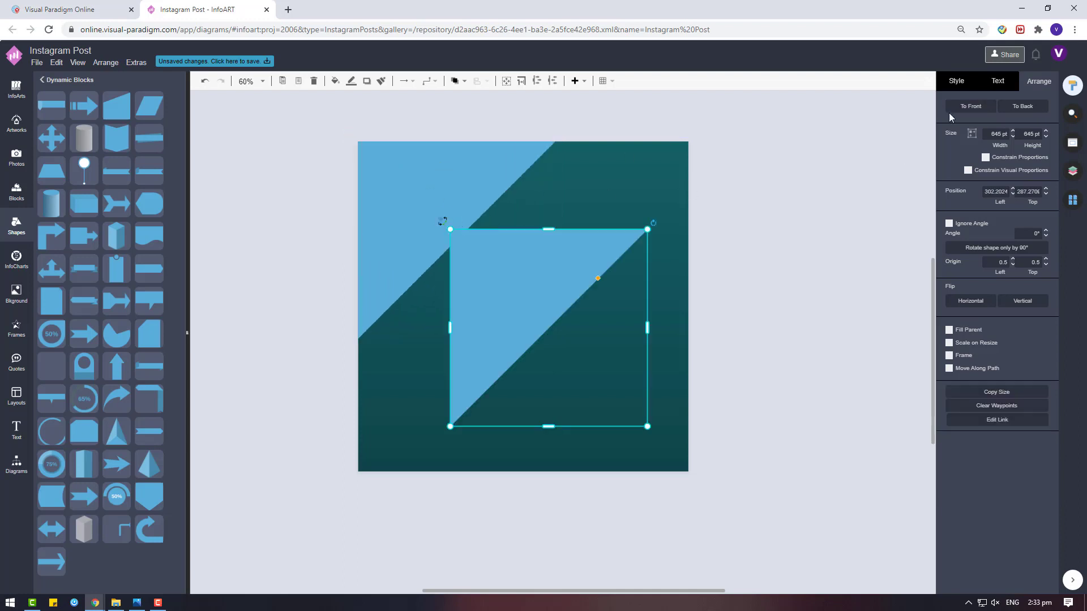
left_click(956, 80)
left_click(1037, 151)
left_click(998, 253)
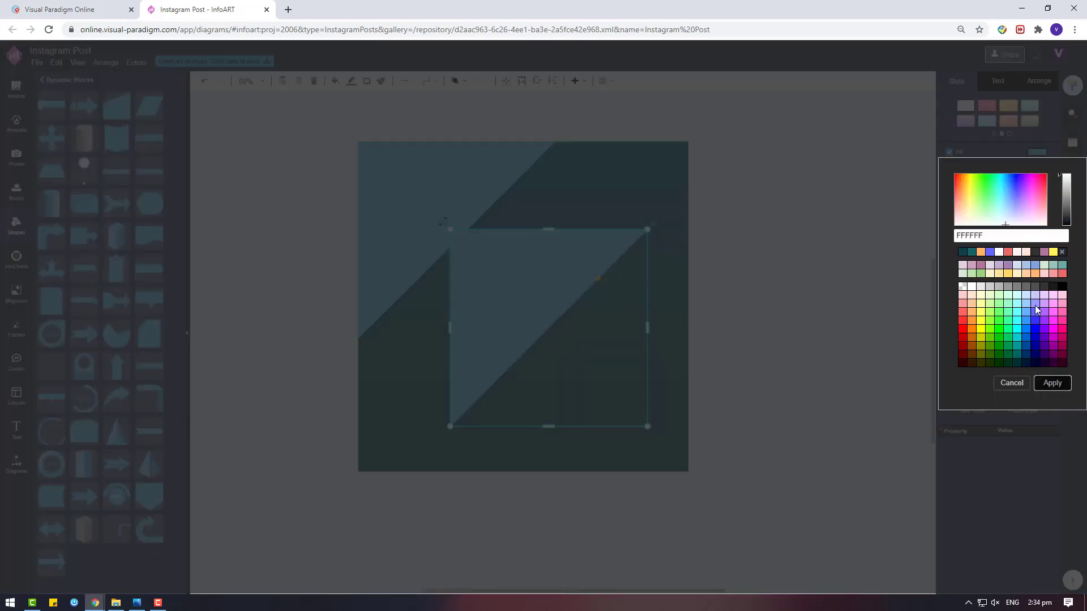
left_click(1052, 383)
Fill the triangle in the page's upper-left corner with yellow.
left_click(534, 158)
left_click(1037, 152)
left_click(1053, 252)
left_click(1052, 382)
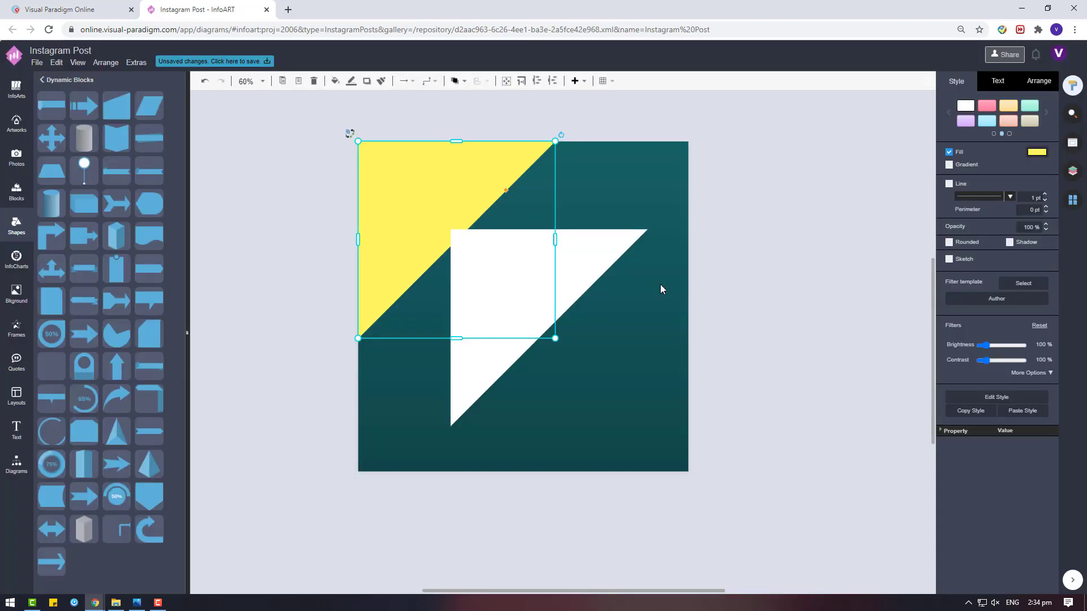
Set the white triangle's opacity to 10%.
left_click(617, 246)
left_click(1037, 151)
left_click(1011, 382)
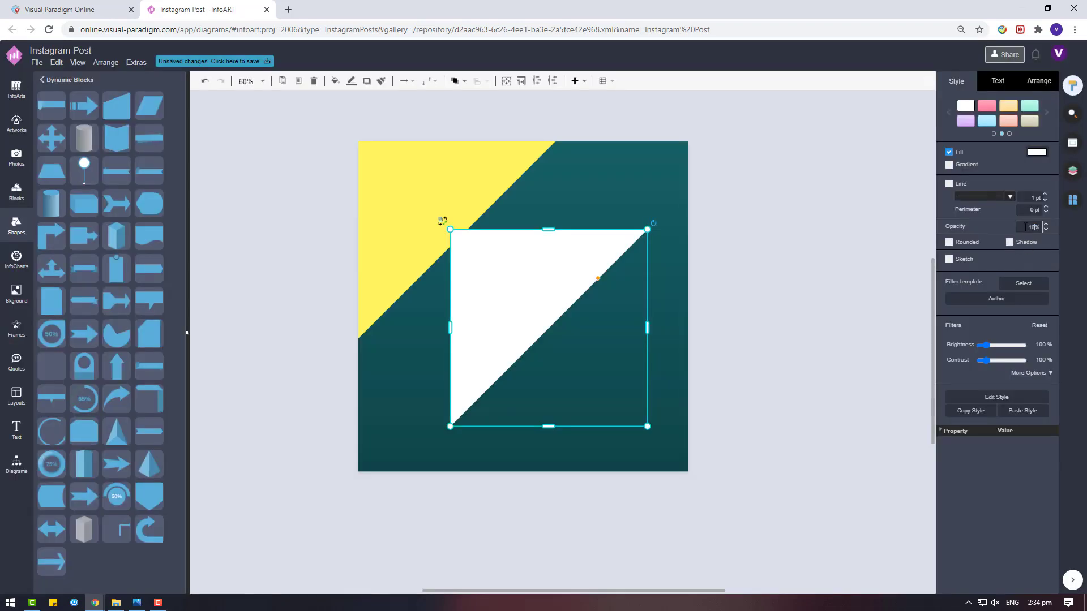
key("Return")
Enlarge the translucent white triangle beyond the yellow one's size and send it to the back.
left_click_drag(553, 272, 511, 238)
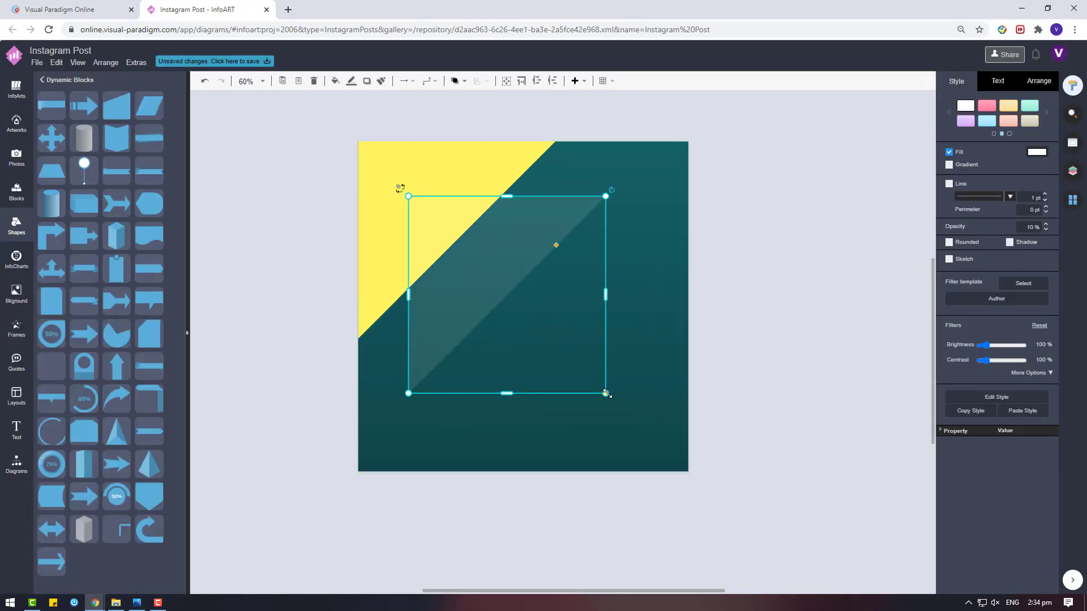
left_click_drag(607, 394, 646, 433)
right_click(535, 257)
mouse_move(686, 375)
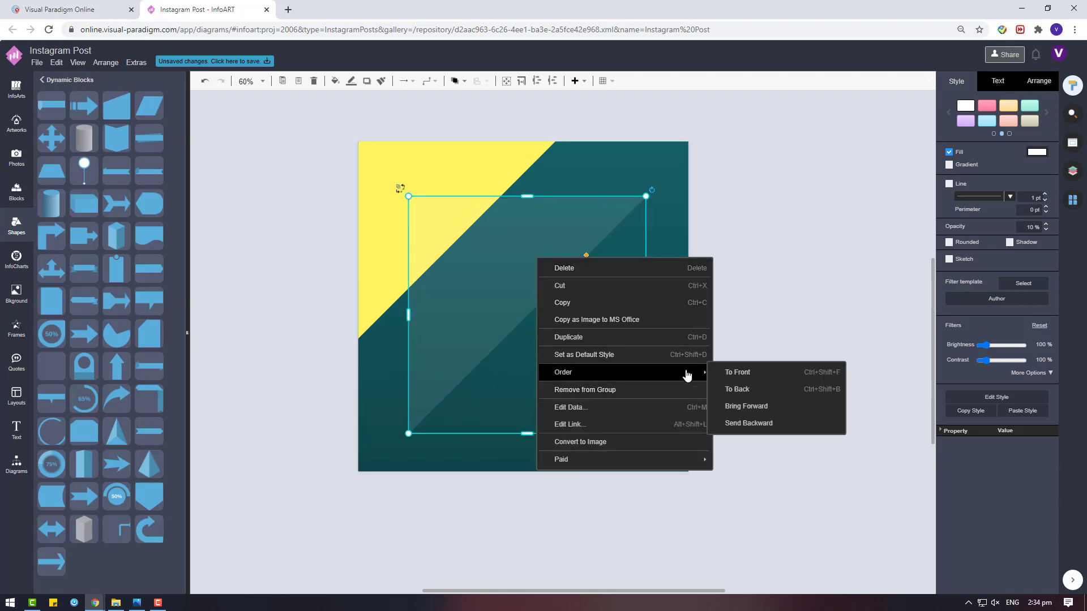
left_click(737, 389)
Align the translucent triangle at 0, 0 and size it to leave a narrow diagonal band beyond the yellow triangle.
left_click_drag(537, 291, 487, 232)
left_click_drag(570, 241, 384, 163)
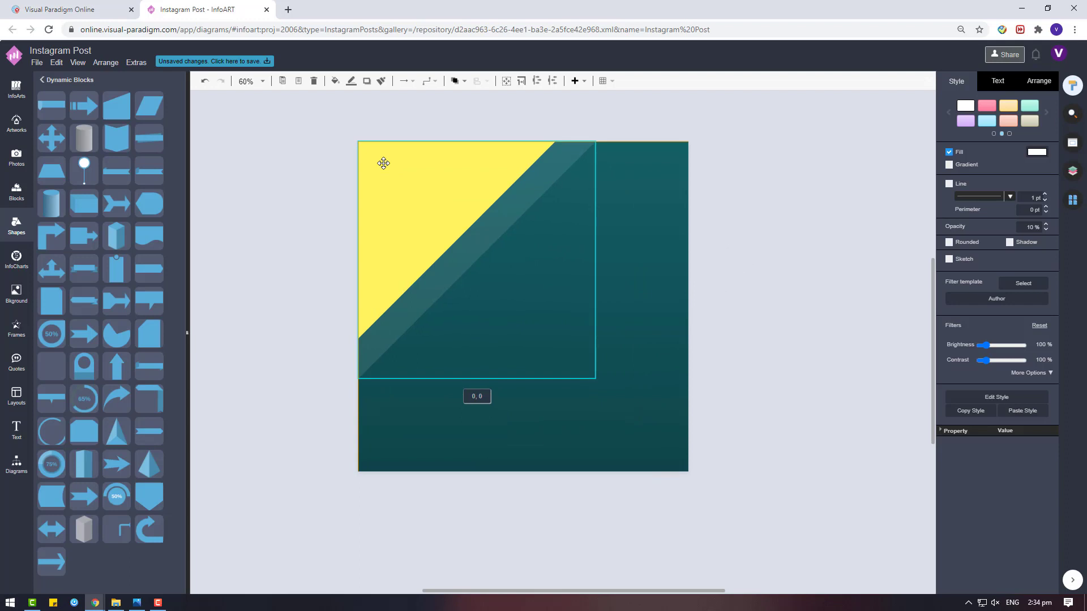
left_click(568, 320)
left_click_drag(596, 377, 578, 361)
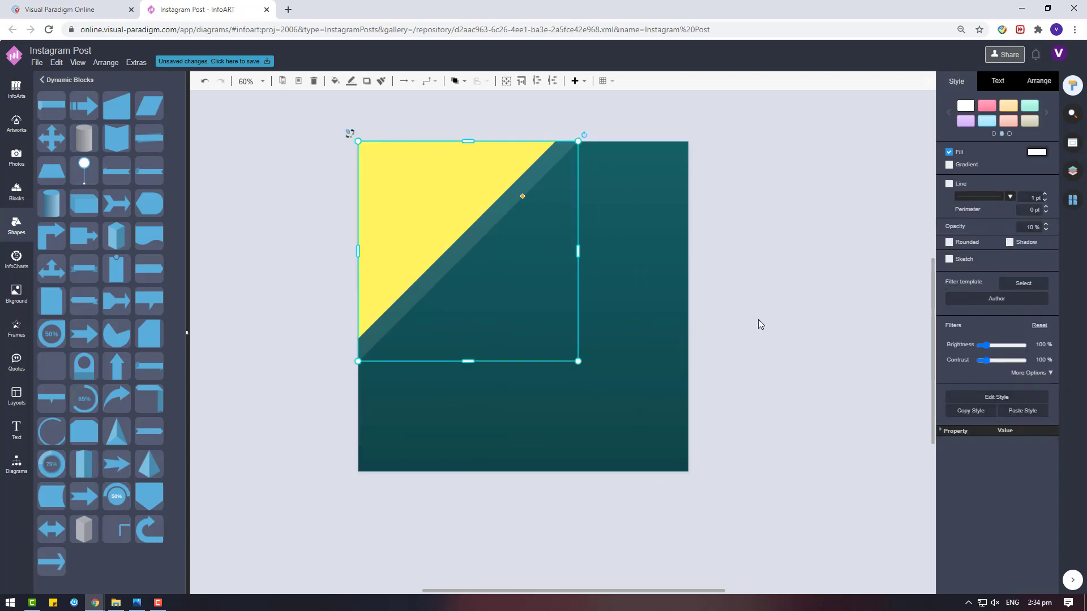
left_click(759, 324)
Add a slanted bar block to the lower part of the page, filled yellow at 100% opacity.
scroll(588, 356, "down", 2)
left_click_drag(161, 133, 410, 303)
left_click(1033, 154)
left_click(1051, 382)
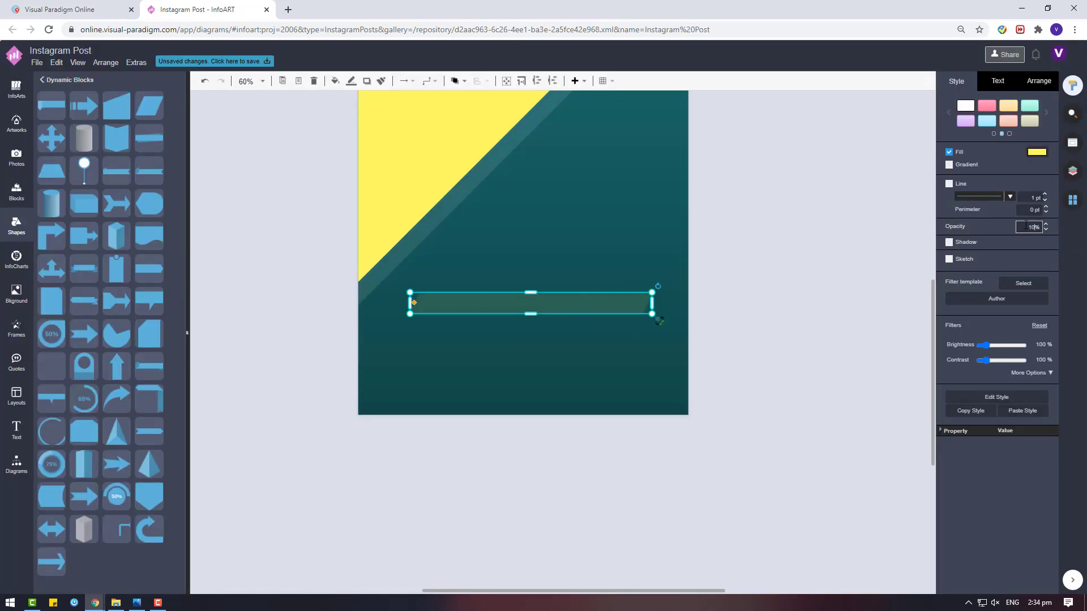
type("0")
key("Return")
Straighten the yellow bar's slanted ends and fit it across the full width of the page's bottom edge.
scroll(462, 378, "up", 2)
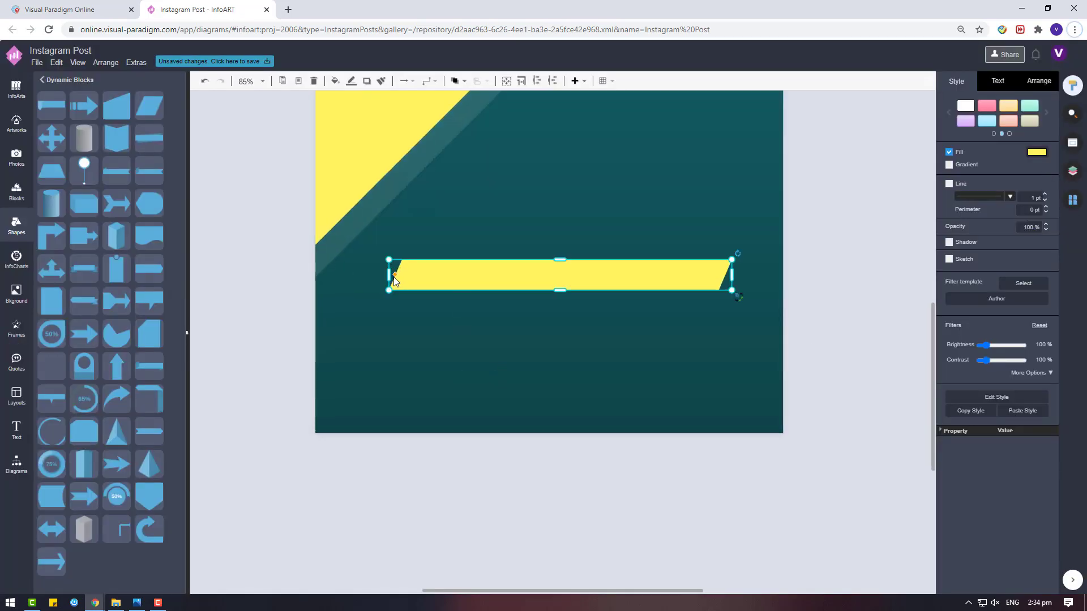
left_click_drag(395, 281, 609, 430)
scroll(441, 427, "up", 3)
left_click_drag(460, 413, 303, 415)
scroll(593, 409, "down", 3)
left_click_drag(721, 430, 852, 411)
left_click_drag(613, 395, 615, 355)
left_click(674, 460)
scroll(690, 396, "down", 3)
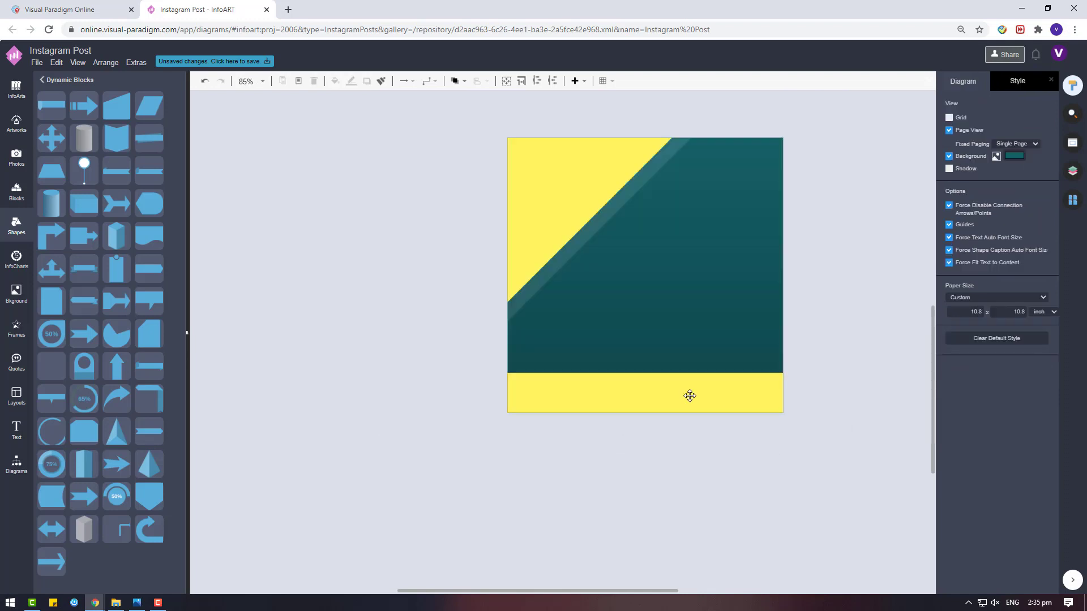
Search the photo library for "investment" and browse the results for a suitable picture.
left_click(16, 290)
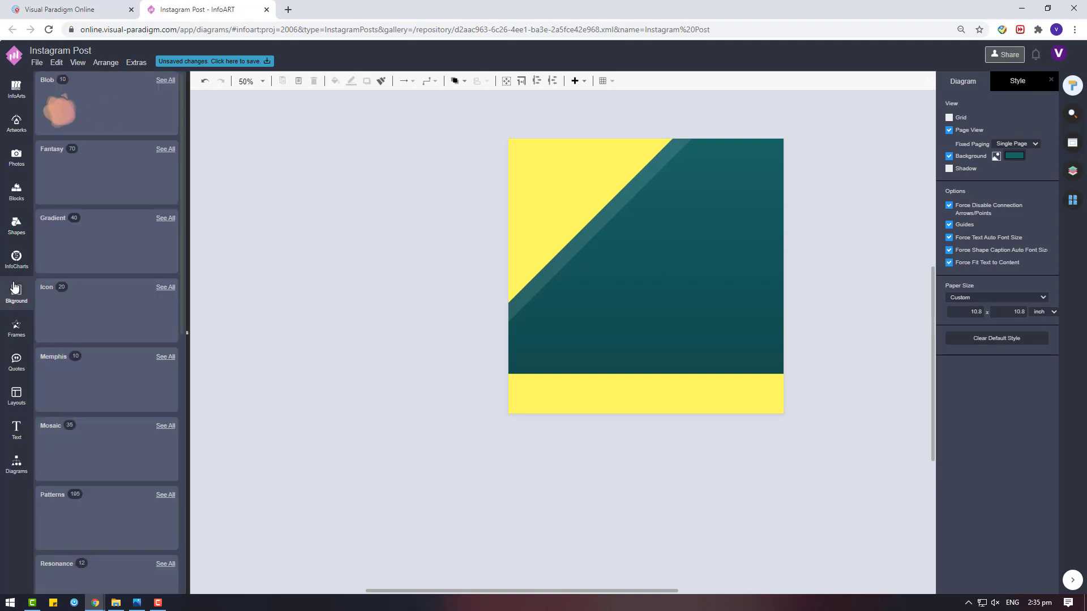
left_click(17, 123)
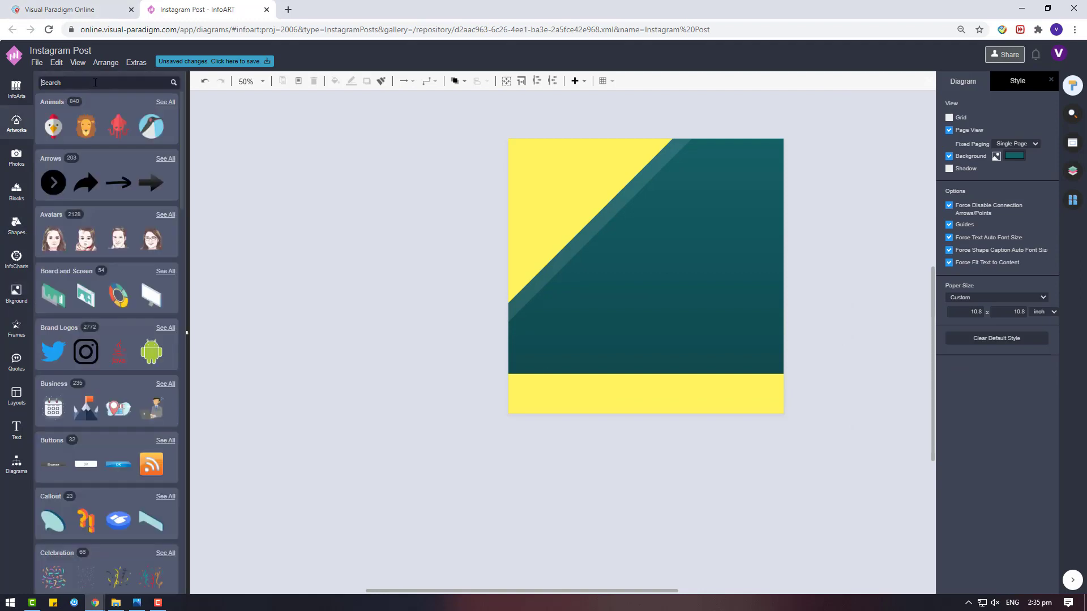
left_click(17, 156)
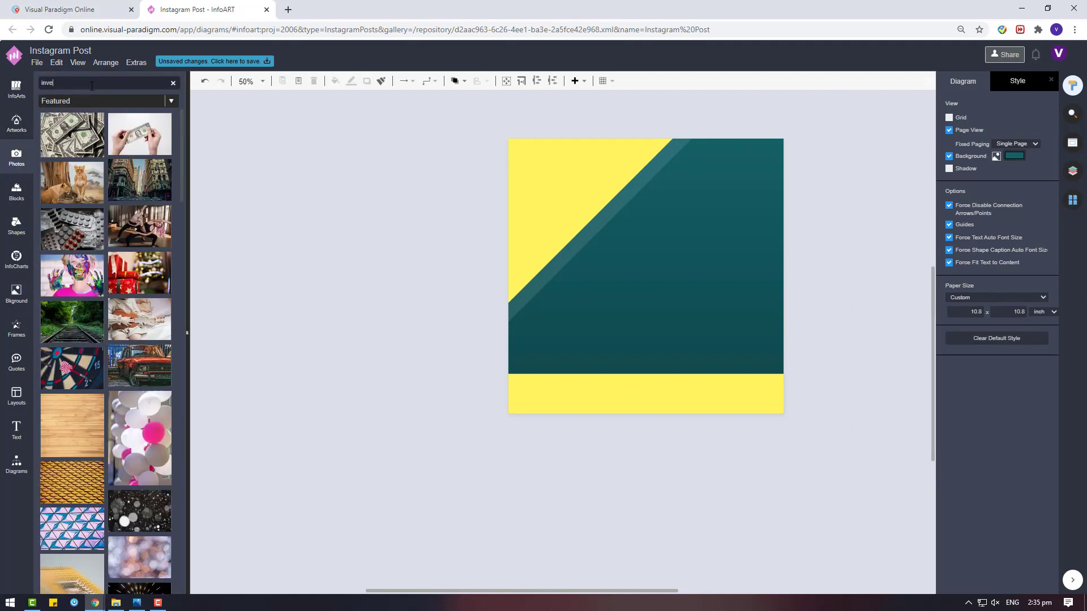
left_click(91, 85)
type("investment")
key("Return")
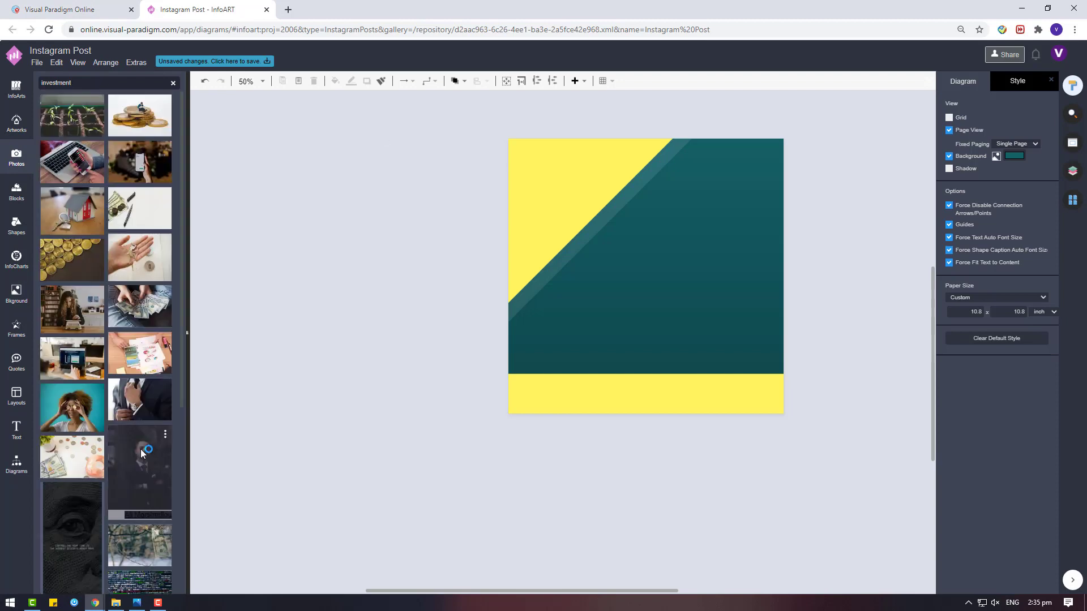
scroll(103, 369, "down", 5)
scroll(103, 369, "down", 15)
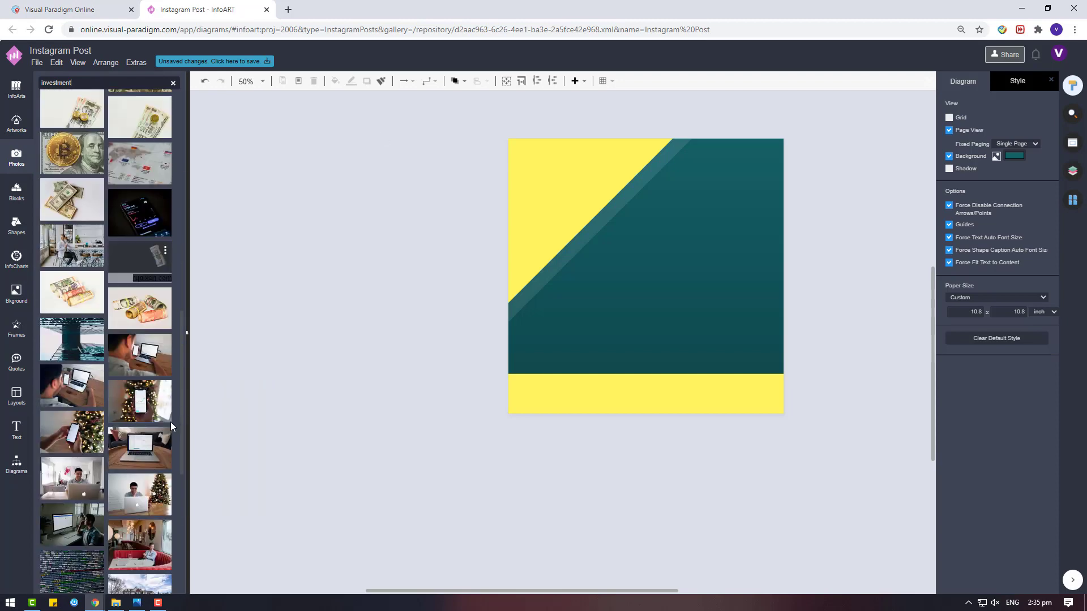
scroll(157, 367, "down", 5)
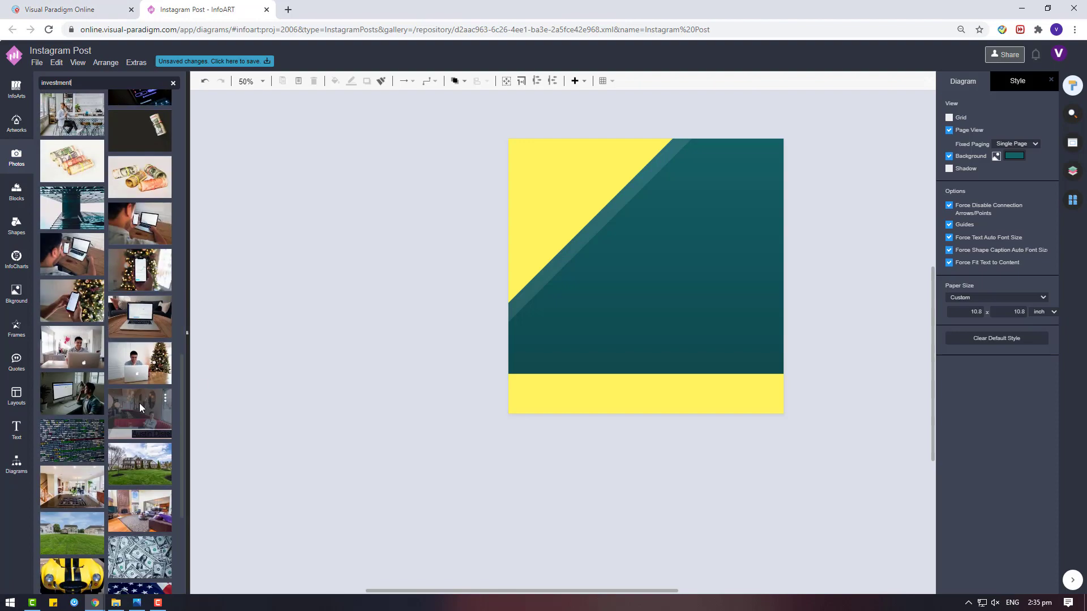
scroll(157, 367, "down", 15)
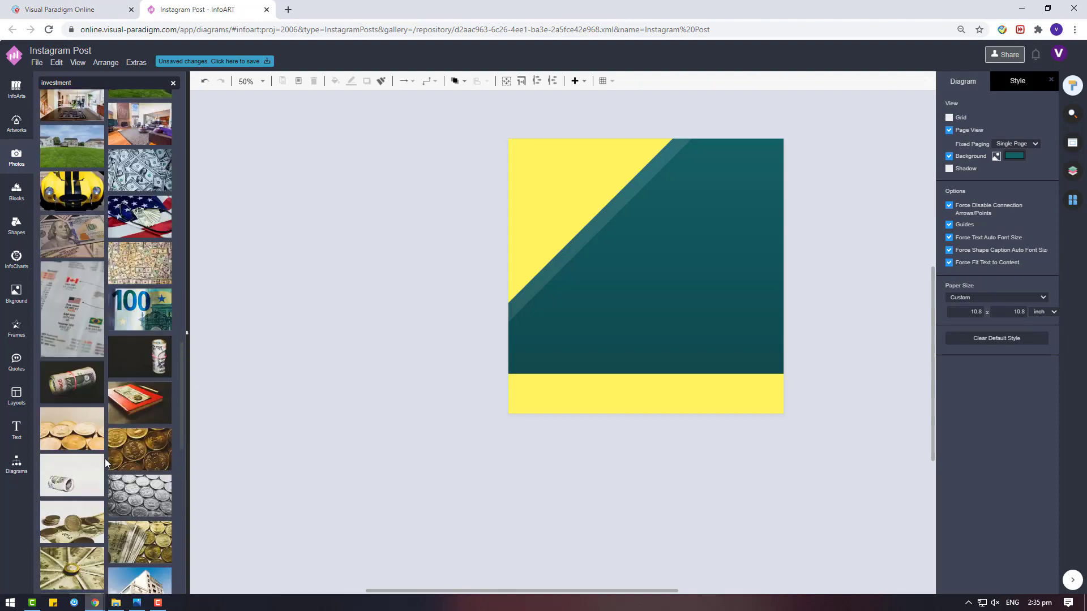
right_click(57, 83)
left_click(363, 269)
scroll(75, 354, "down", 3)
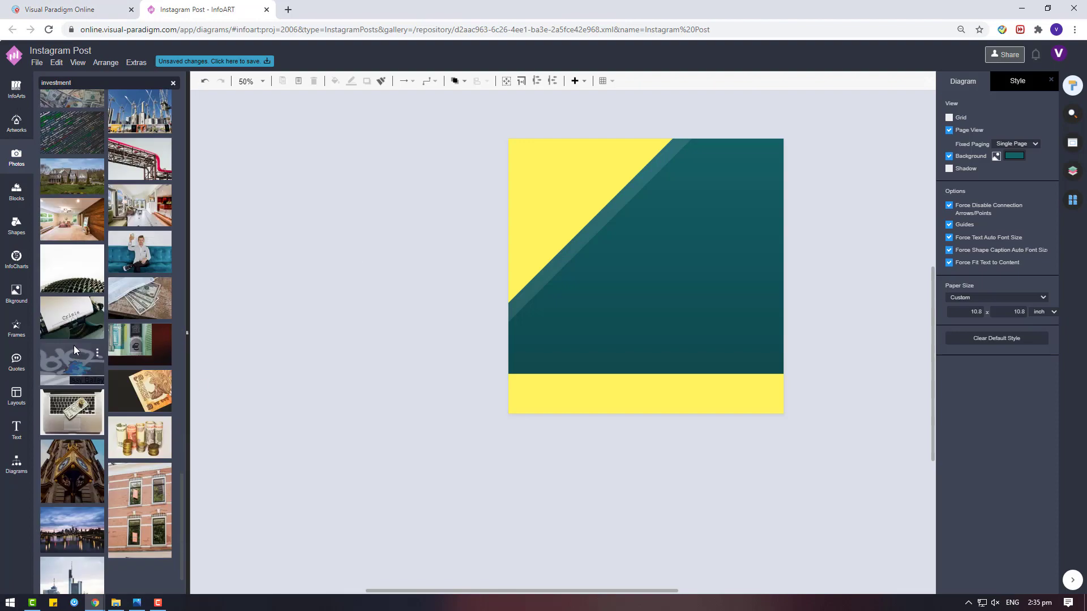
Search the photo library for "invest" and for "bank", browsing the pictures of each search.
key("Return")
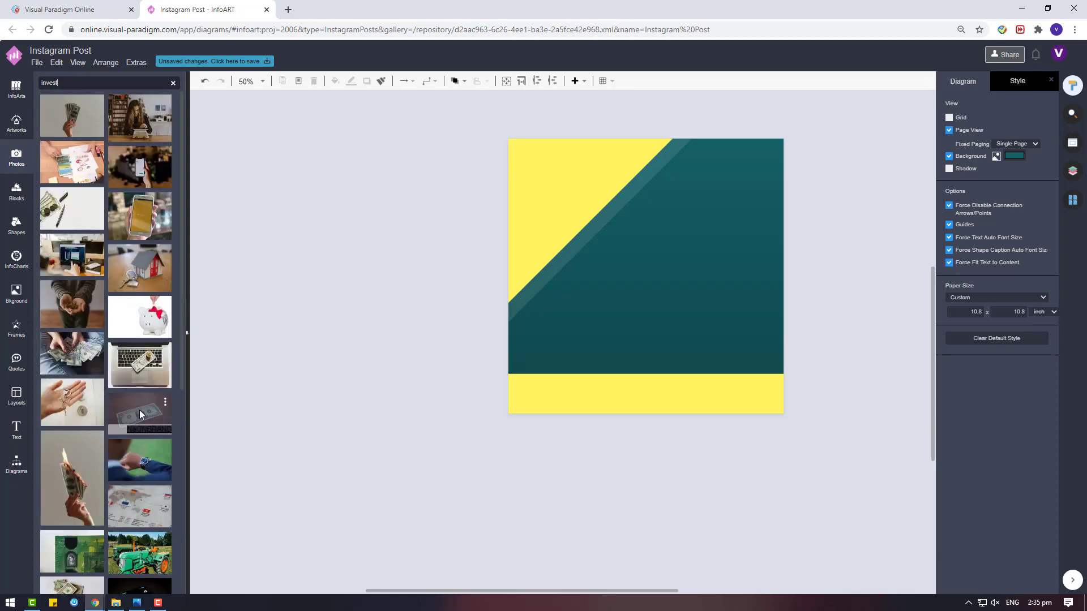
scroll(78, 320, "down", 8)
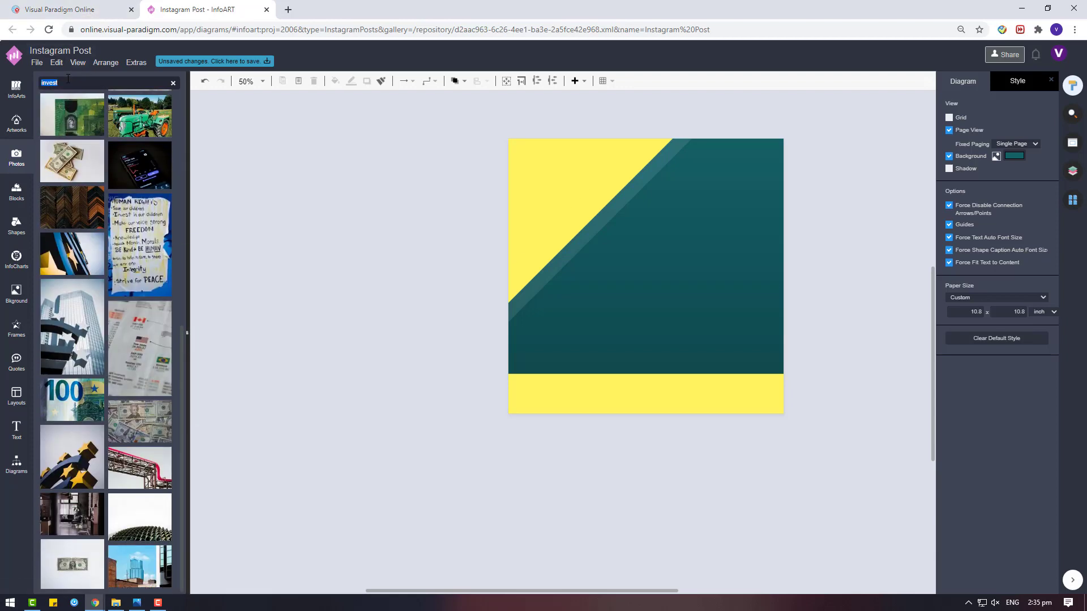
type("bank")
key("Return")
scroll(104, 207, "down", 11)
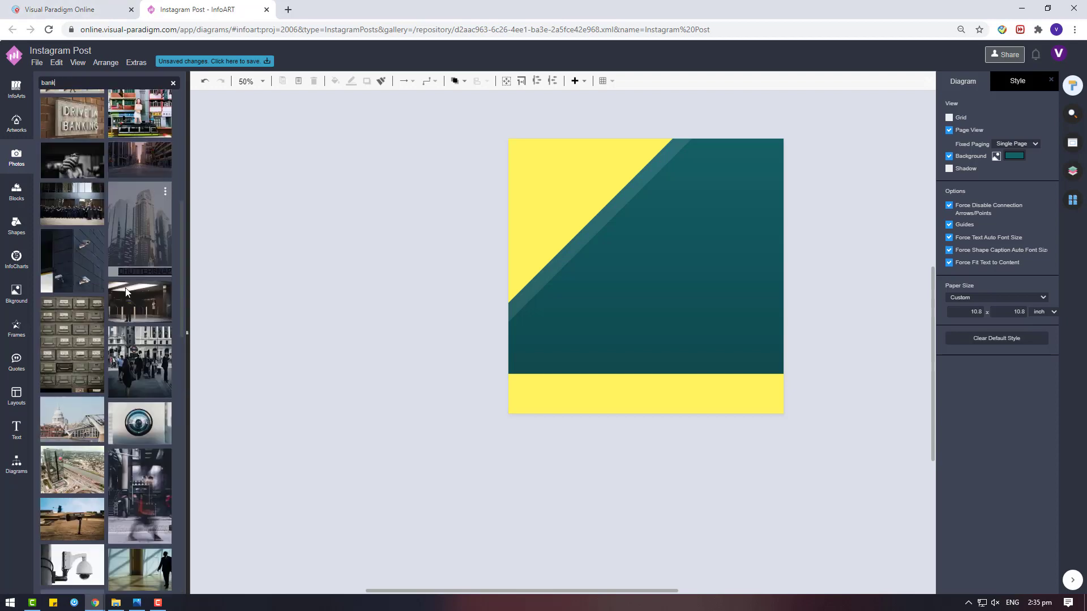
Search the photos for "bank talk" and place the picture of two businessmen in a meeting room beside the page.
type("talk")
key("Return")
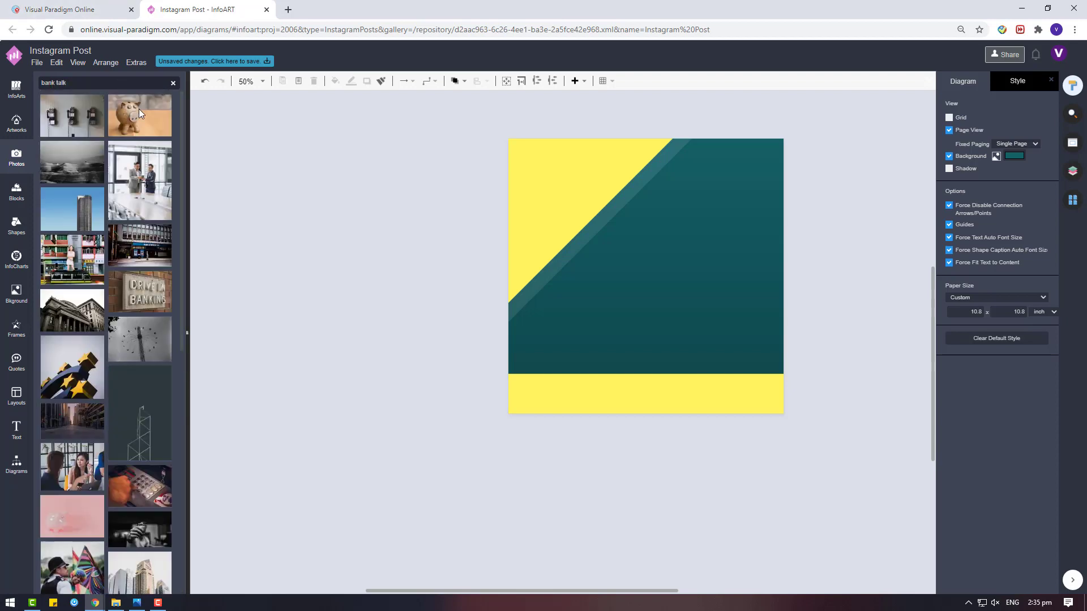
left_click_drag(140, 181, 332, 321)
Try the photo of women talking beside the page and delete it.
left_click_drag(72, 467, 256, 189)
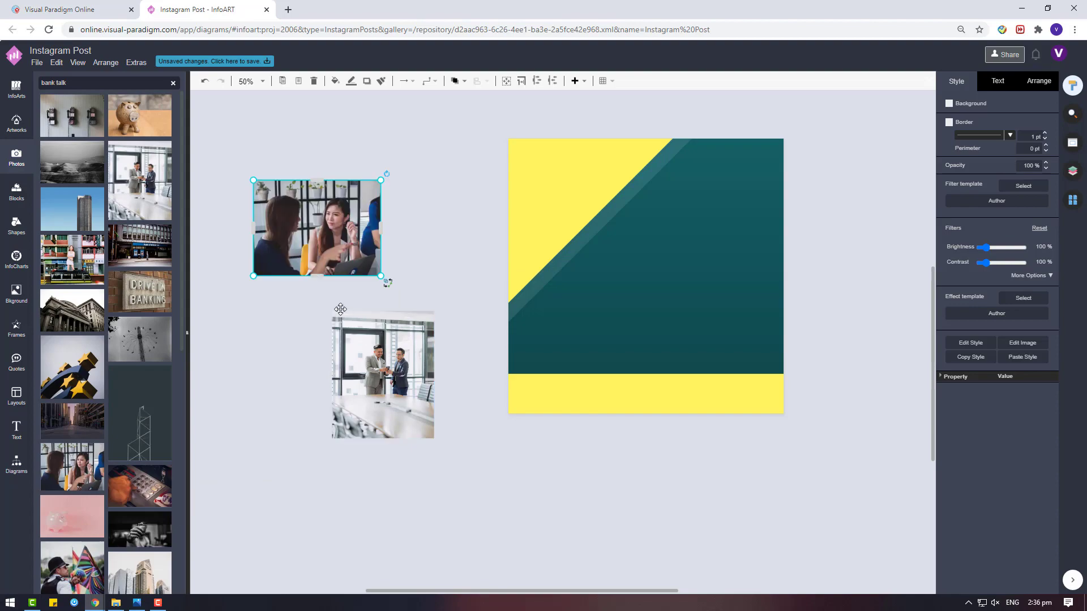
left_click(364, 332)
left_click(351, 235)
key("Delete")
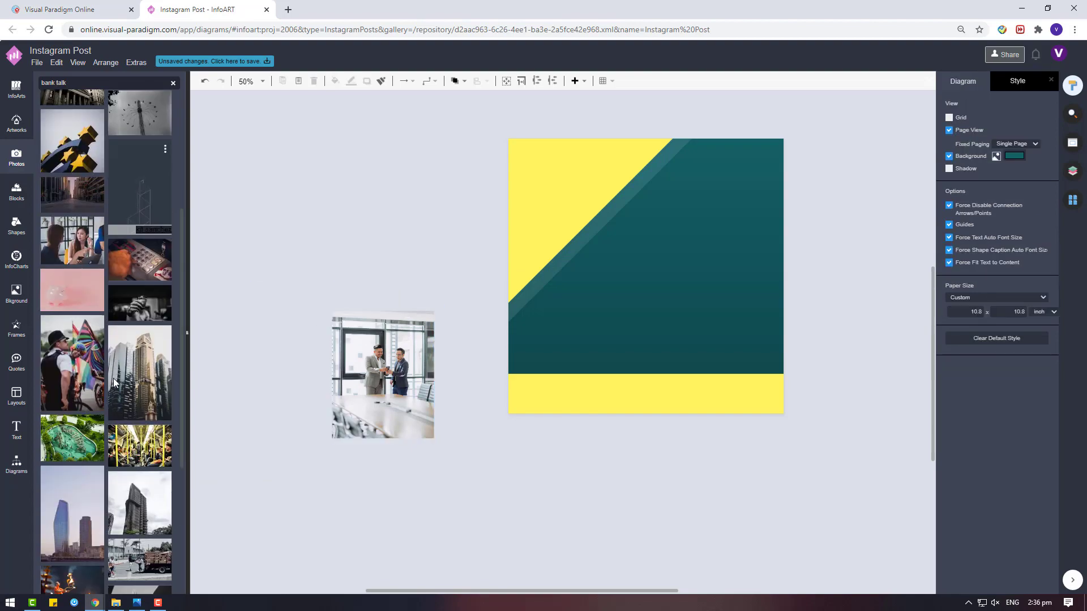
Enlarge the businessmen photo beside the page to roughly twice its size.
left_click(335, 331)
left_click_drag(331, 312, 296, 205)
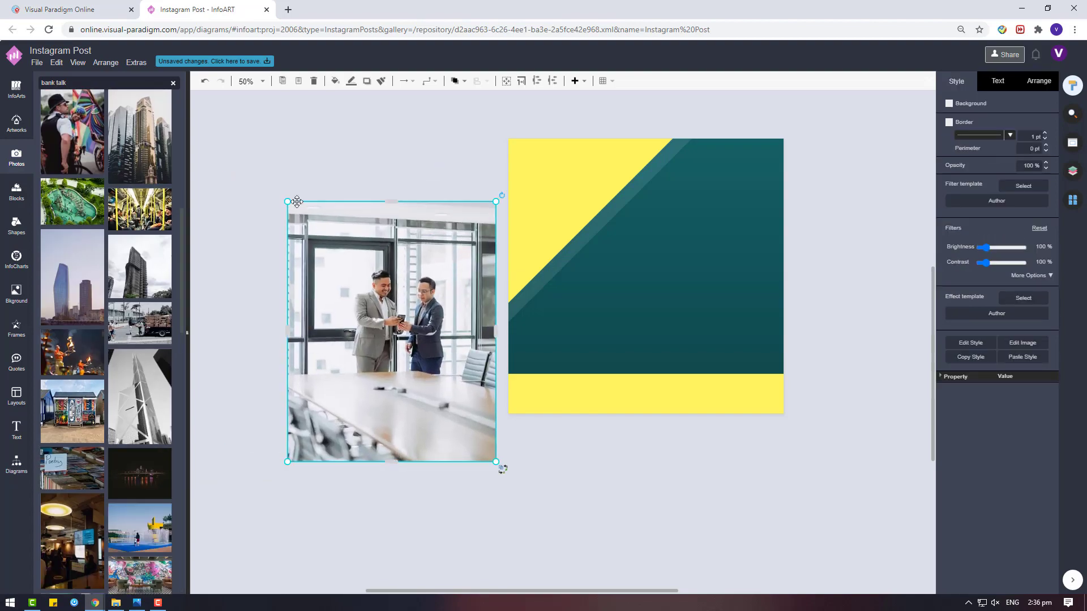
scroll(153, 388, "down", 8)
scroll(154, 389, "down", 5)
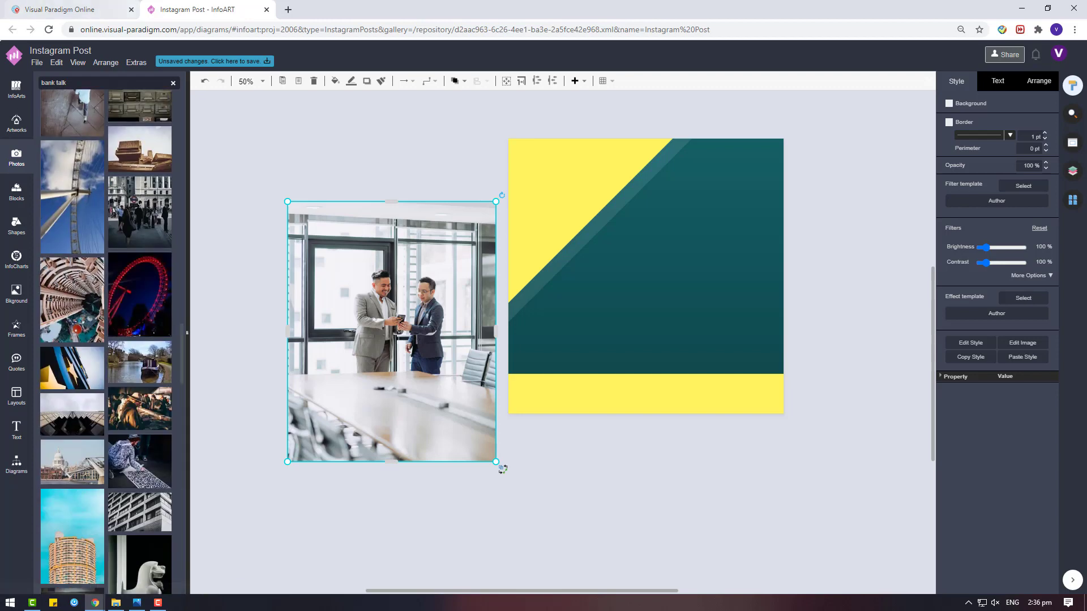
left_click(3, 219)
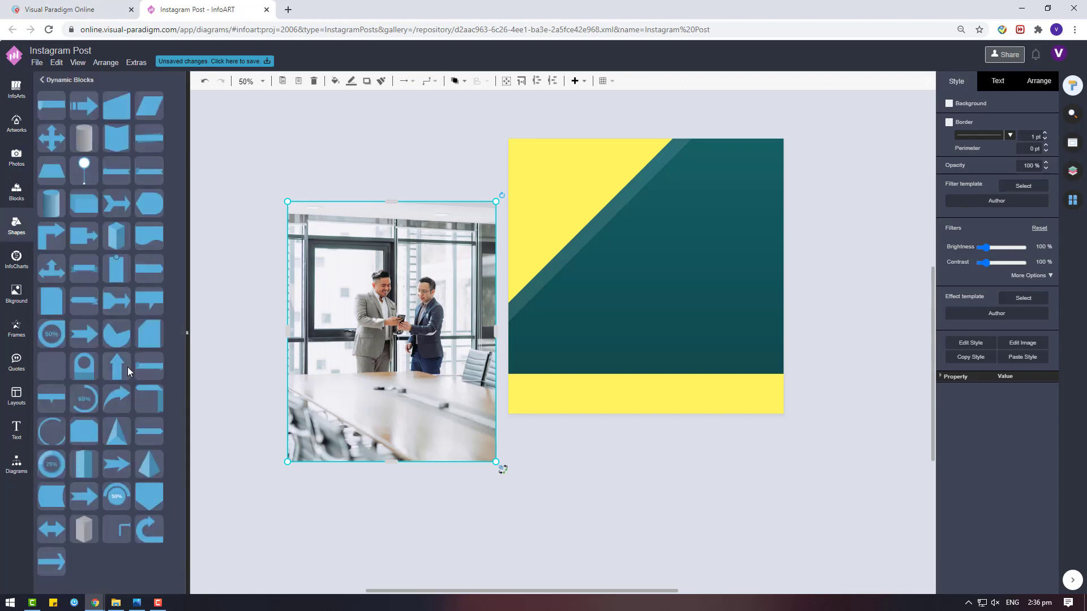
left_click_drag(262, 163, 374, 298)
left_click_drag(310, 221, 424, 374)
left_click(388, 260, "shift")
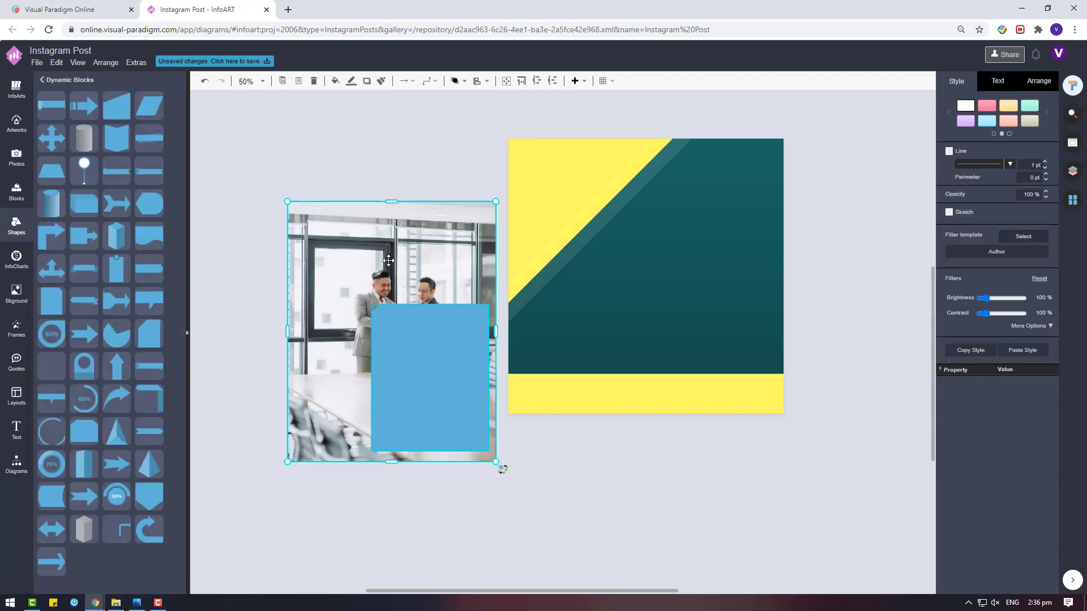
right_click(388, 260)
left_click(433, 399)
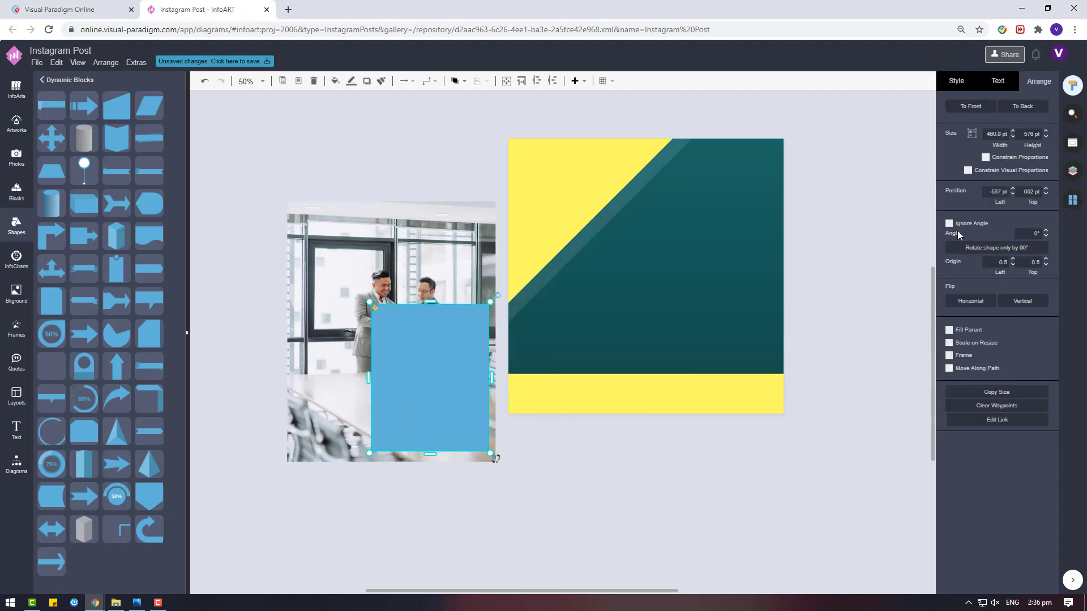
key("Delete")
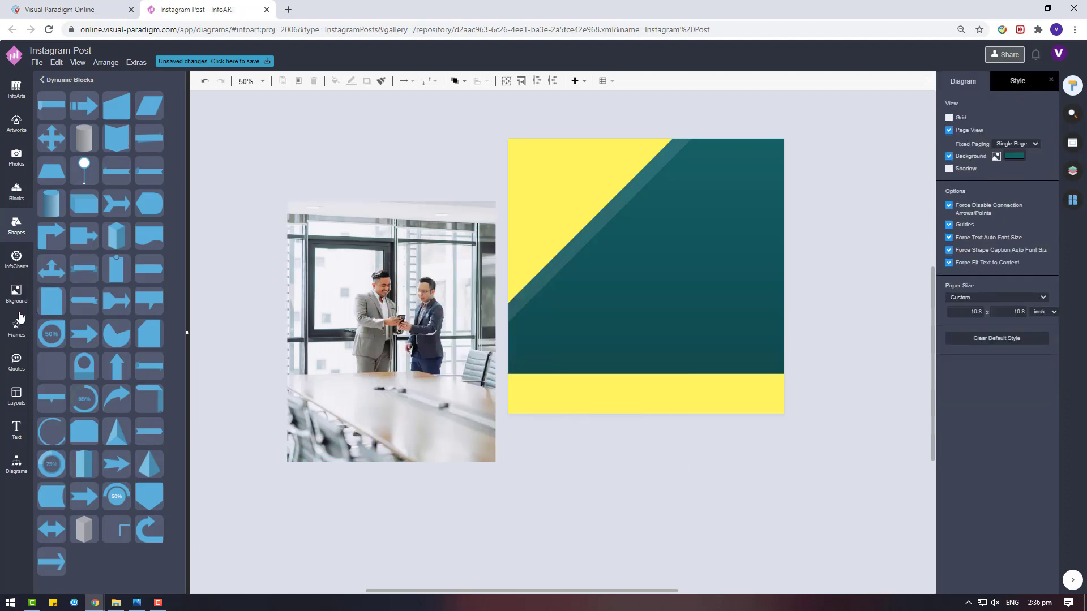
Place a frame with one rounded corner over the businessmen photo, duplicate it, and enlarge the copy on the photo to about 662 pt wide.
left_click(15, 329)
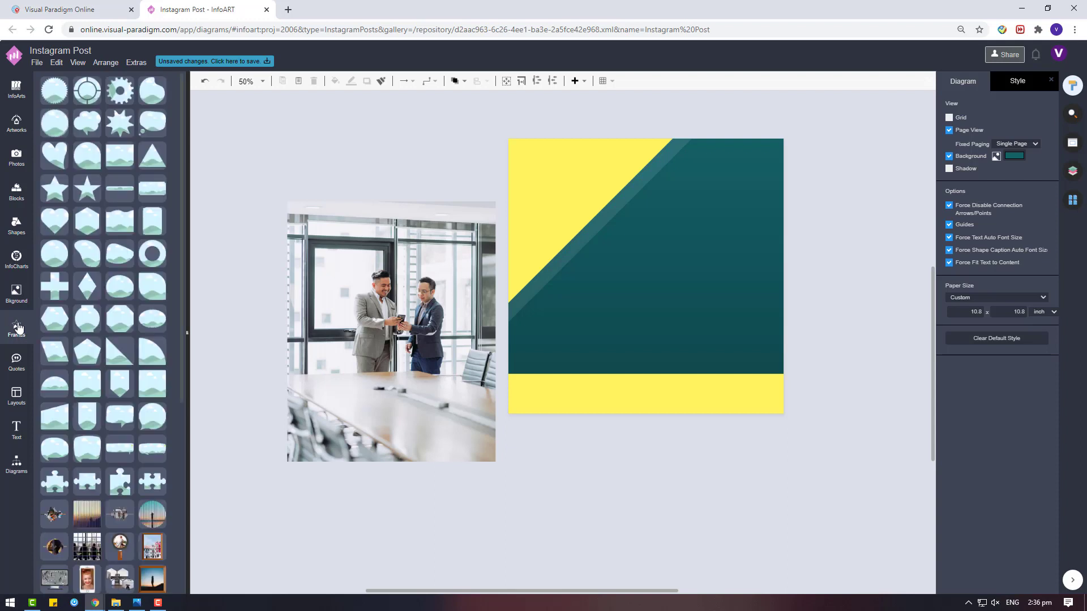
left_click_drag(113, 125, 484, 255)
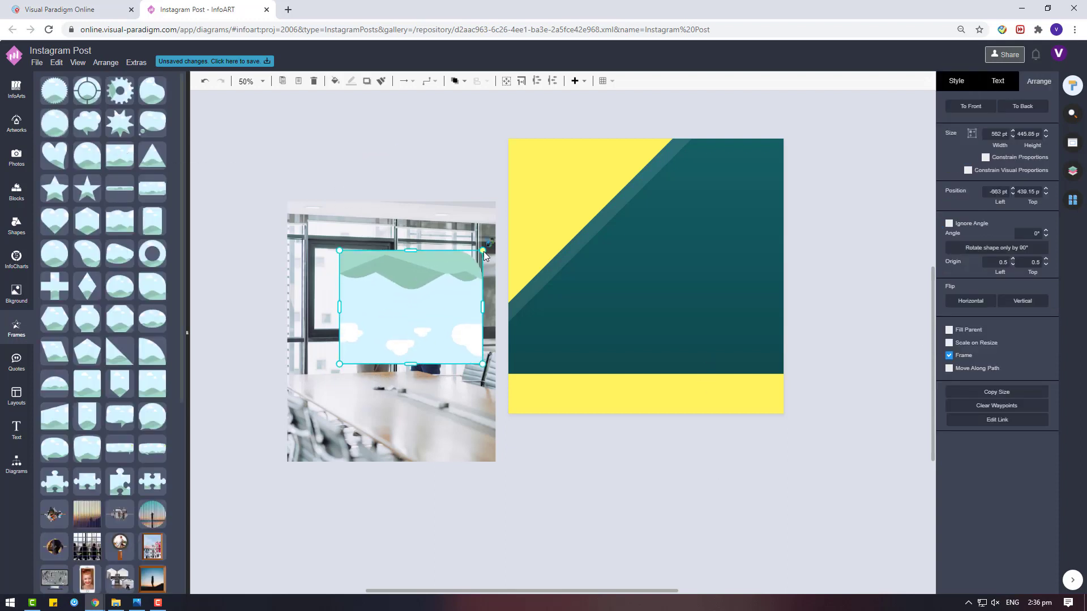
key("ctrl+v")
left_click_drag(414, 314, 400, 331)
left_click_drag(329, 270, 304, 250)
Try cropping the businessmen photo to the shape of the rounded frame.
left_click(373, 227, "shift")
right_click(372, 227)
left_click(431, 343)
left_click(427, 493)
left_click(611, 492)
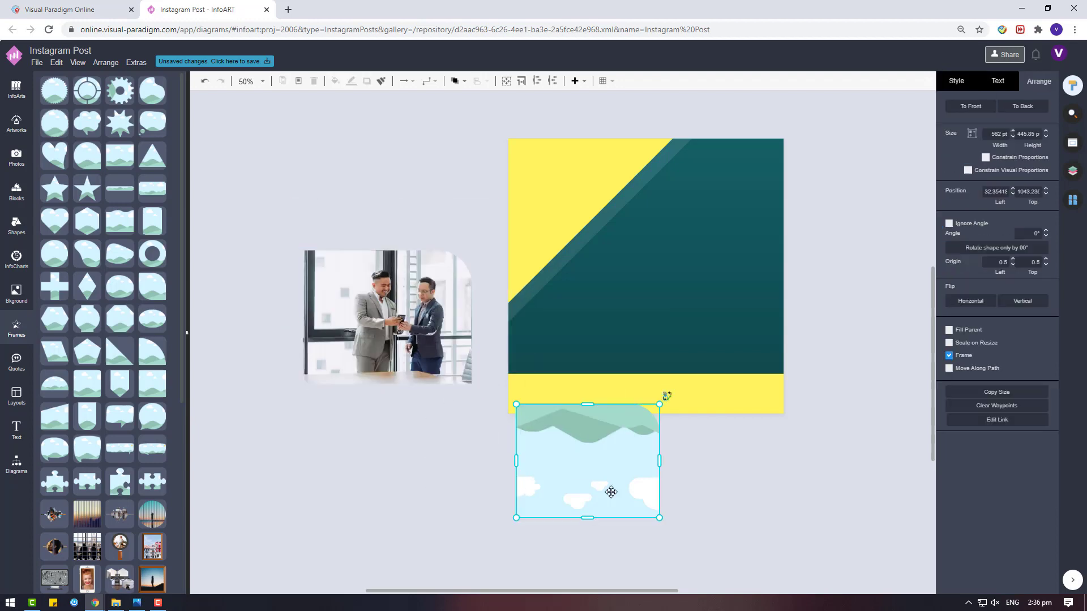
Undo the crop, shift the rounded frame slightly to the right over both men, and crop the photo to it.
left_click(449, 357)
double_click(449, 357)
left_click_drag(431, 331, 446, 333)
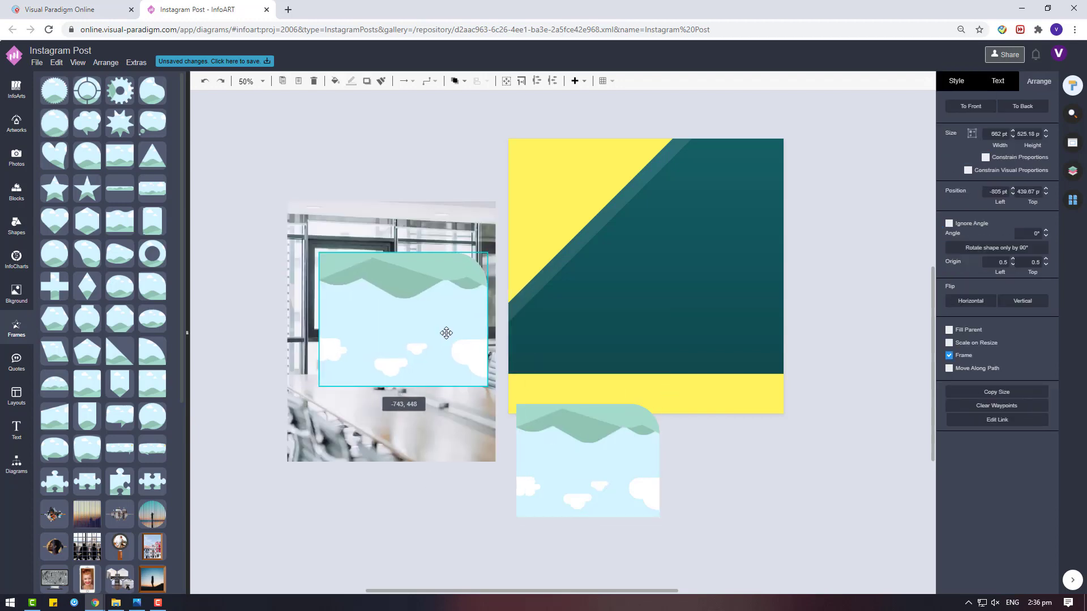
right_click(447, 244)
left_click(482, 358)
left_click(552, 443)
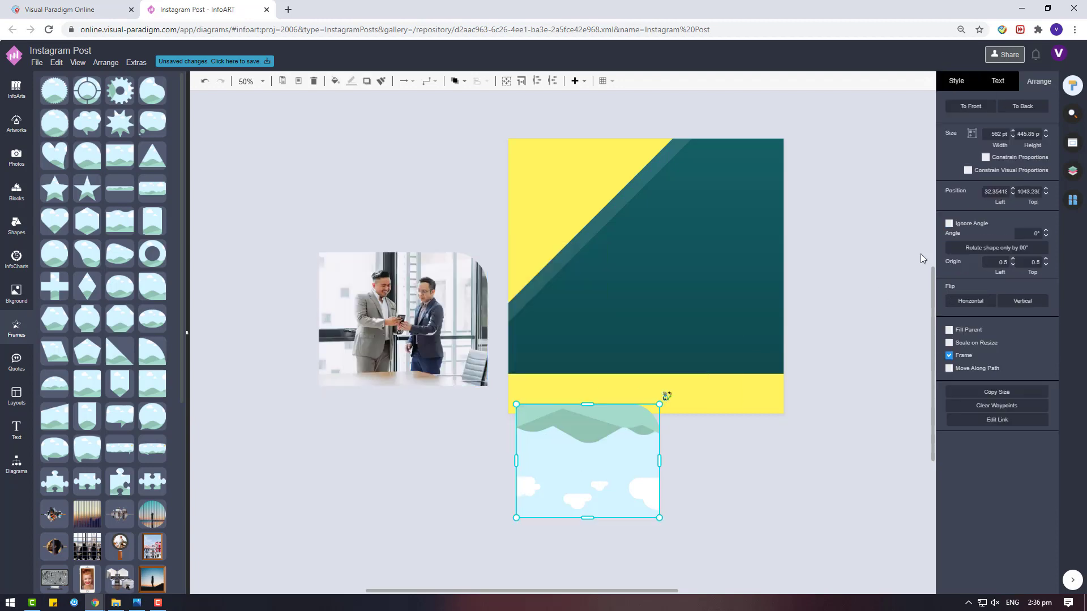
Recolour the spare rounded frame below the page to white (FFFFFF).
left_click(956, 81)
left_click(952, 122)
left_click(977, 263)
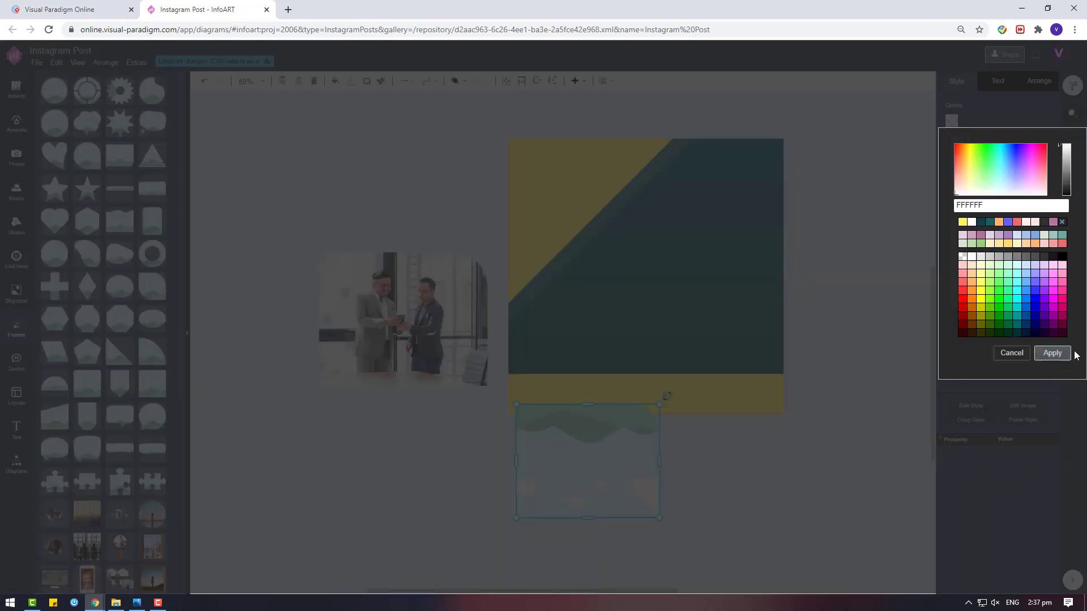
left_click(1066, 354)
Move the white frame to the lower-right corner of the cropped photo and bring the photo to the front.
left_click_drag(611, 440, 525, 385)
right_click(446, 340)
mouse_move(566, 453)
left_click(645, 454)
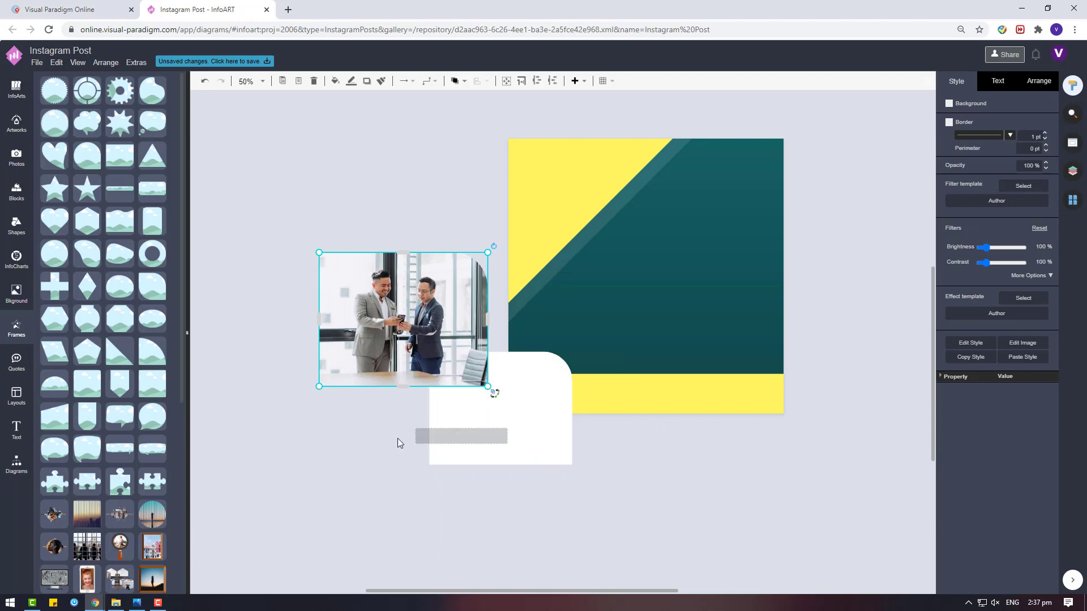
left_click(400, 442)
left_click(580, 404)
left_click(597, 556)
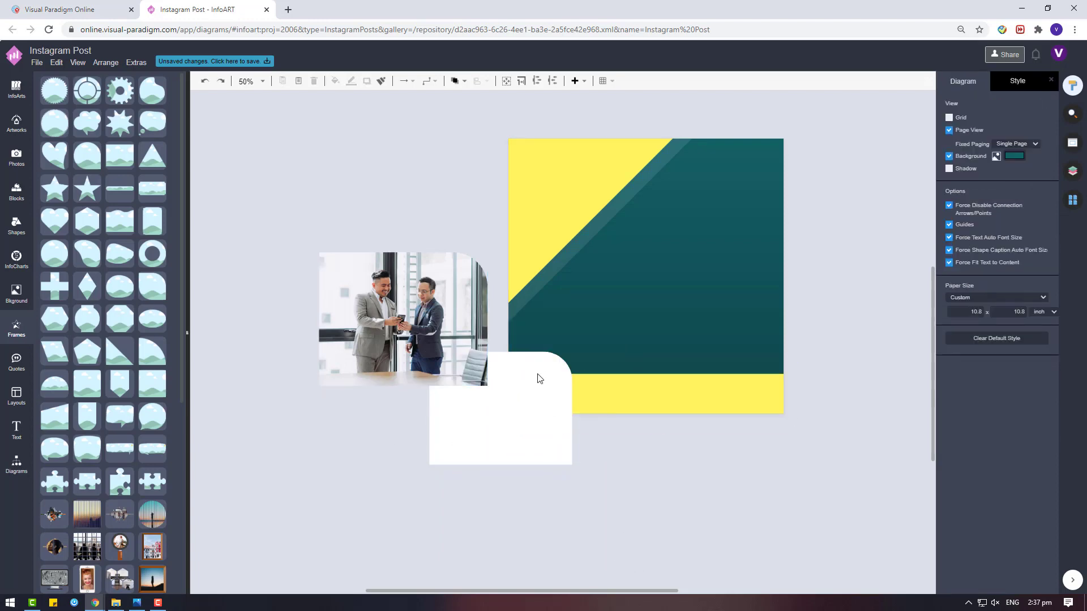
Move the white frame down, cut and paste it, and place it directly below the businessmen photo.
left_click(514, 384)
left_click(637, 507)
left_click(511, 443)
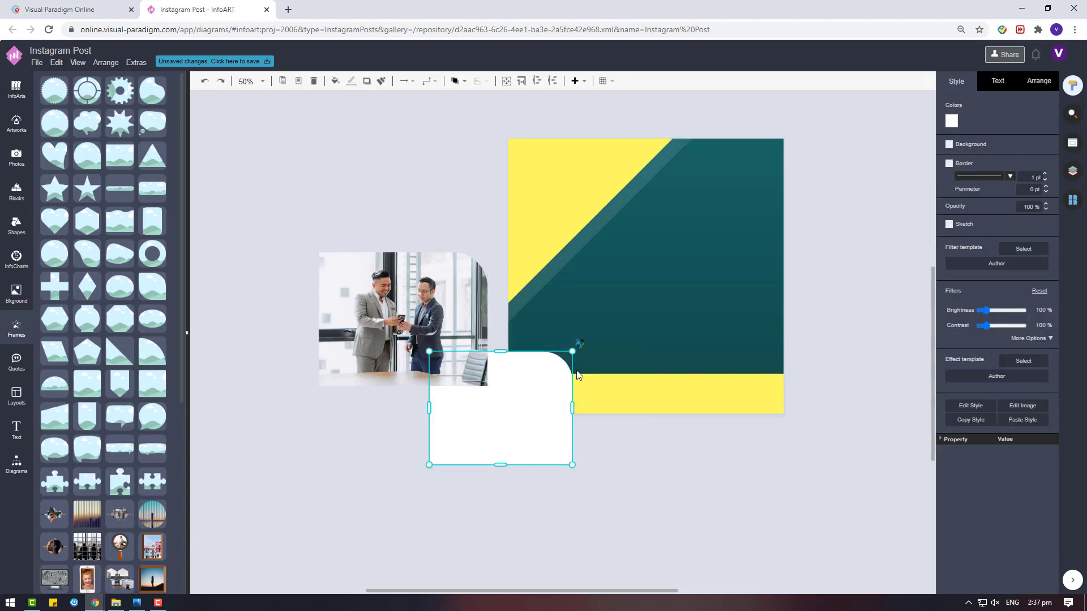
key("Down")
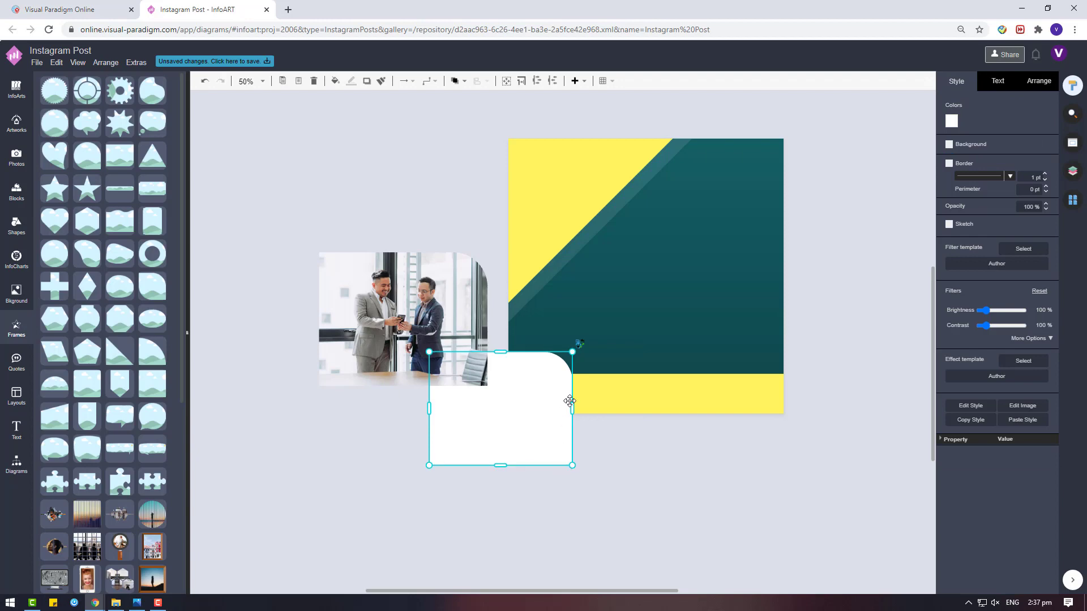
key("Down")
key("Down")
key("Down")
key("Down")
key("Down")
key("Down")
key("Down")
key("Down")
key("Down")
key("Down")
key("Down")
key("Down")
key("Down")
key("Down")
key("Down")
key("Down")
key("Down")
key("Down")
key("ctrl+x")
key("ctrl+v")
left_click_drag(485, 527, 406, 449)
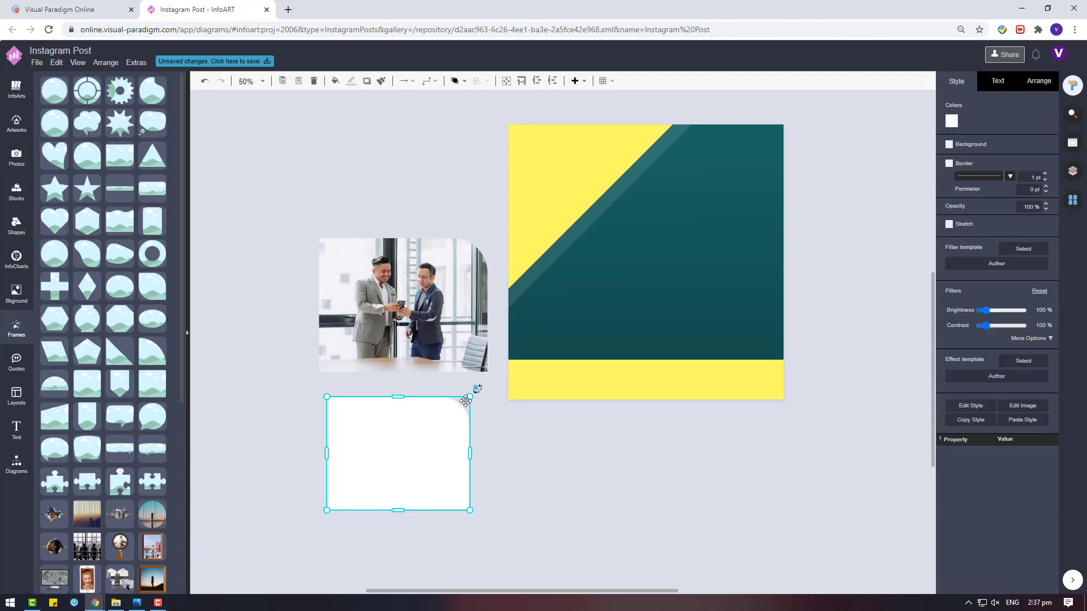
Enlarge the white frame to about 710 by 563 pt and send it behind the photo as a border along the top and right.
left_click_drag(469, 397, 508, 368)
left_click_drag(441, 459, 421, 356)
right_click(413, 355)
mouse_move(481, 470)
left_click(633, 486)
left_click(517, 385)
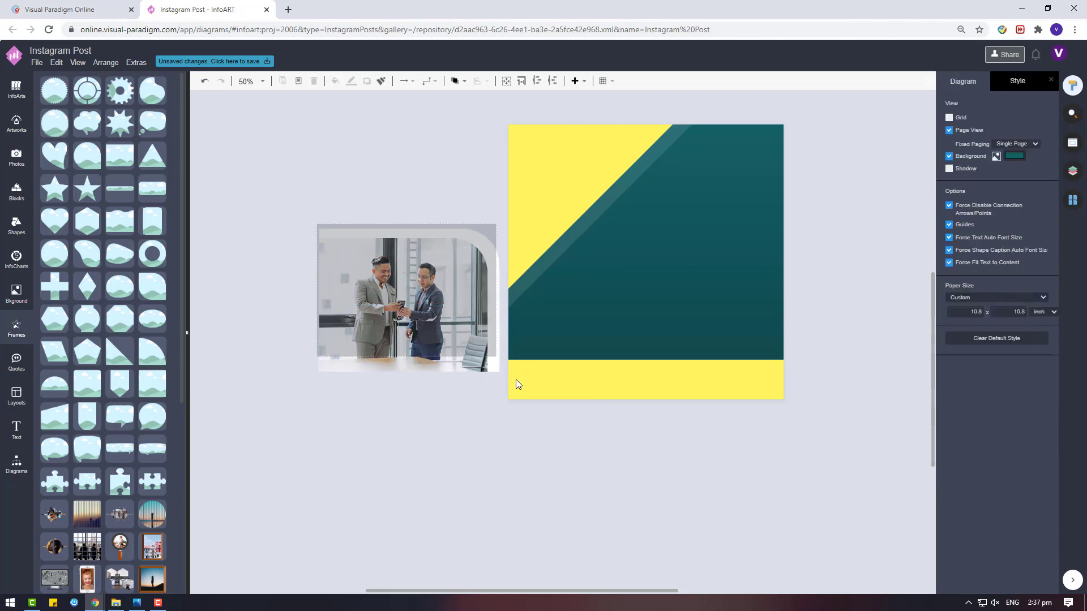
Group the photo with its white frame and place the group in the page's lower-left corner.
left_click_drag(517, 385, 510, 416)
left_click(1039, 79)
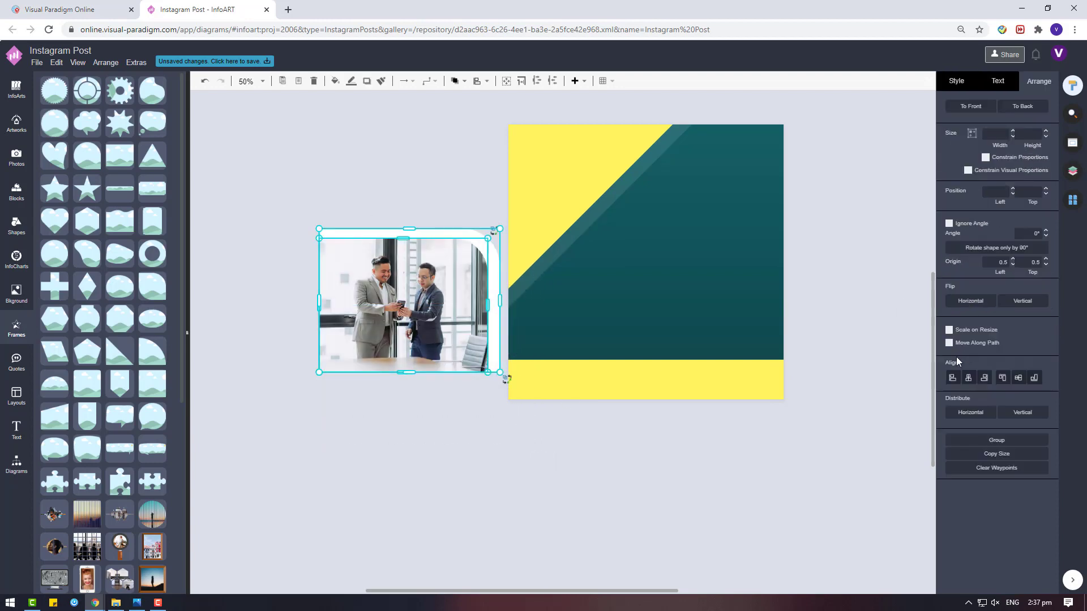
key("ctrl+g")
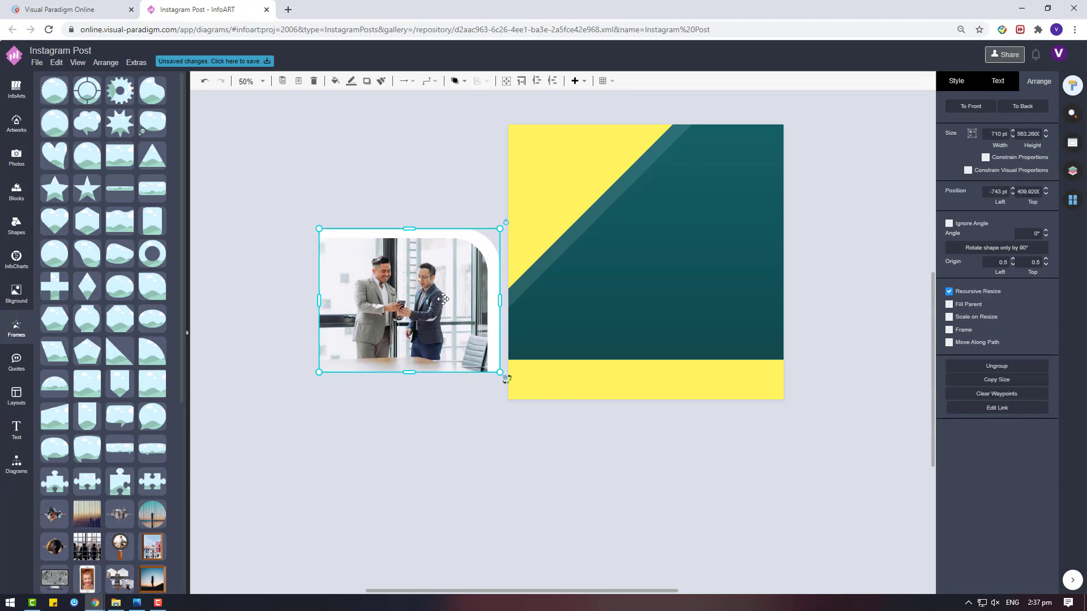
left_click_drag(412, 306, 601, 333)
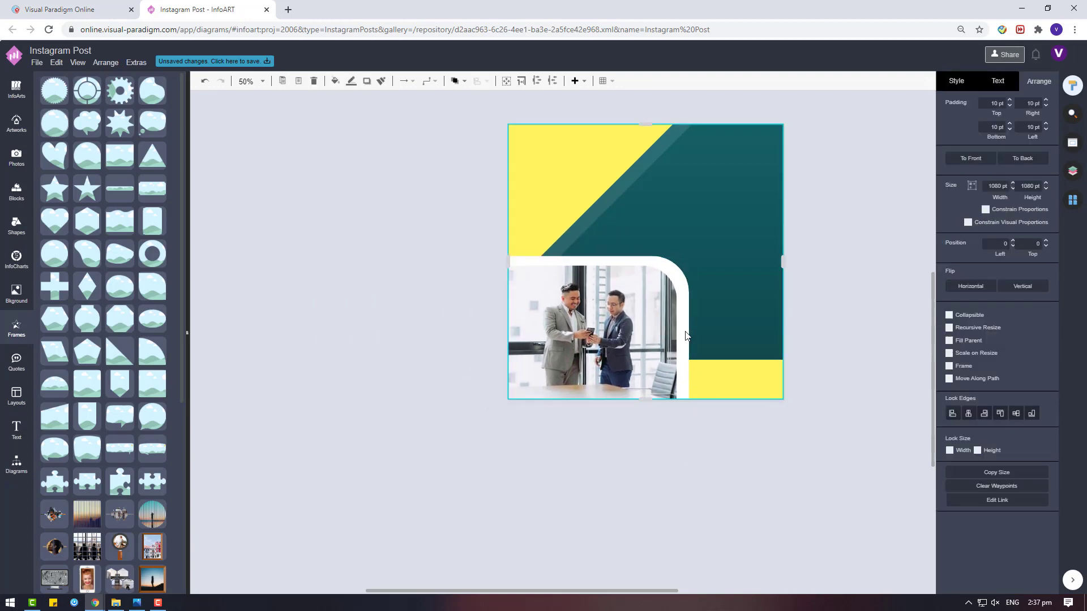
Ungroup the photo and white frame and enlarge both from the page corner, making the photo about 860 pt wide with a thin white border.
right_click(593, 314)
left_click(653, 445)
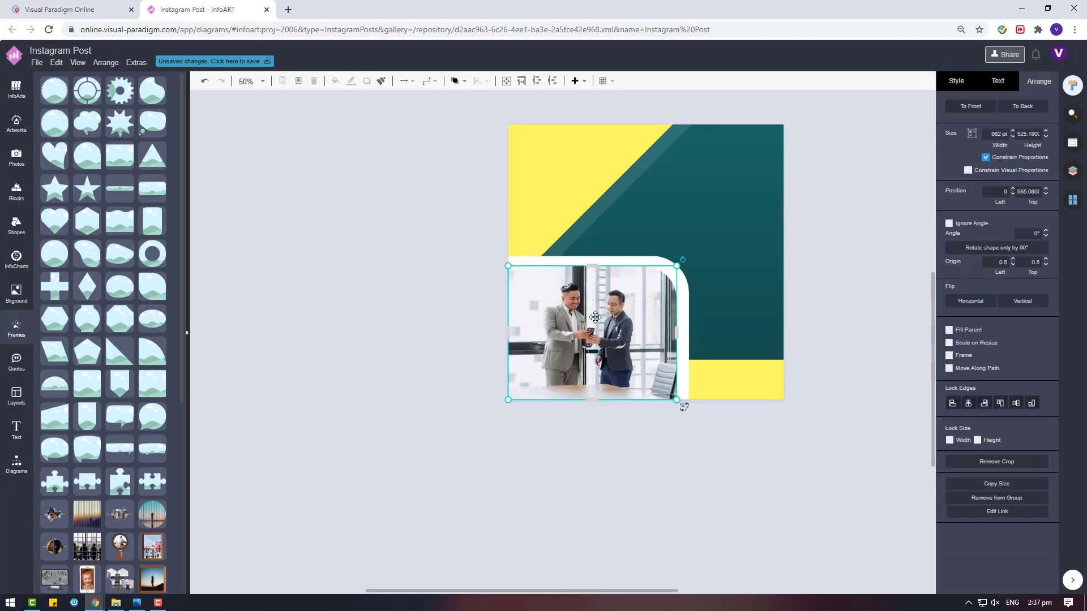
left_click_drag(400, 228, 718, 476)
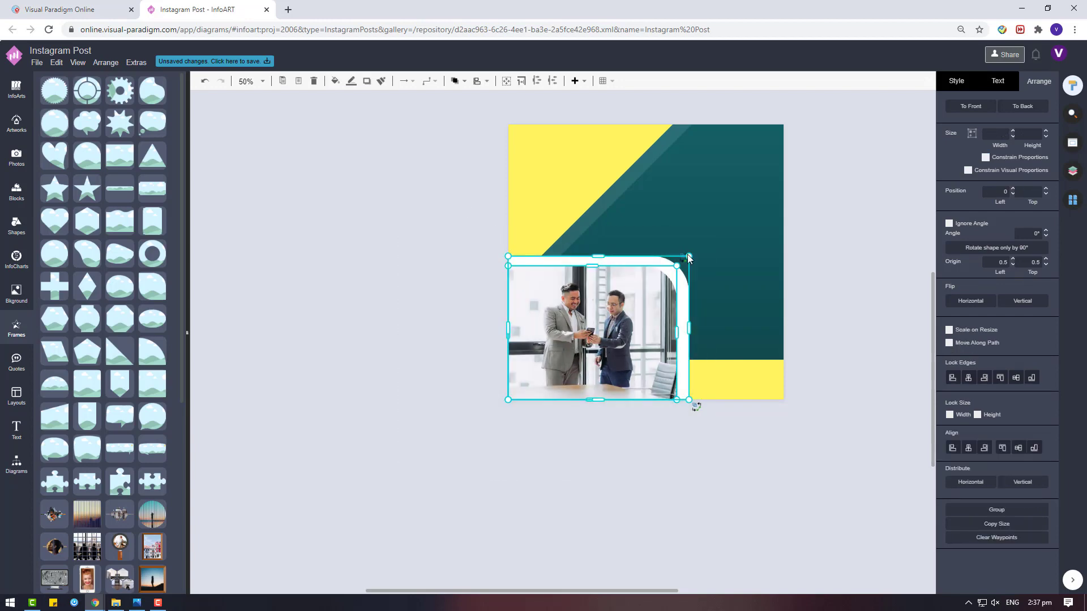
left_click_drag(689, 255, 727, 228)
left_click(837, 273)
left_click(699, 255)
left_click(818, 263)
left_click(626, 225)
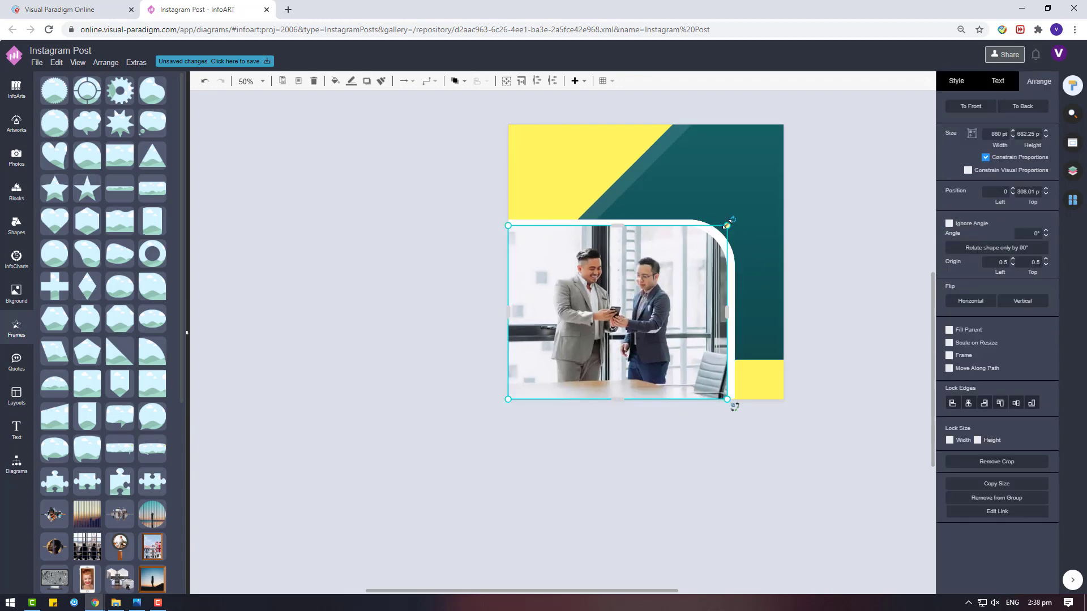
left_click(820, 237)
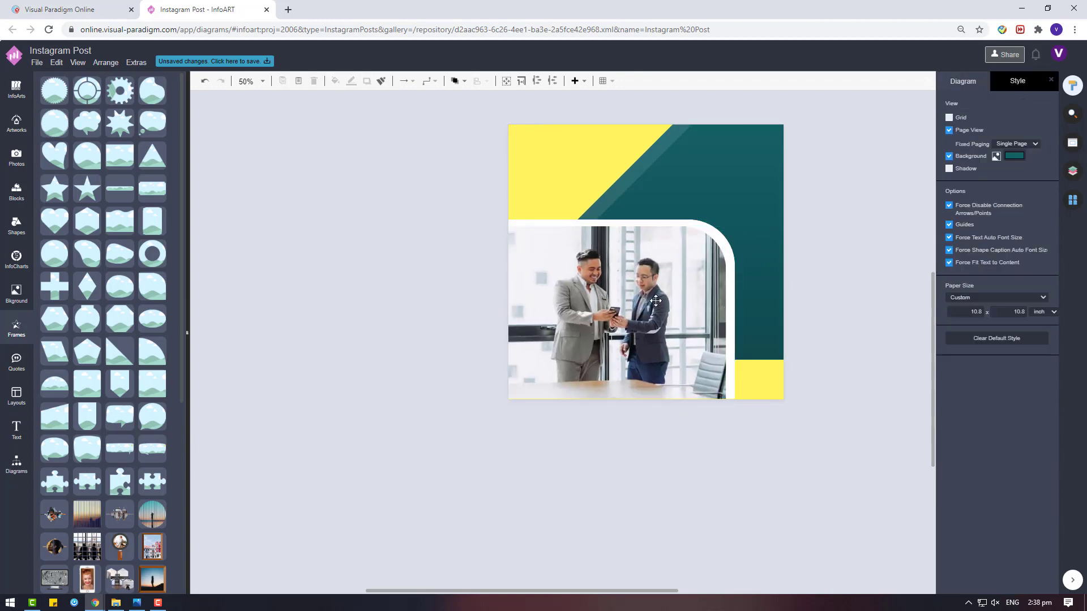
Add a text box about 302 pt wide and 244 pt high on the empty canvas beside the page.
double_click(372, 265)
left_click(388, 250)
left_click_drag(382, 262, 447, 206)
left_click(439, 328)
left_click(412, 244)
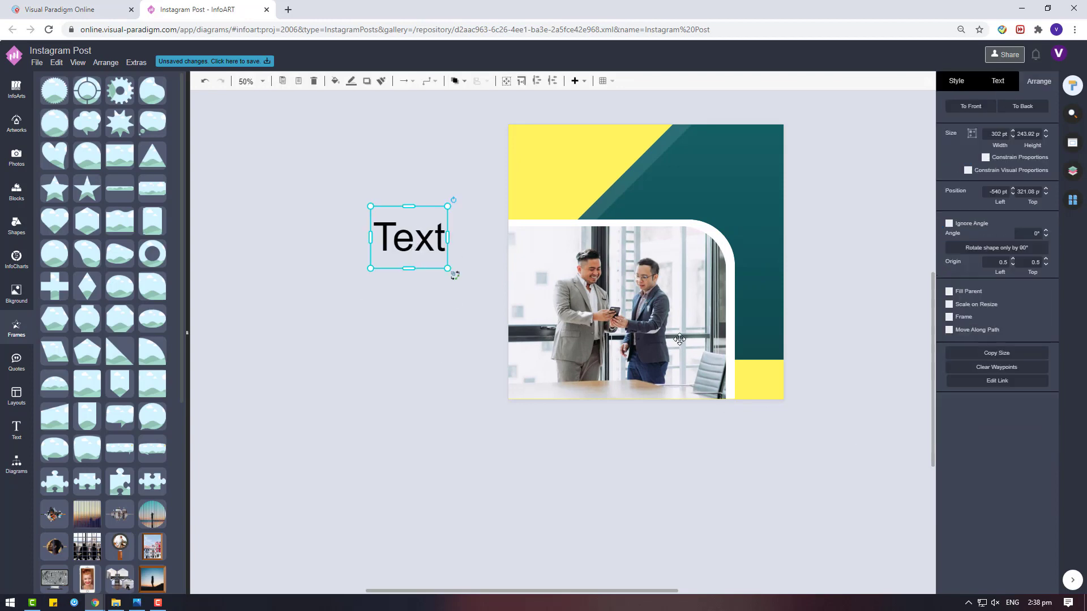
Search the artworks for "money" and place the line icon of a head with a light bulb below the text box.
left_click(10, 132)
left_click(50, 82)
type("money")
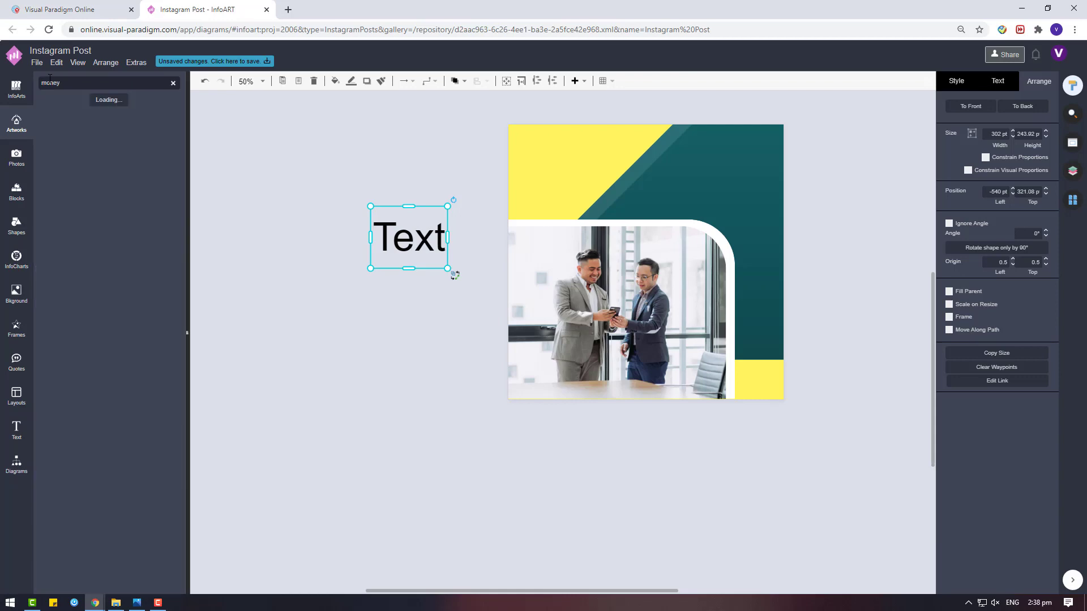
scroll(88, 362, "down", 15)
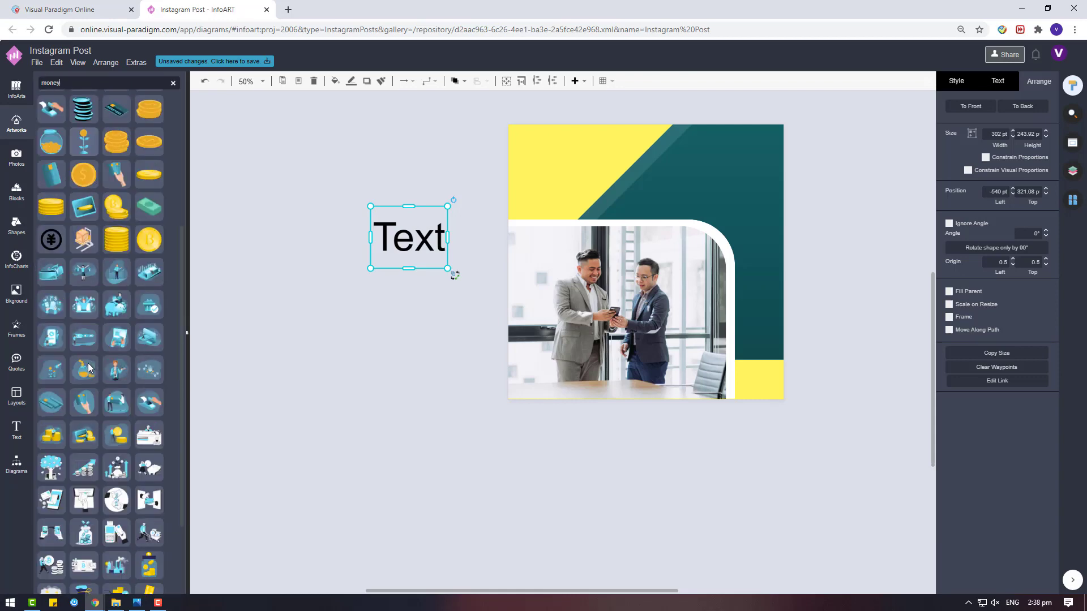
scroll(88, 362, "down", 5)
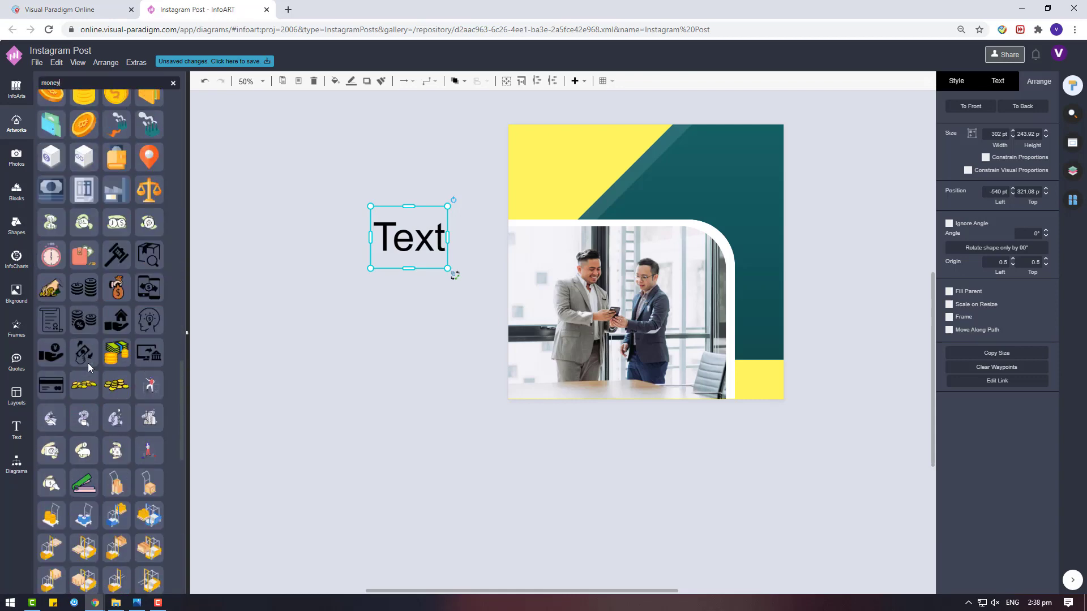
mouse_move(157, 323)
left_click_drag(158, 324, 296, 340)
Change the head-with-bulb icon's colour to dark grey.
left_click(955, 123)
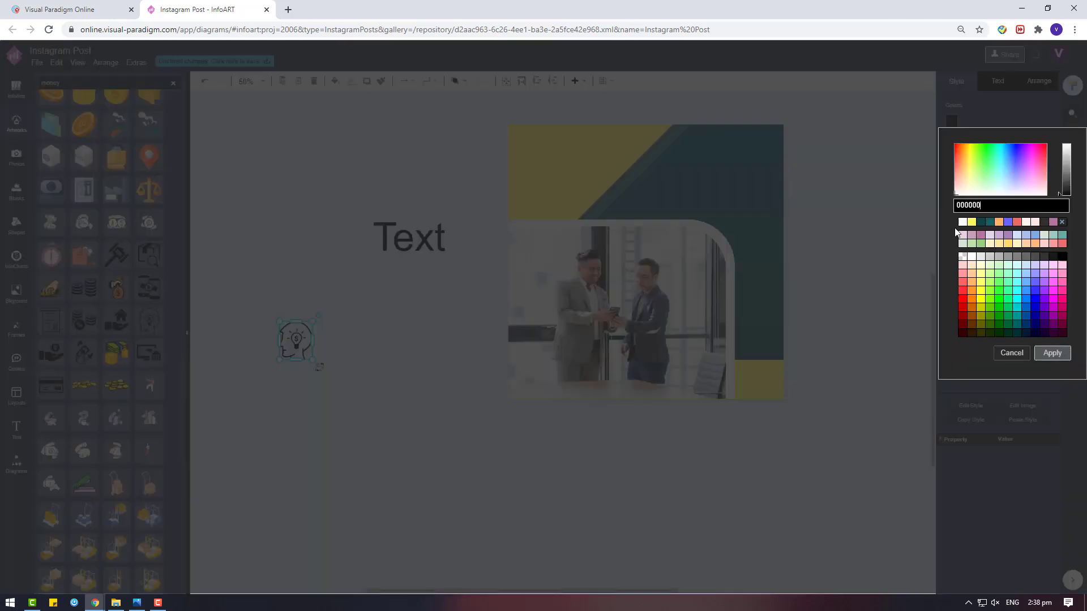
left_click(984, 223)
left_click(1037, 257)
left_click(1051, 353)
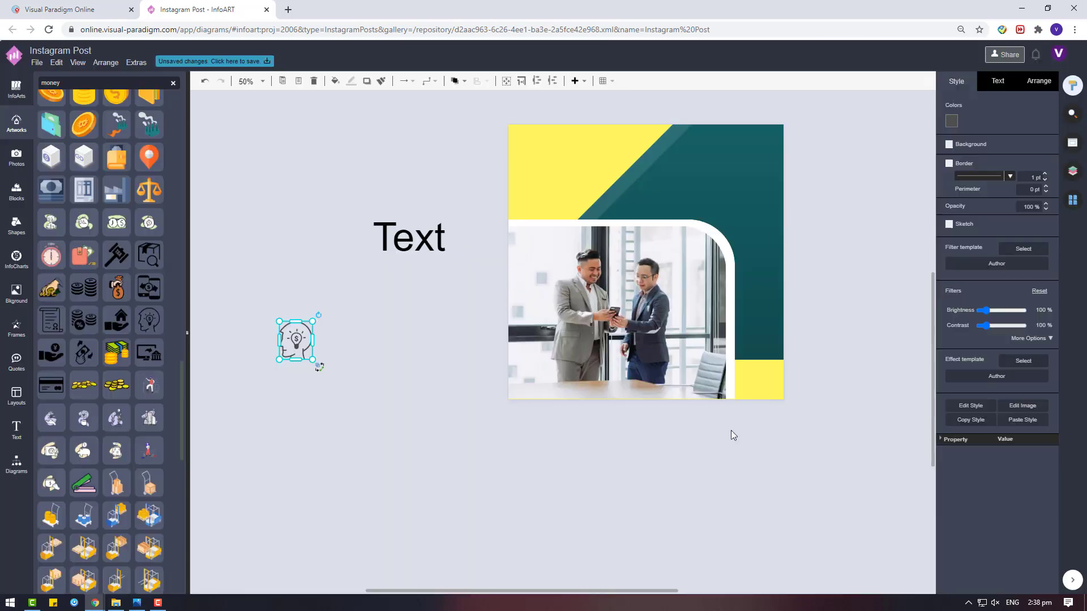
Arrange the head-with-bulb icon directly to the left of the text box.
left_click_drag(296, 348, 372, 189)
left_click_drag(423, 248, 408, 253)
left_click_drag(379, 183, 341, 240)
Replace the placeholder text beside the icon with "INVEST".
double_click(403, 251)
type("THINK")
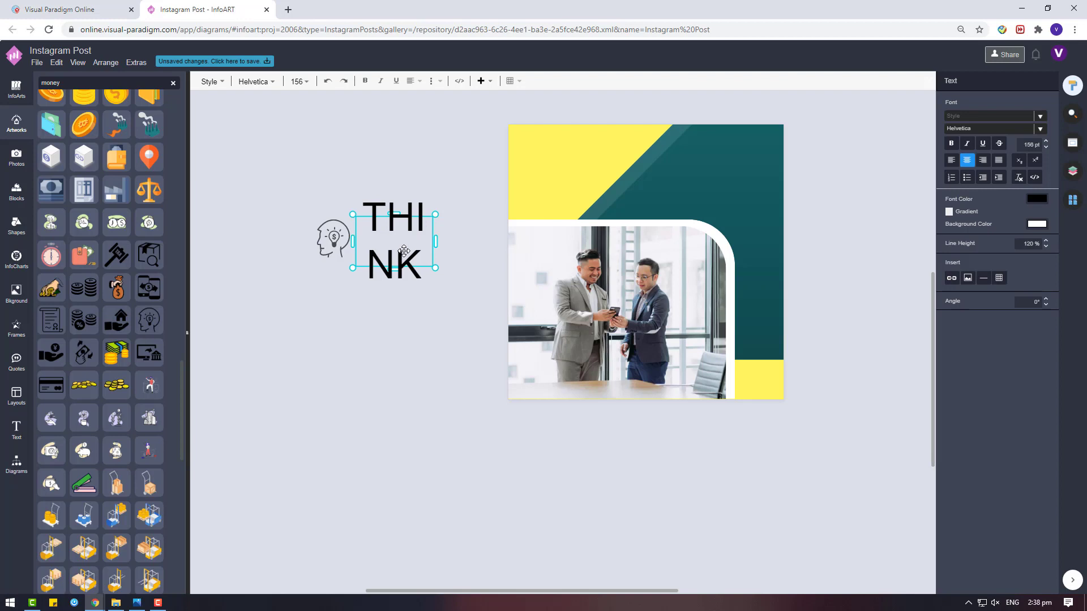
key("BackSpace")
key("BackSpace")
key("BackSpace")
key("BackSpace")
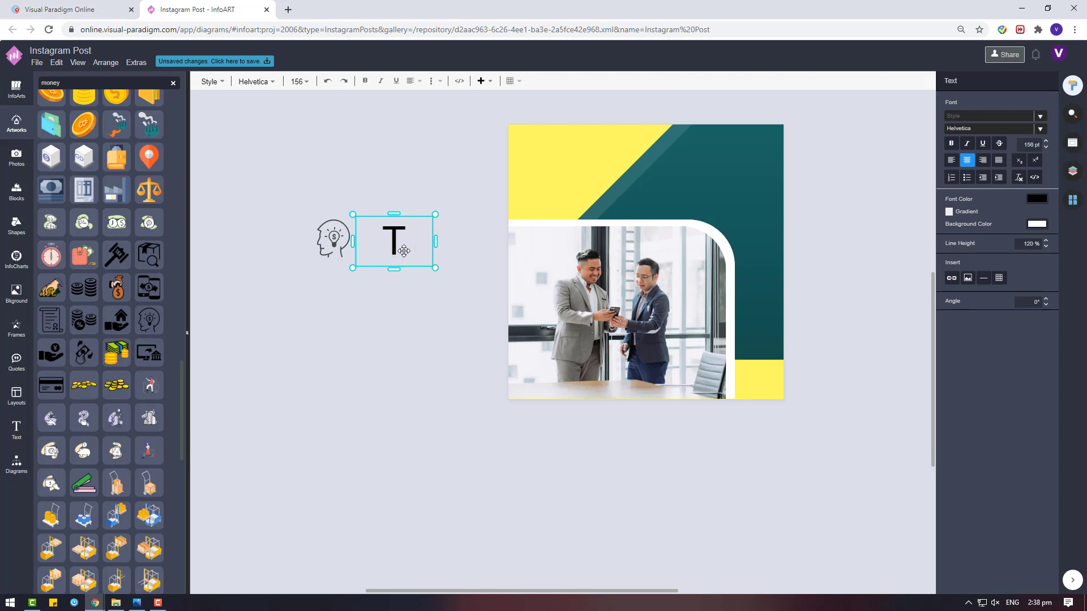
type("INVEST")
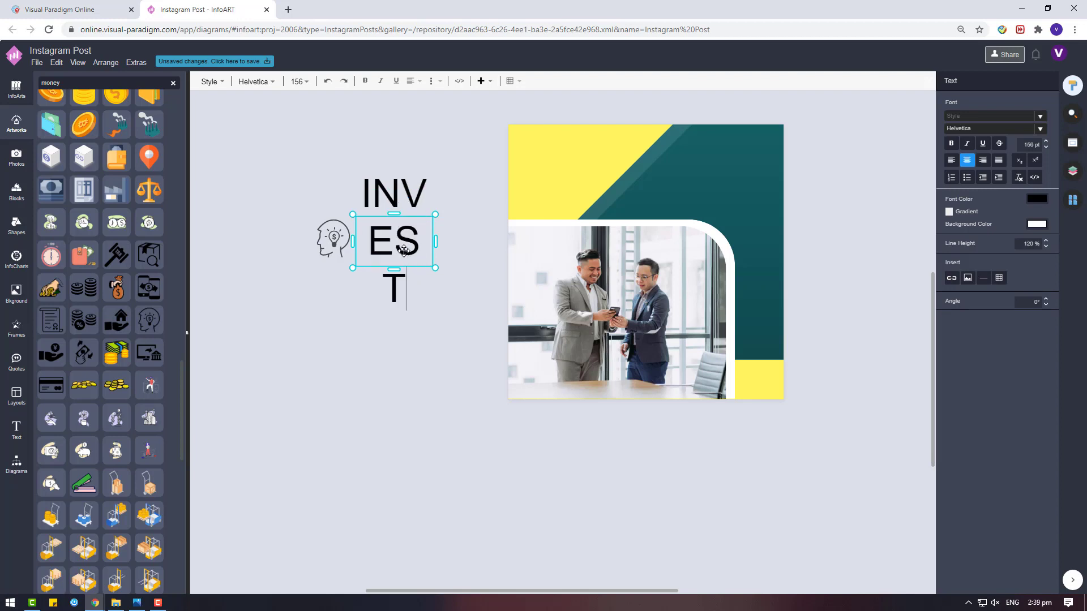
left_click(466, 344)
Resize the INVEST text box so the word fits on one line and align it beside the icon.
left_click_drag(395, 167, 451, 290)
left_click_drag(434, 296, 427, 252)
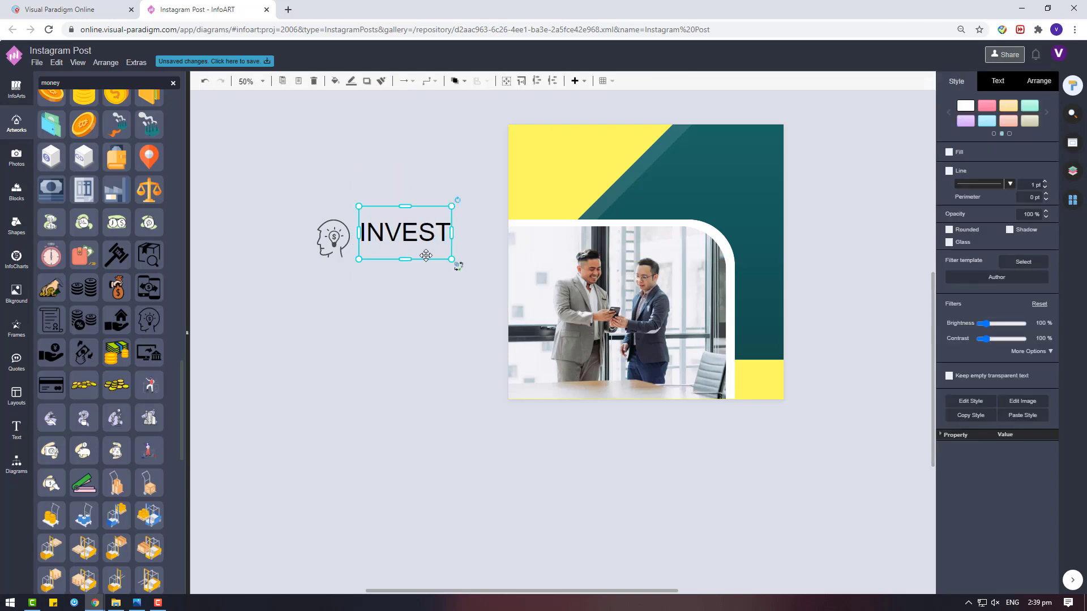
double_click(427, 252)
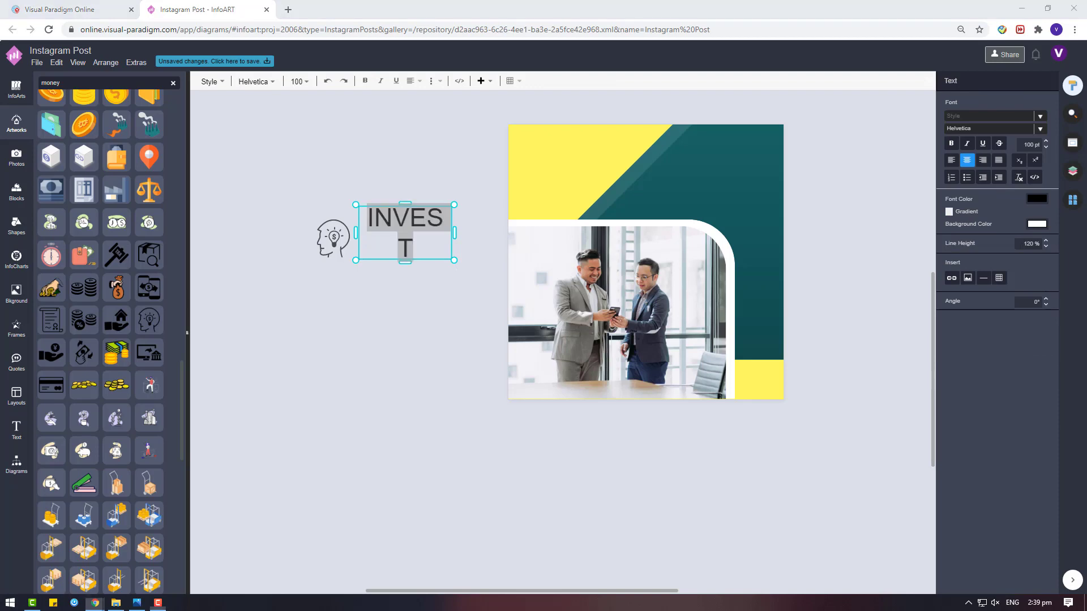
left_click(626, 146)
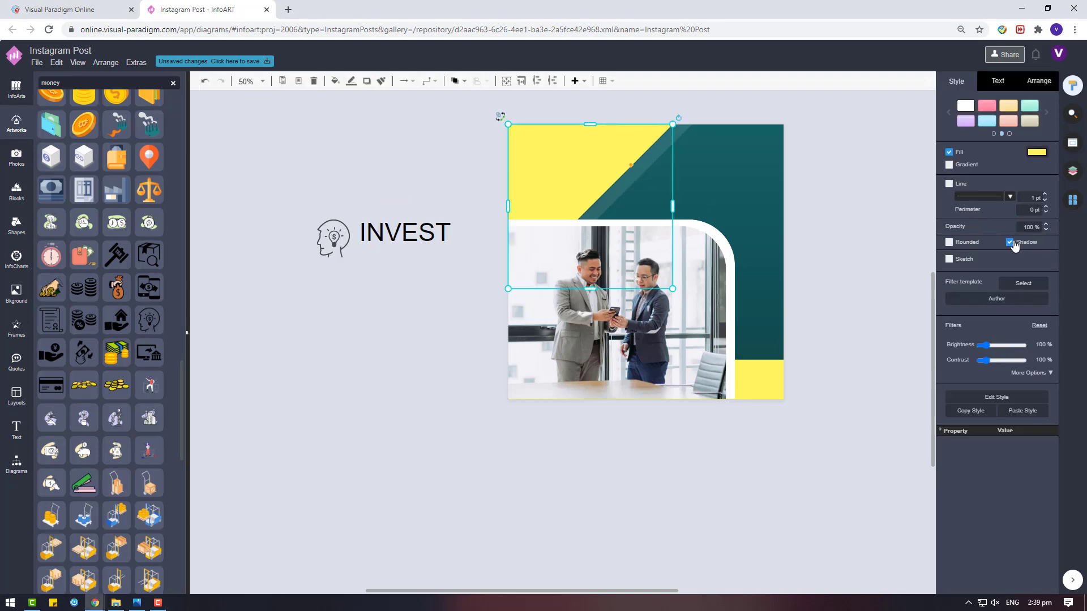
left_click(831, 202)
left_click(675, 135)
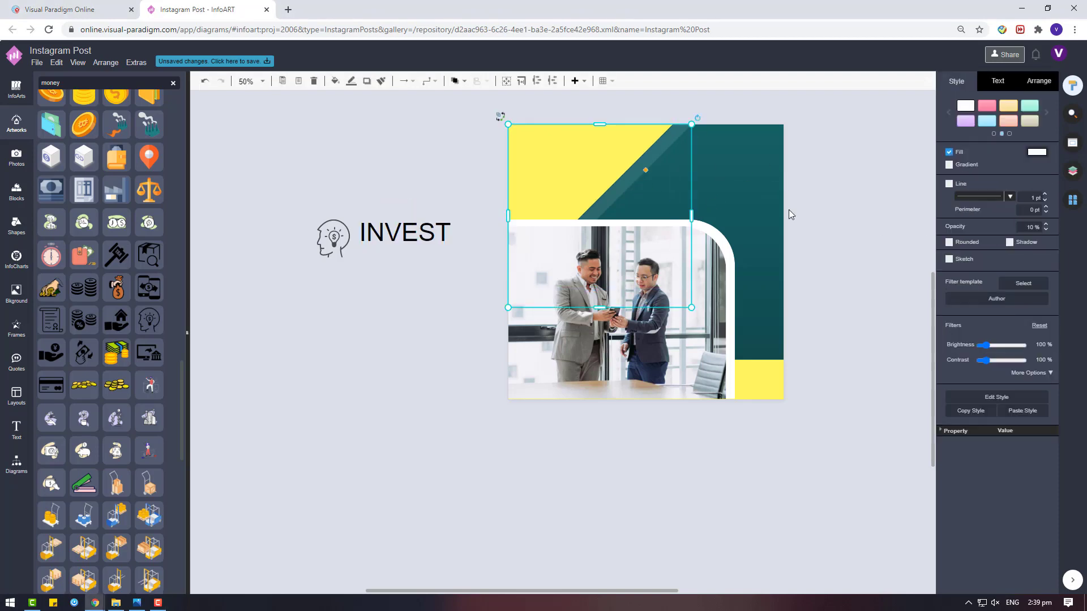
left_click_drag(617, 146, 619, 175)
left_click(623, 138)
left_click(617, 163)
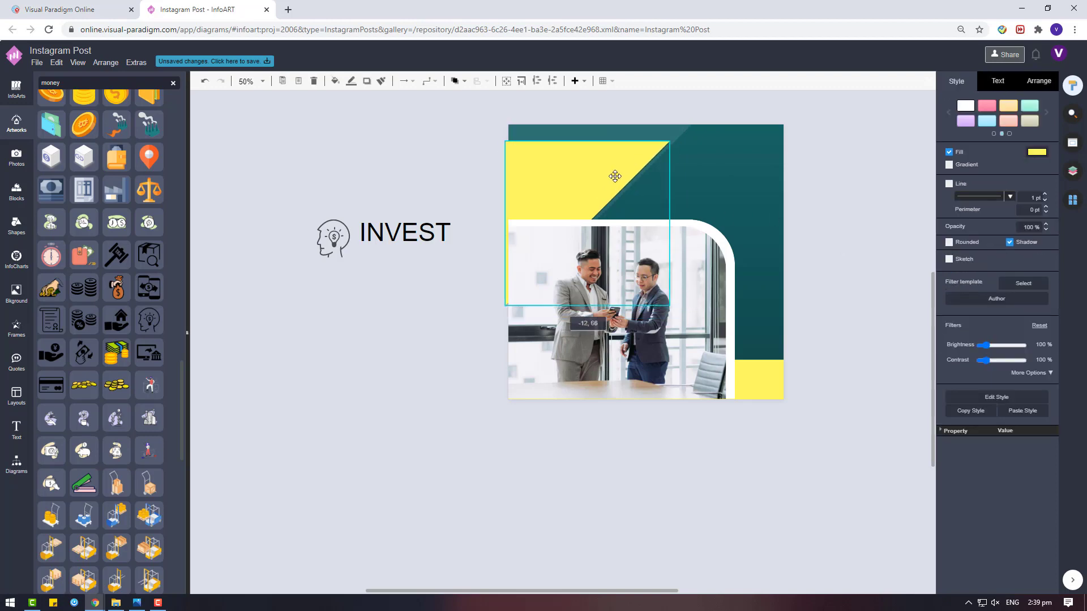
left_click(743, 220)
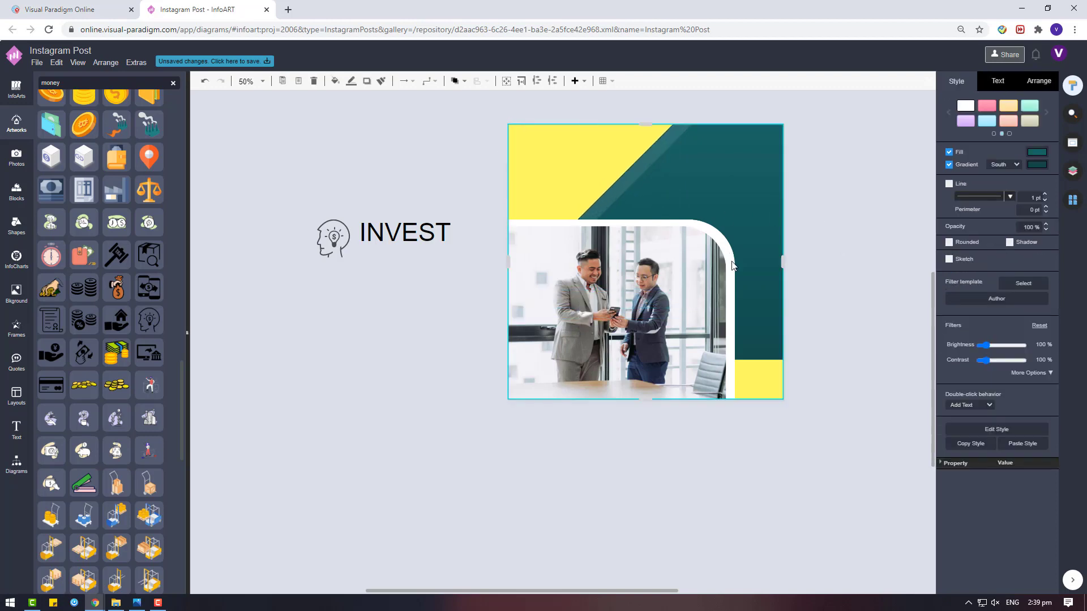
left_click(757, 381)
left_click_drag(753, 455, 505, 205)
left_click_drag(672, 315, 744, 463)
left_click(416, 440)
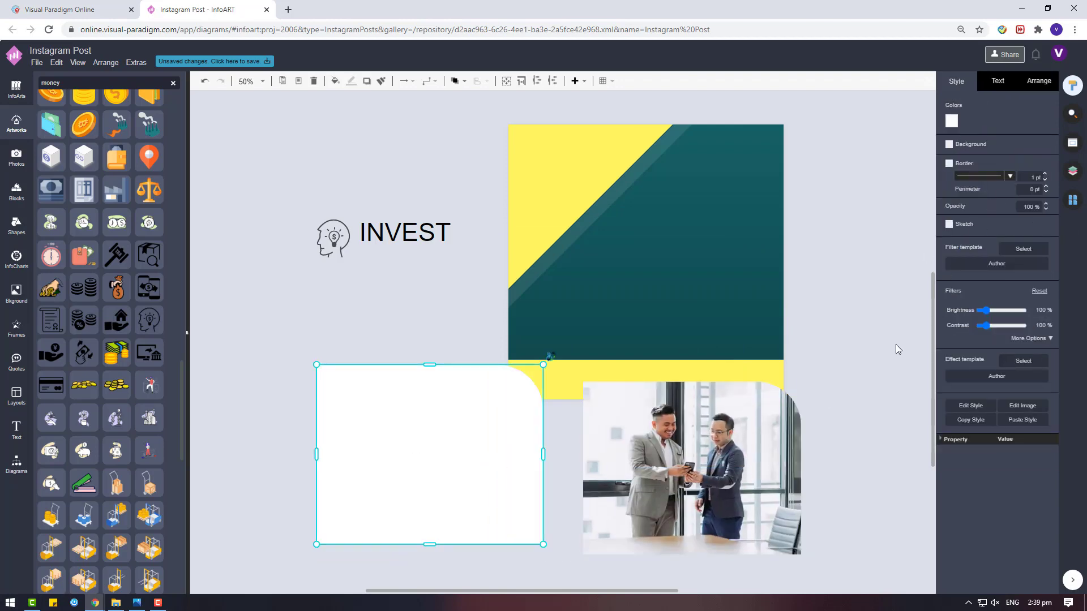
key("ctrl+z")
key("Escape")
Replace the INVEST text beside the head icon with "THINKER".
left_click(431, 239)
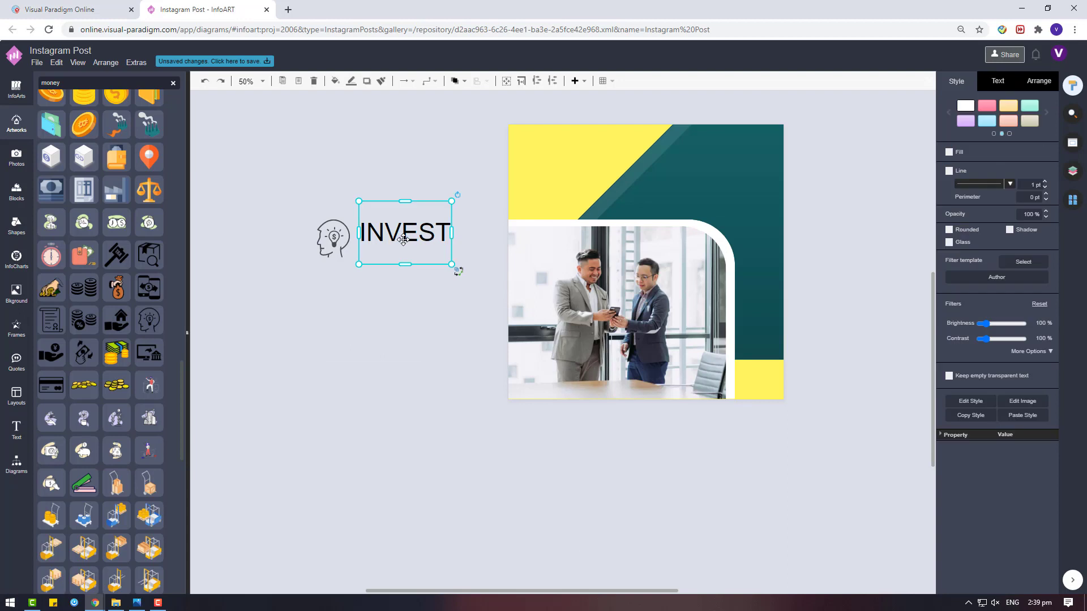
double_click(403, 239)
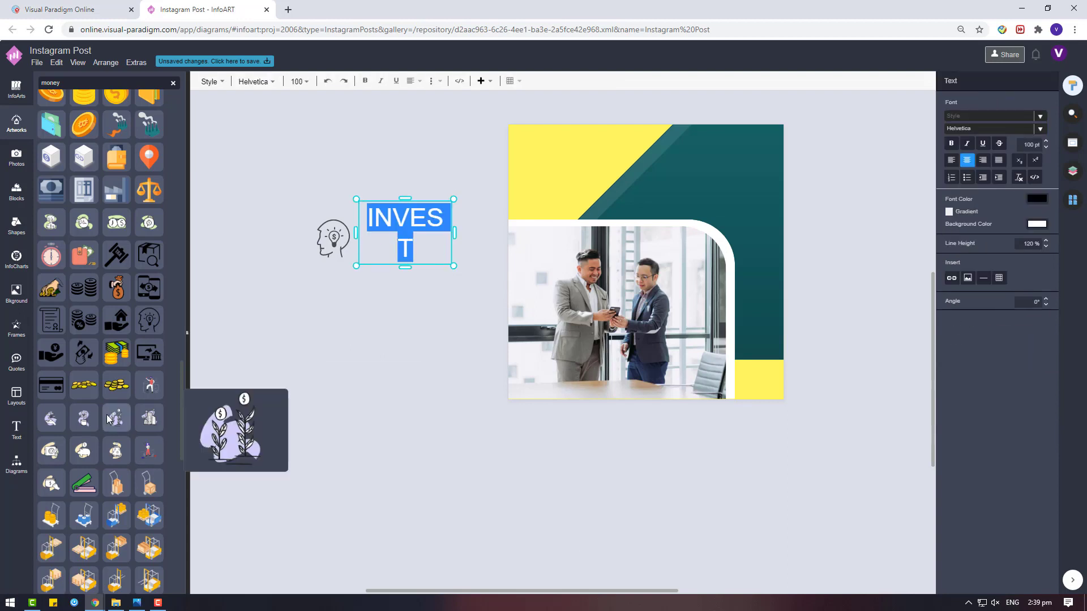
mouse_move(89, 424)
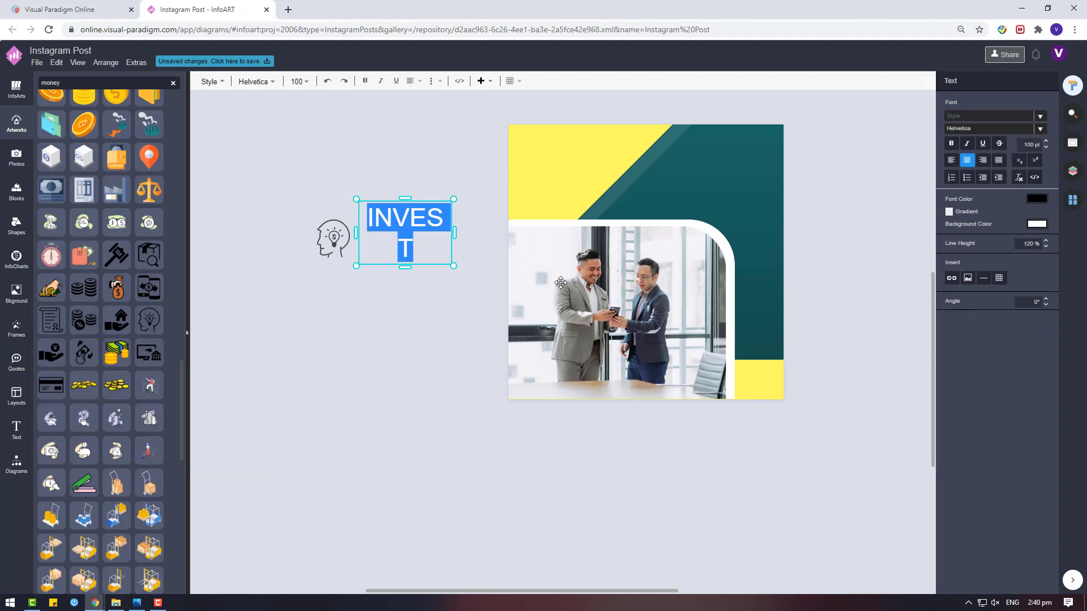
key("BackSpace")
type("THINK")
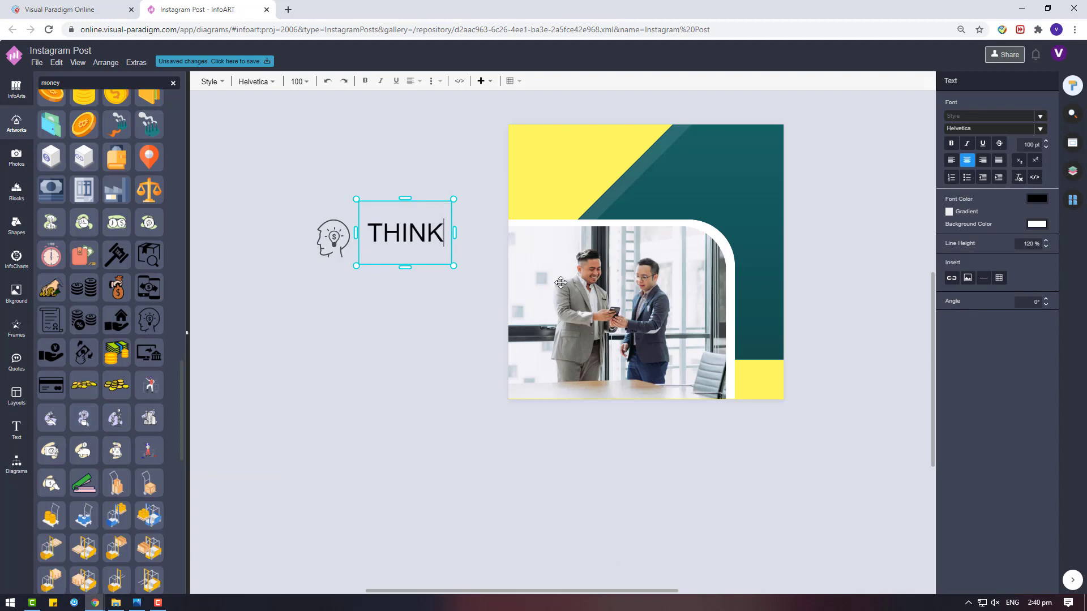
type("ER")
key("Escape")
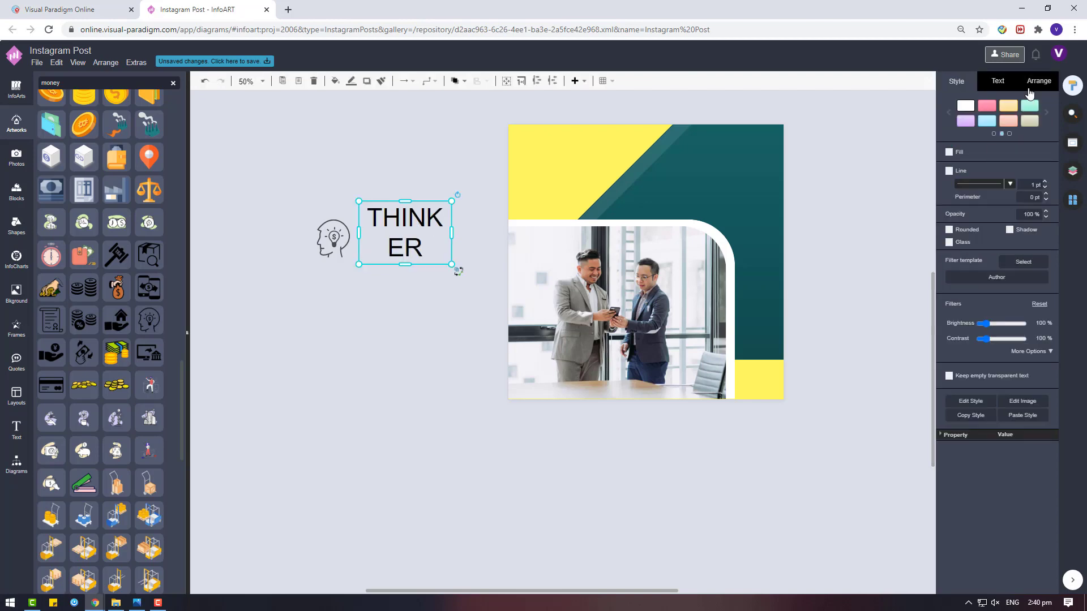
Set the THINKER text's colour to dark grey and its font to Big Shoulders Text.
left_click(997, 84)
left_click(1036, 195)
left_click(960, 296)
left_click(1051, 425)
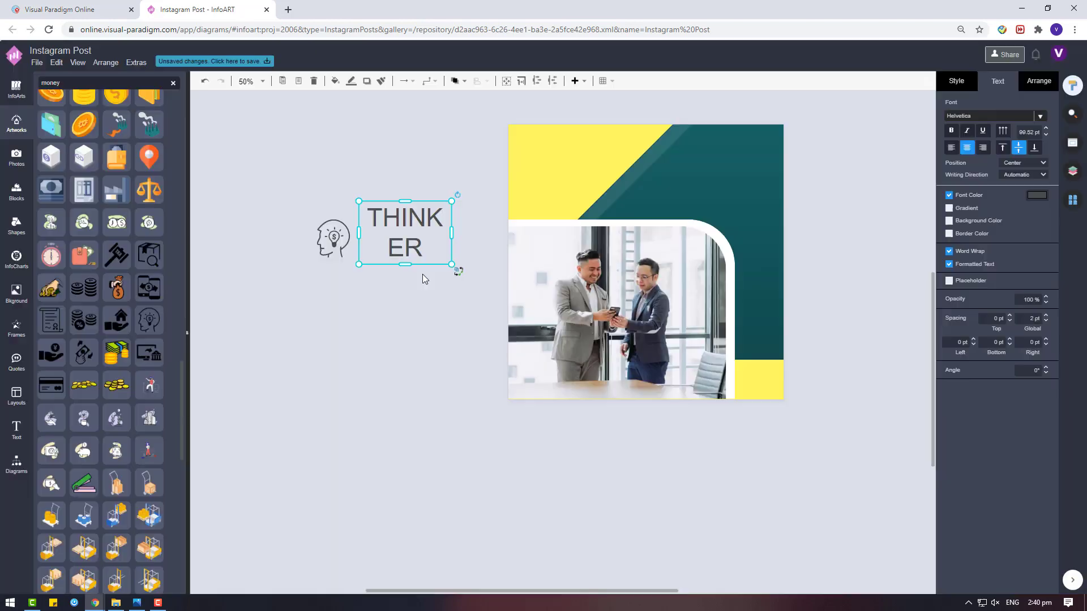
left_click(990, 116)
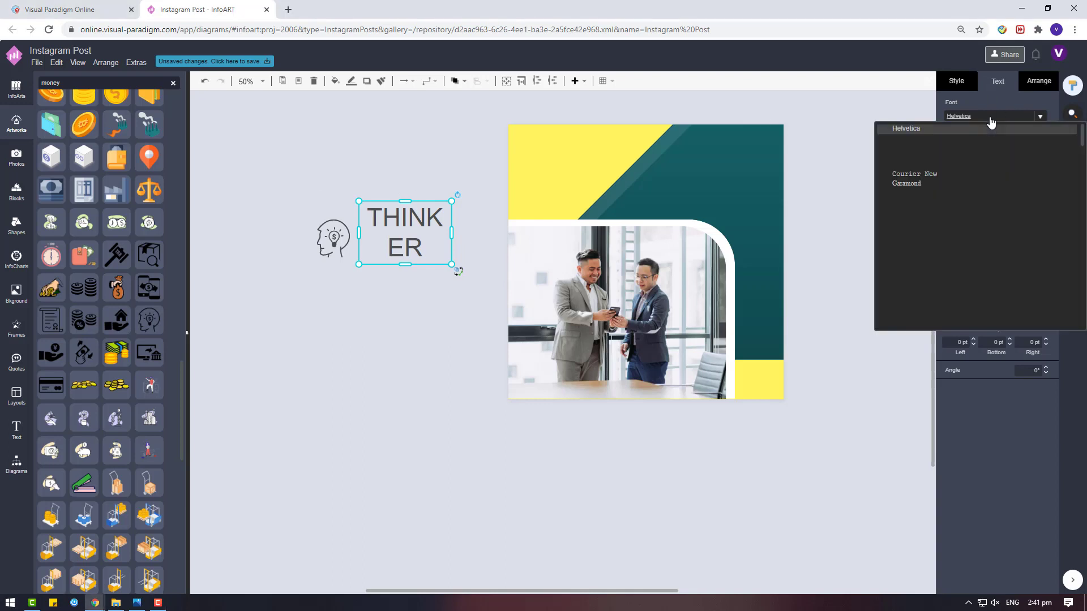
left_click(955, 194)
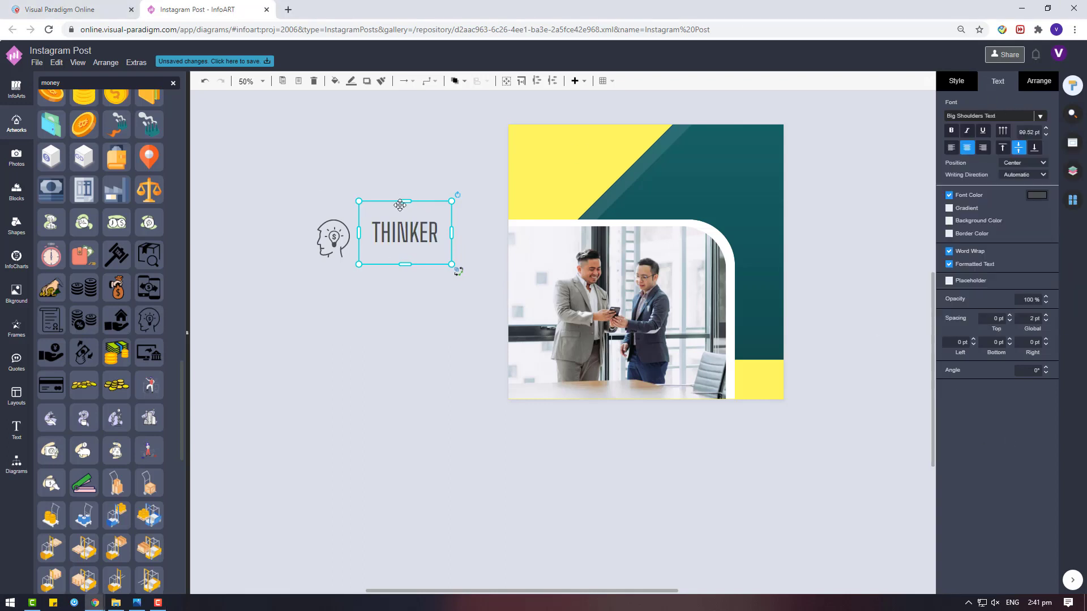
Move the THINKER text closer to the head icon and fit its box to the text height.
left_click_drag(404, 234, 392, 235)
left_click(1042, 85)
left_click(972, 133)
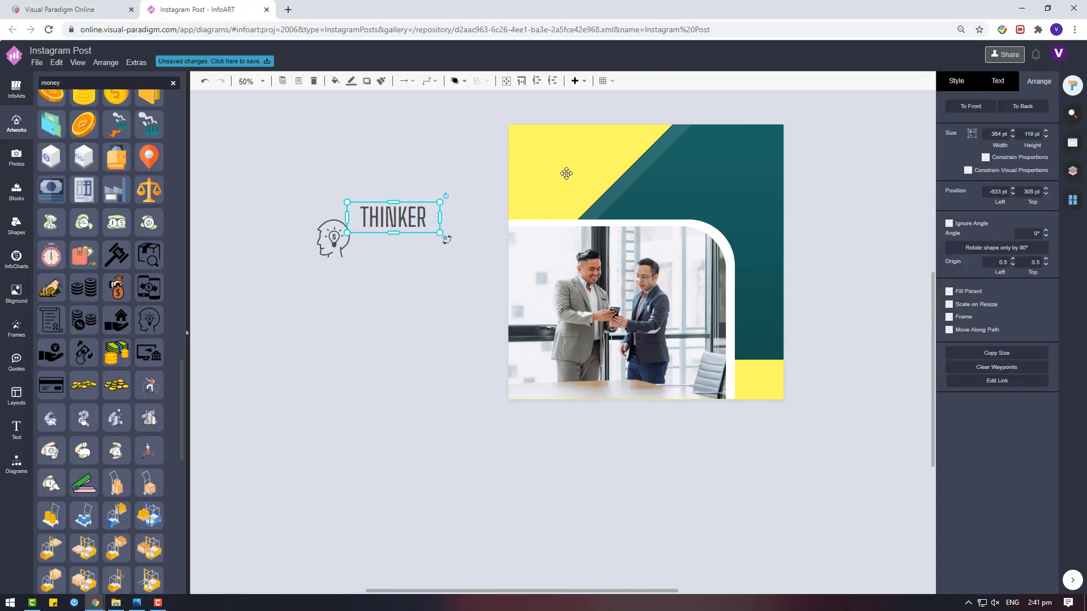
Duplicate the THINKER text, set the copy's font to Garamond, and place it below the original.
key("ctrl+c")
key("ctrl+v")
left_click(997, 81)
left_click(991, 116)
left_click(911, 226)
left_click_drag(569, 139, 428, 279)
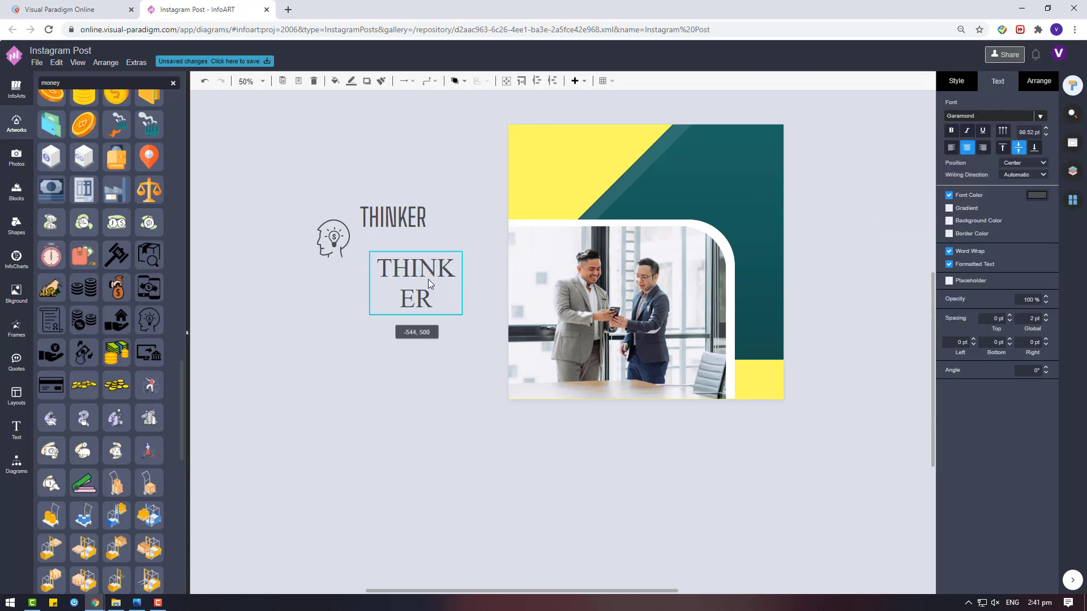
Replace the wording of the Garamond copy with "International".
double_click(428, 279)
type("Smart")
key("BackSpace")
key("BackSpace")
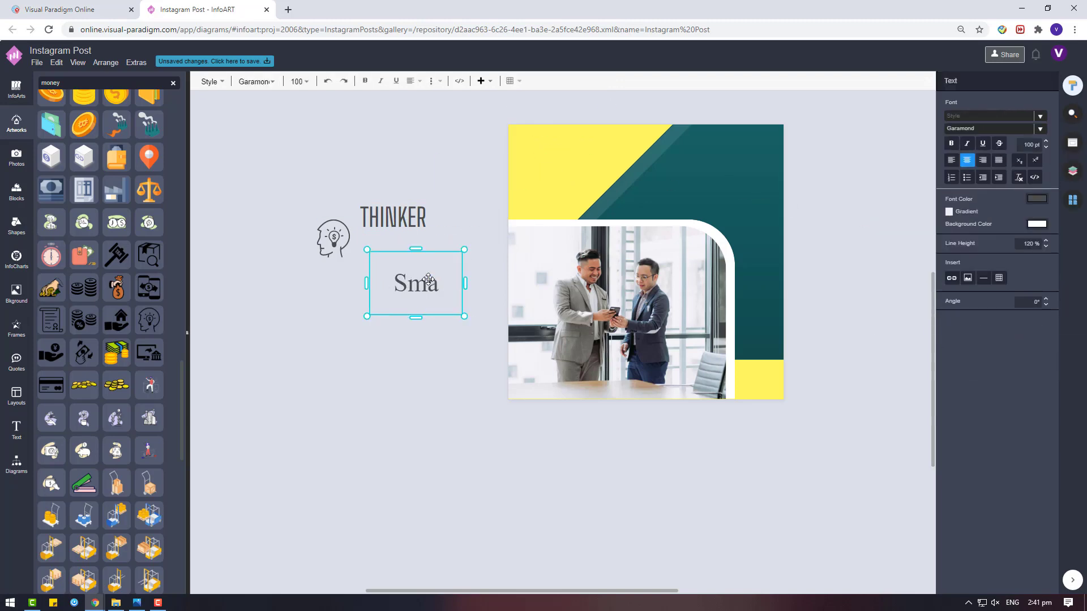
type("International")
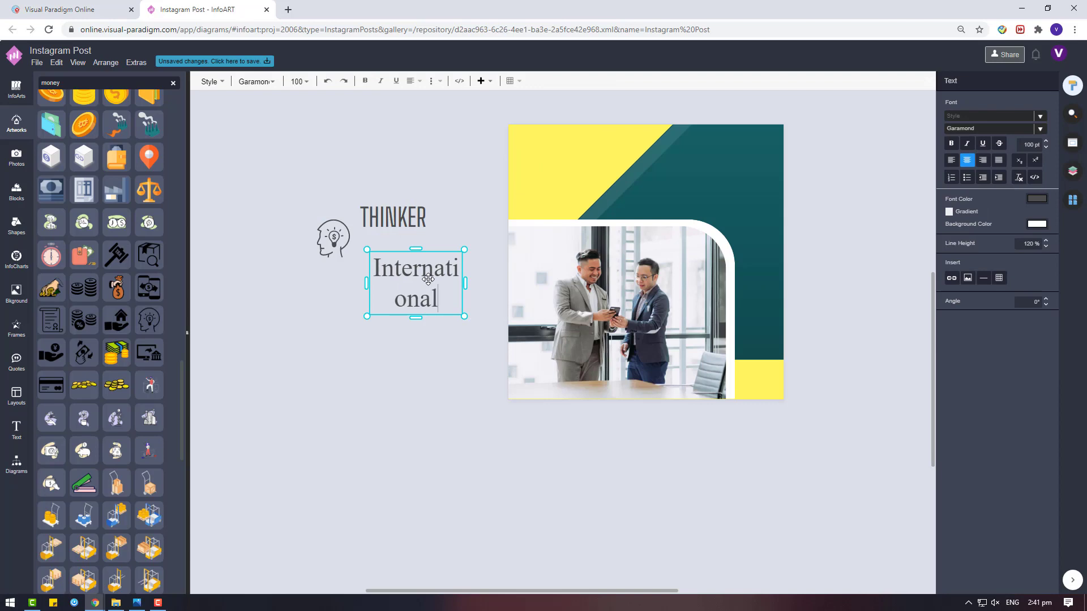
left_click(832, 188)
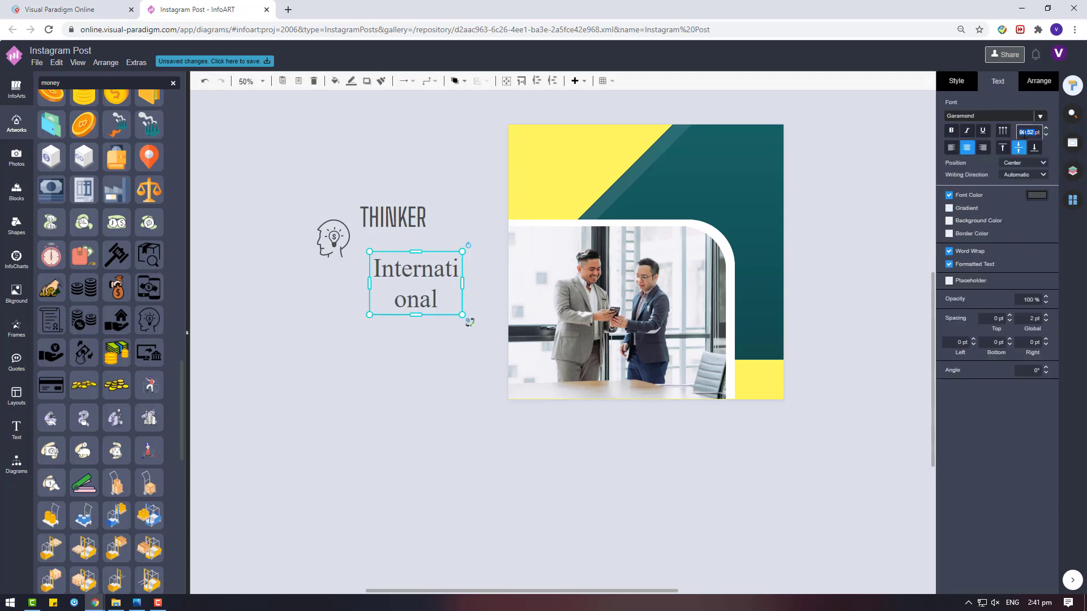
Set the International text to 20 pt and left-align both it and the THINKER text within their boxes.
type("20")
key("Return")
left_click(952, 149)
left_click(375, 219)
left_click(952, 148)
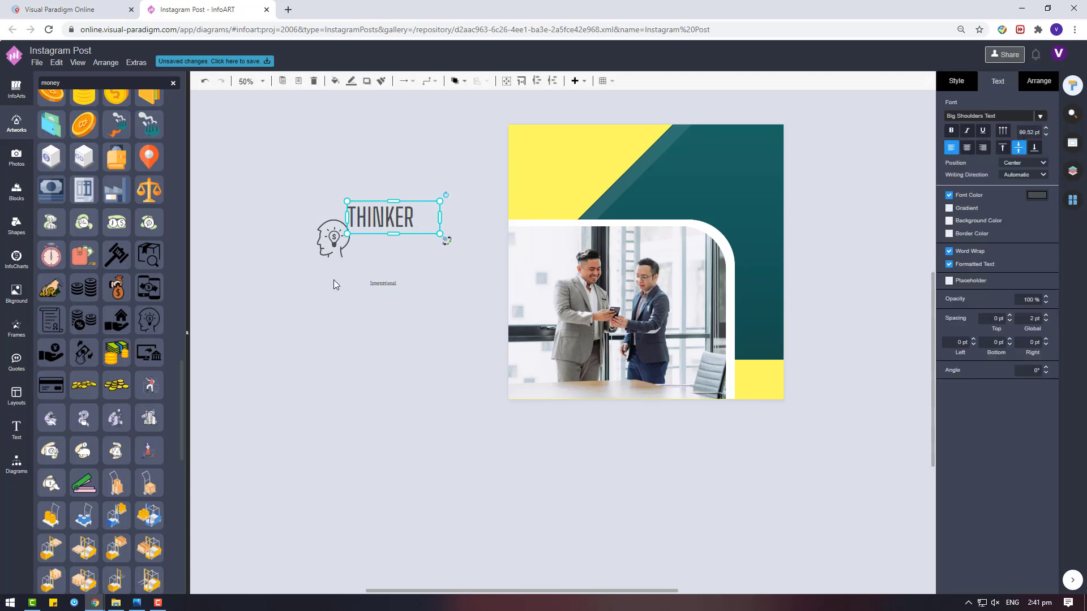
Position THINKER beside the head icon with International directly beneath it, and enlarge International to 48 pt.
left_click_drag(381, 216, 397, 218)
left_click_drag(381, 286, 378, 245)
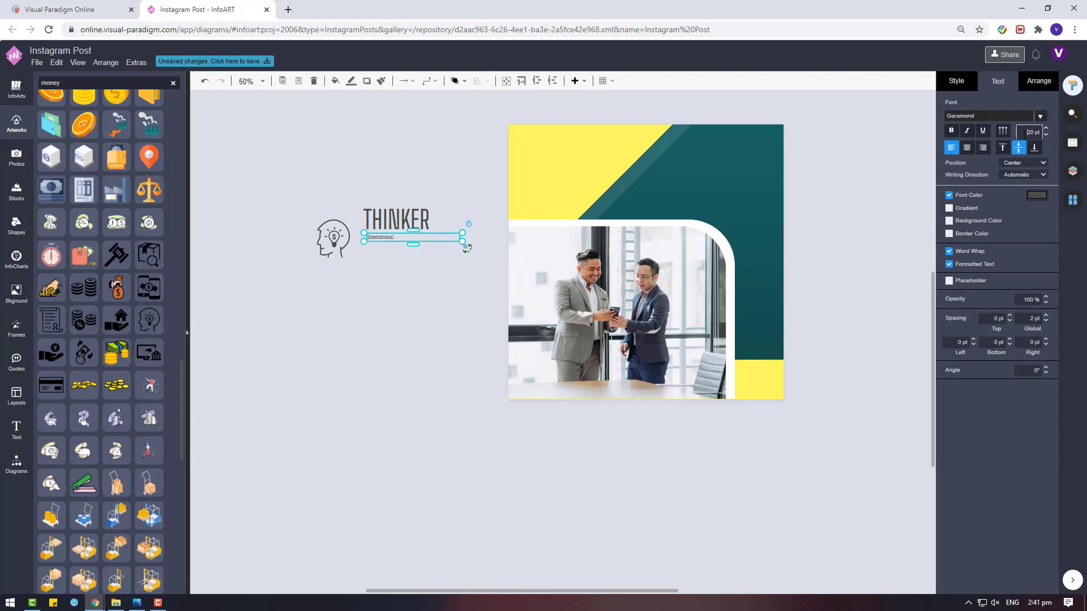
type("30")
key("Return")
type("40")
key("Return")
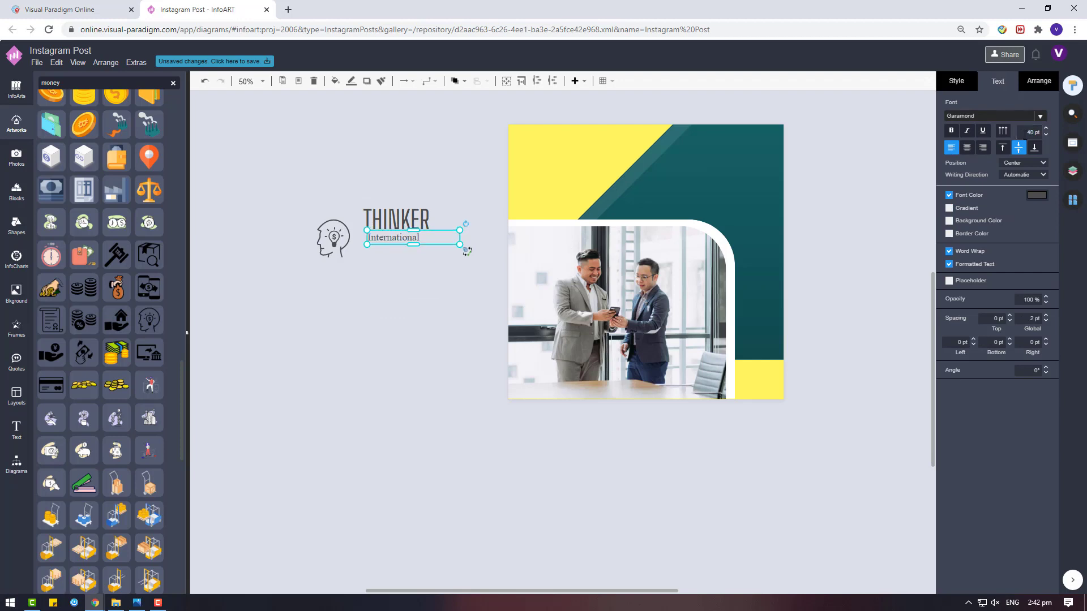
left_click(1046, 129)
left_click(1046, 129)
left_click(1046, 129)
left_click(1046, 129)
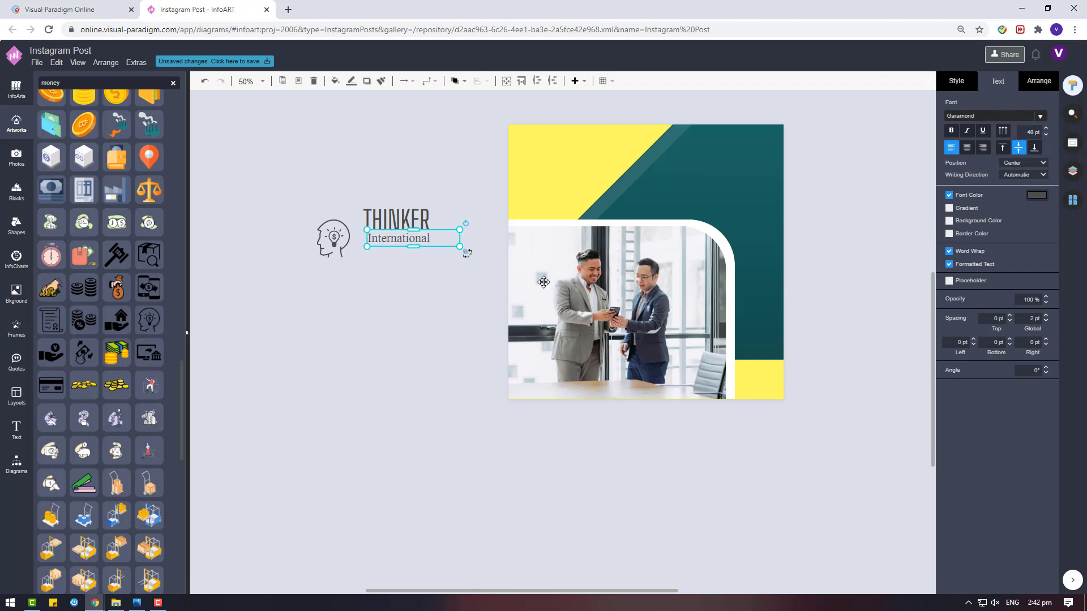
Align the left edges of the THINKER and International text boxes and increase the International text to 50 pt.
left_click_drag(356, 160, 424, 297)
left_click_drag(480, 293, 318, 155)
left_click(1030, 86)
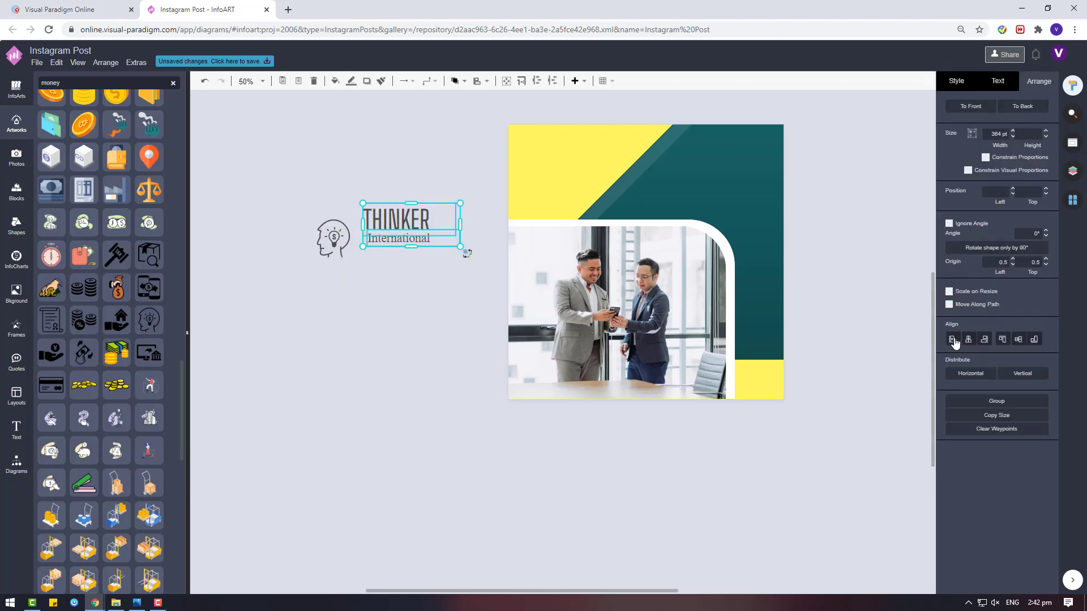
left_click(953, 340)
left_click(464, 283)
left_click(415, 238)
left_click(1046, 130)
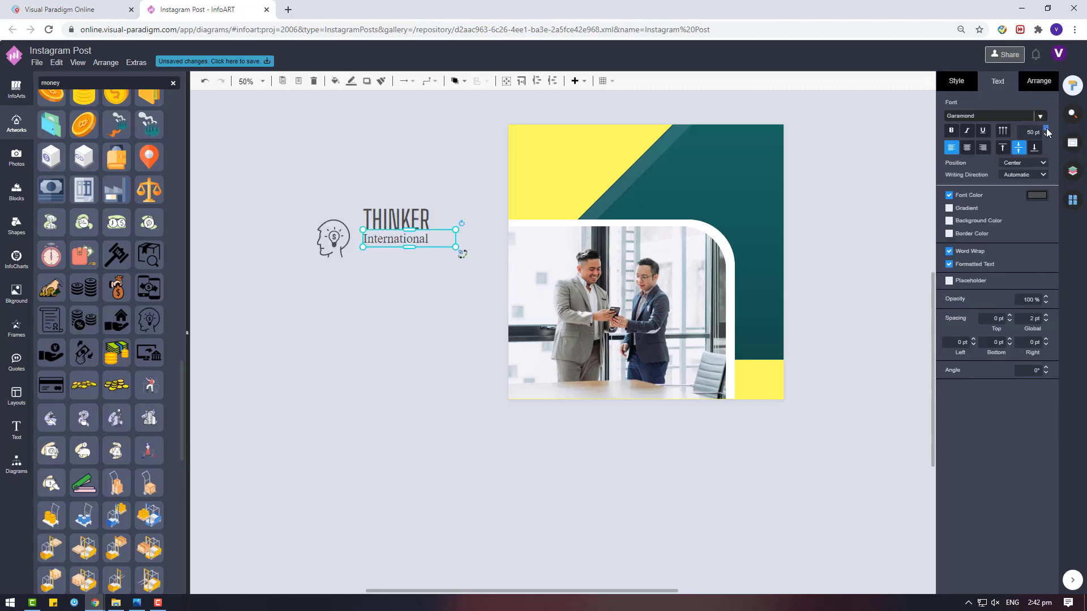
Move the head icon closer to the text and place the whole logo, scaled down slightly, on the post's yellow corner.
mouse_move(328, 227)
left_mouse_down()
mouse_move(329, 210)
mouse_move(344, 220)
left_mouse_up()
left_click(300, 173)
left_click(473, 272)
mouse_move(473, 273)
left_mouse_down()
mouse_move(354, 186)
mouse_move(470, 283)
left_mouse_up()
left_click(426, 294)
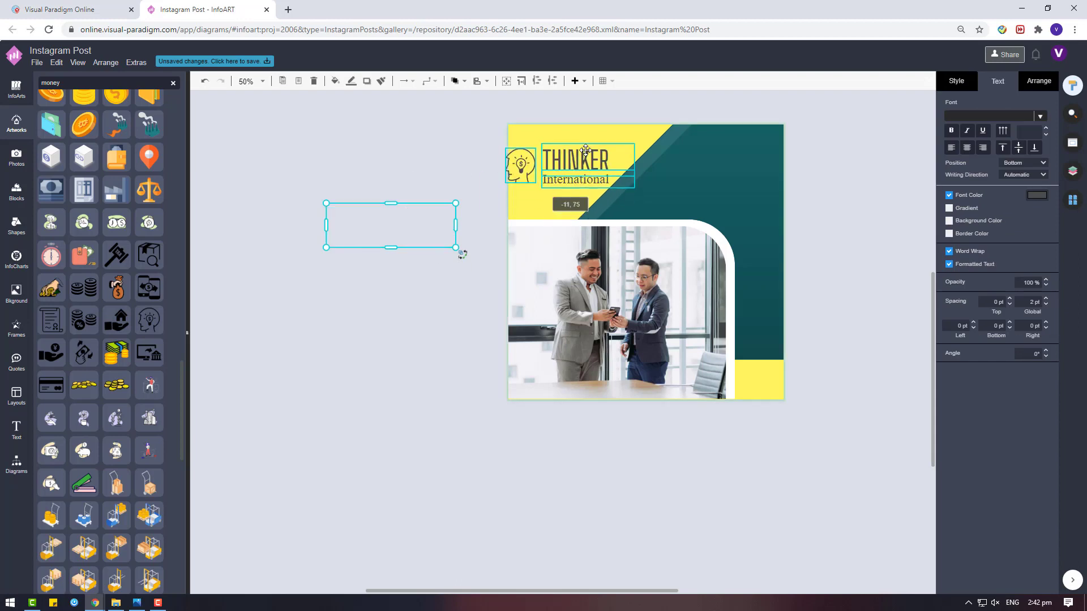
left_click_drag(414, 233, 600, 153)
left_click(825, 221)
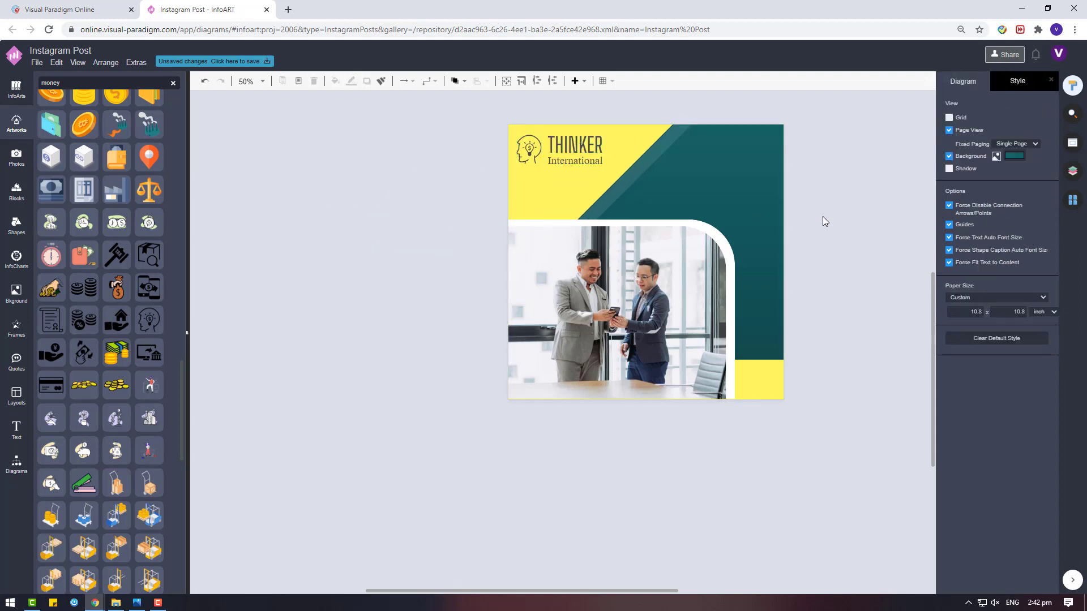
Make the THINKER text bold and shrink it slightly to match the width of International.
left_click(599, 142)
left_click(952, 132)
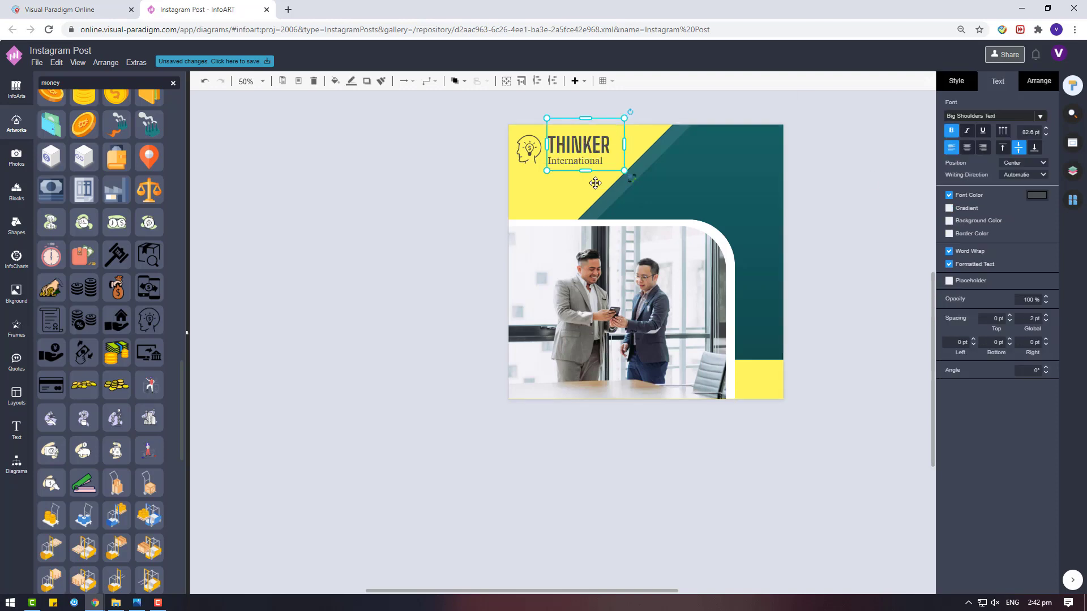
left_click_drag(621, 118, 621, 124)
left_click(814, 211)
Nudge the head icon slightly closer to the THINKER International text.
left_click_drag(460, 111, 670, 215)
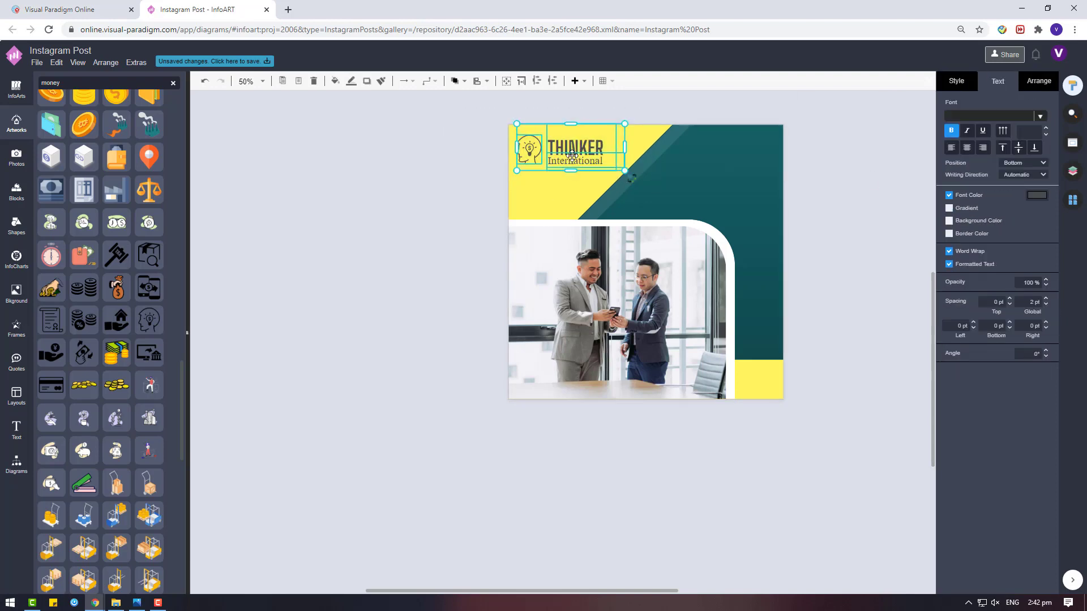
left_click(464, 173)
left_click(531, 154)
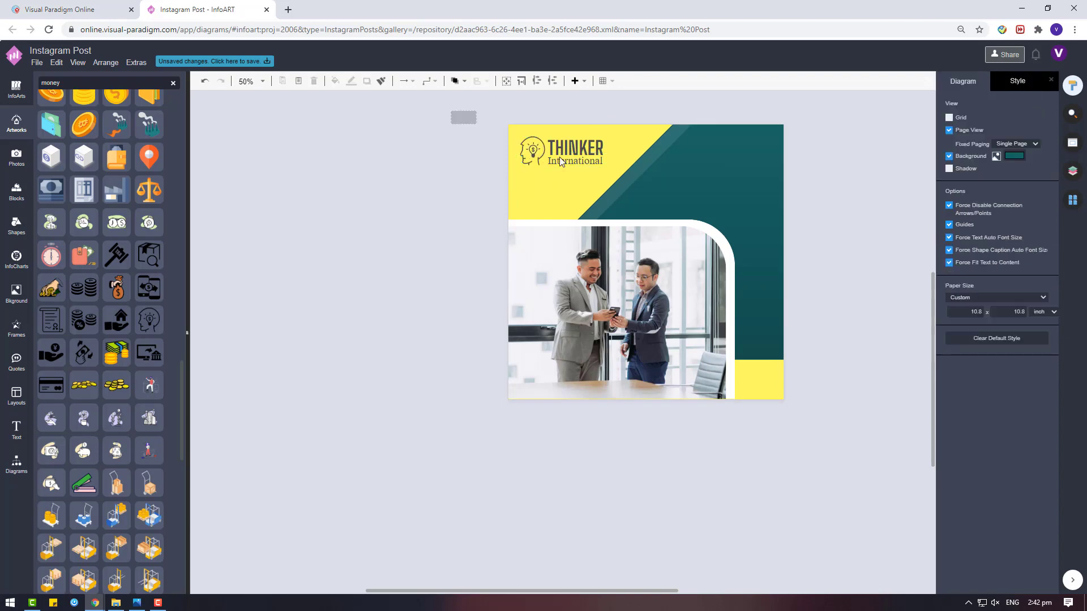
left_click_drag(461, 114, 656, 195)
left_click(816, 212)
Place a copy of the International text on the upper teal area, coloured white and right-aligned.
left_click_drag(580, 165, 747, 161)
left_click(1037, 196)
left_click(1049, 425)
left_click(982, 148)
left_click(795, 185)
Replace the white text with "JUST WATCH" and shift it slightly down and inward from the post's right edge.
double_click(747, 160)
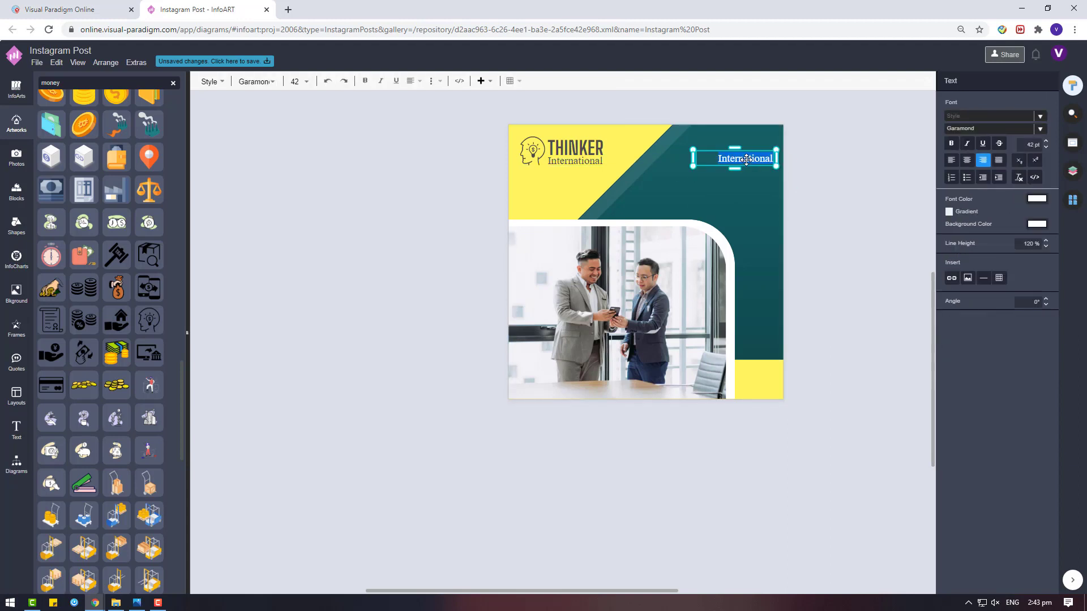
type("JUST WATCH")
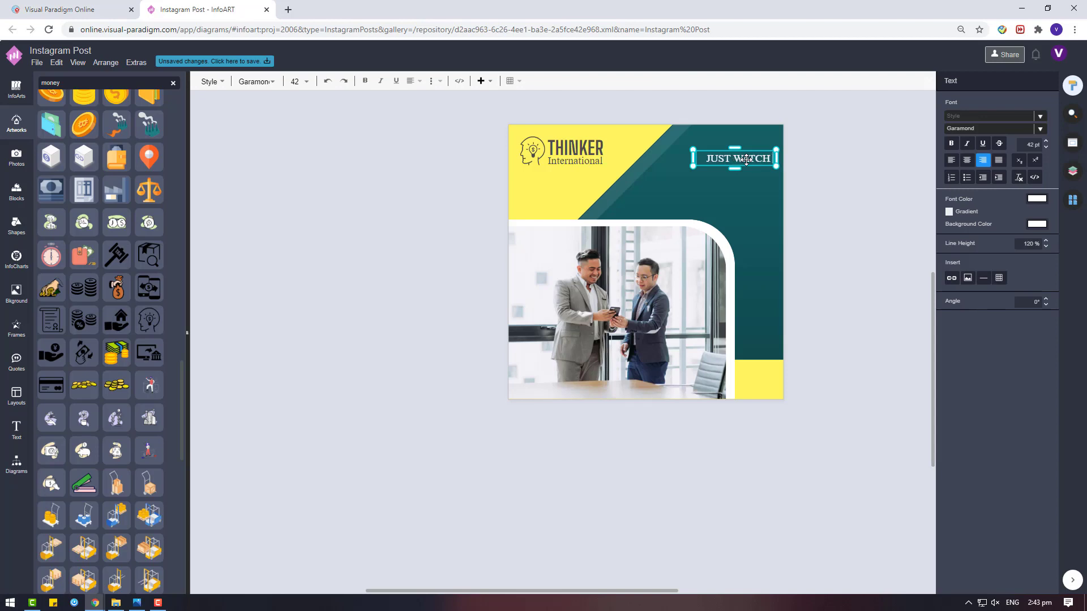
left_click(812, 178)
left_click_drag(750, 158, 742, 168)
Duplicate the JUST WATCH text and set the copy's font to Big Shoulders Text.
key("ctrl+c")
key("ctrl+v")
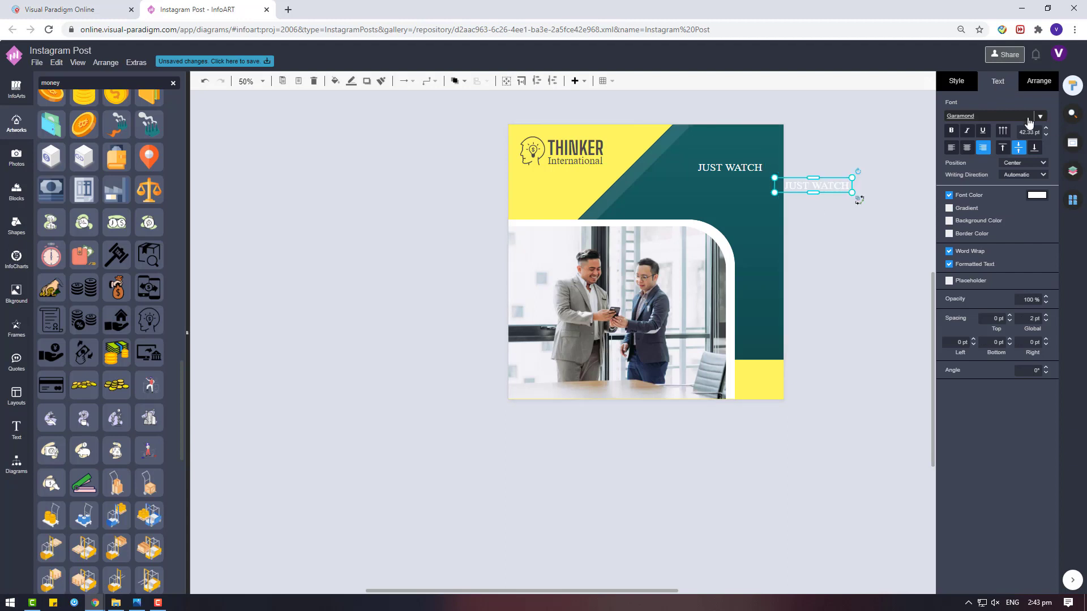
left_click(1026, 116)
left_click(916, 189)
Move the copied text lower beside the post and change its wording to "YOUR INVESTMENT".
left_click_drag(828, 185, 829, 240)
double_click(829, 240)
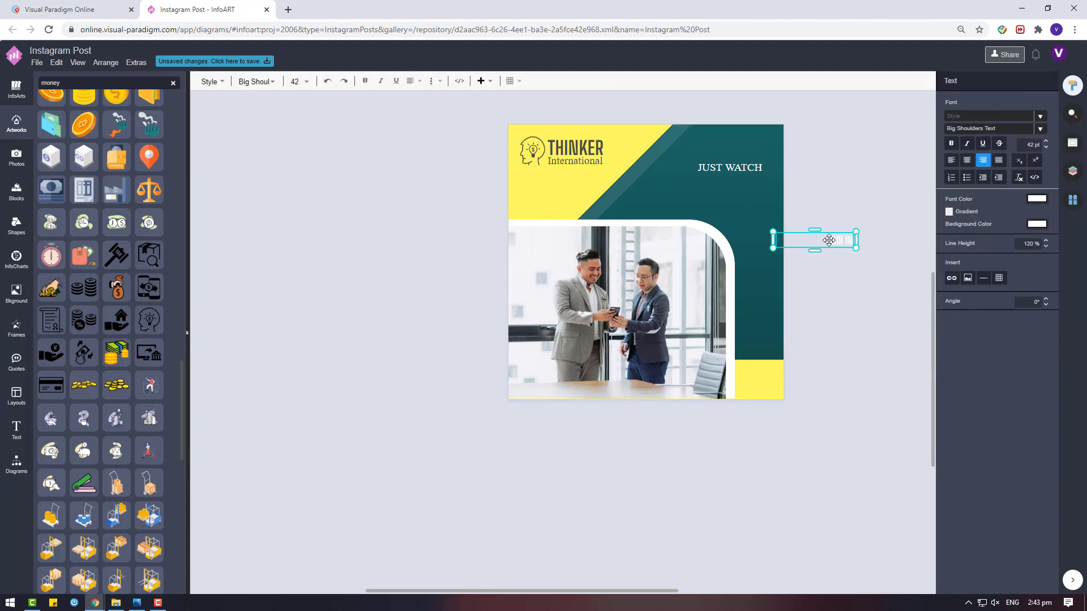
key("Escape")
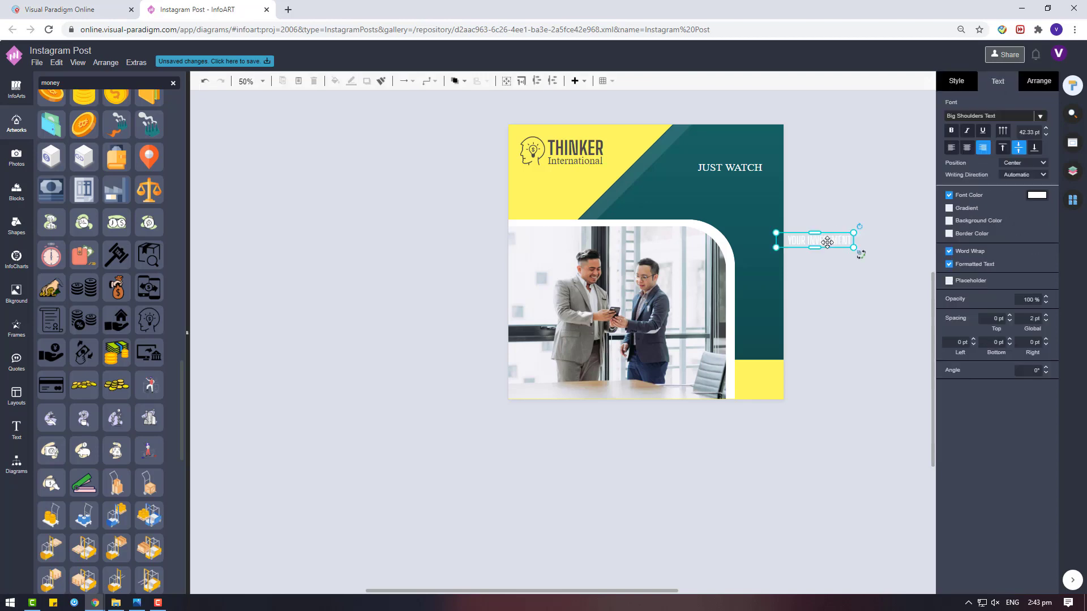
Duplicate the YOUR INVESTMENT text beside the post and change the copy's wording to "GROW".
key("ctrl+v")
double_click(874, 272)
type("GRO")
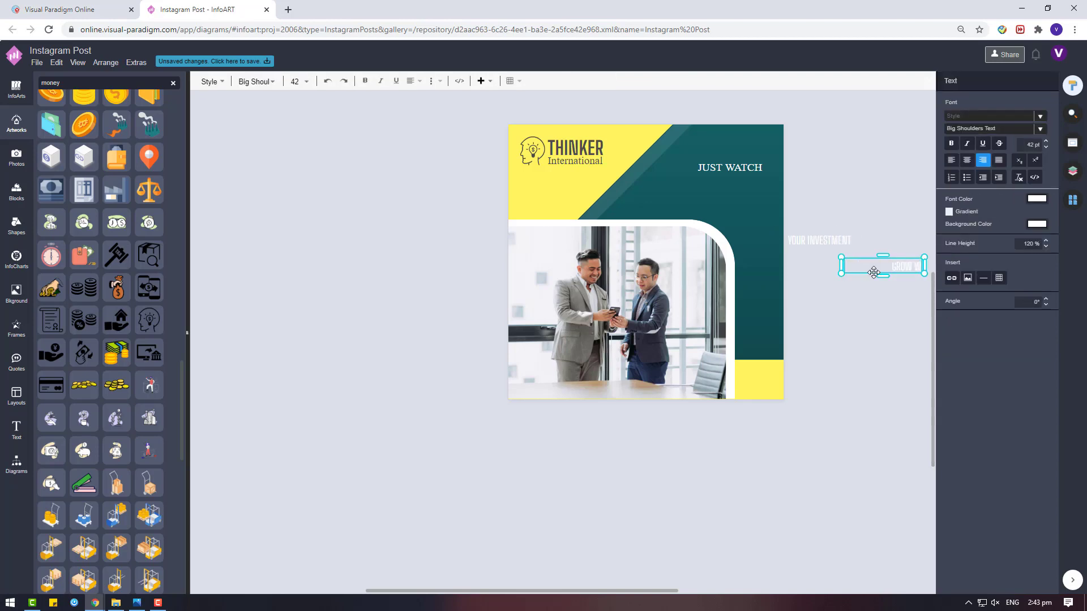
Stack YOUR INVESTMENT and GROW beneath JUST WATCH on the teal area.
left_click(857, 230)
left_click_drag(839, 241, 749, 184)
left_click_drag(909, 271, 746, 204)
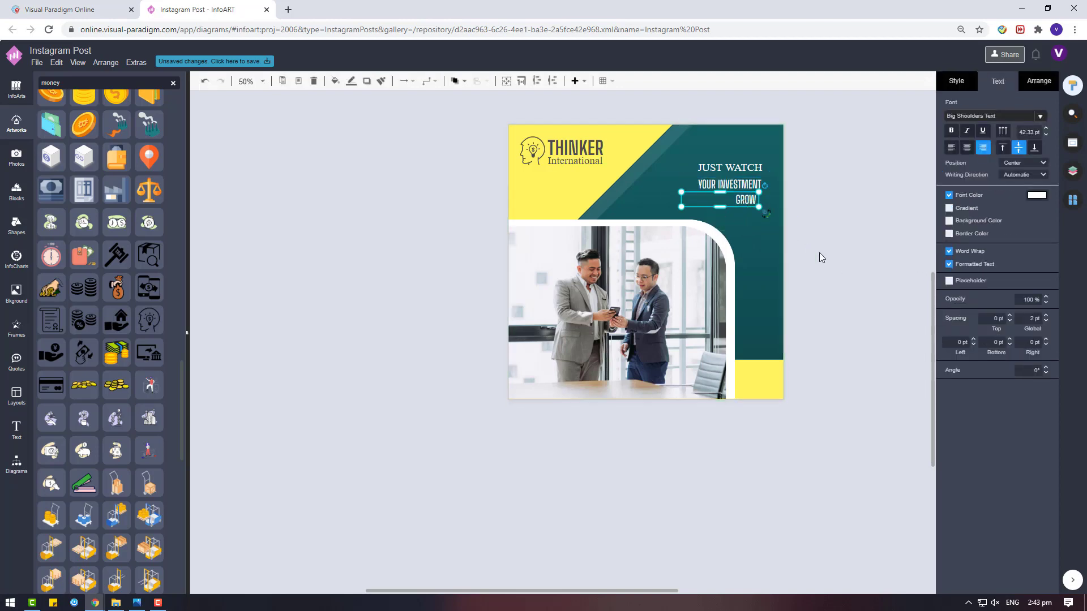
Enlarge the three headline texts together and move them to the empty canvas beside the post's right edge.
left_click_drag(819, 253, 637, 116)
left_click_drag(722, 158, 722, 146)
left_click_drag(764, 207, 781, 218)
left_click_drag(751, 168, 868, 216)
Change the font colour of the GROW text to the post's yellow.
left_click(865, 288)
left_click(866, 258)
left_click(1037, 195)
left_click(982, 295)
left_click(1051, 425)
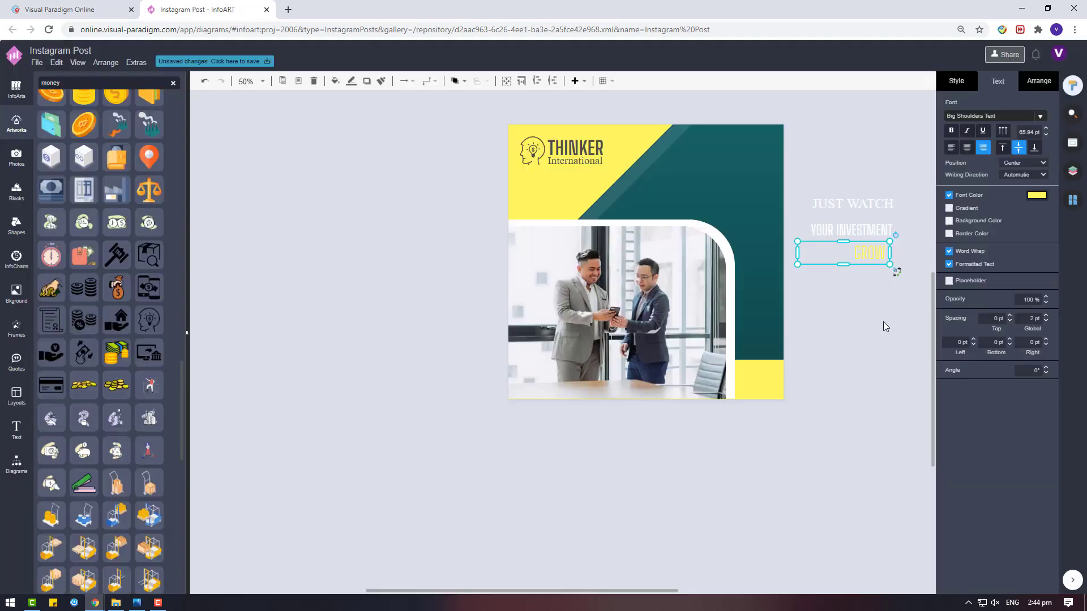
Line up the headline texts along their right edges and set the YOUR INVESTMENT font to Garamond.
left_click(887, 280)
left_click_drag(727, 115, 898, 274)
left_click(997, 81)
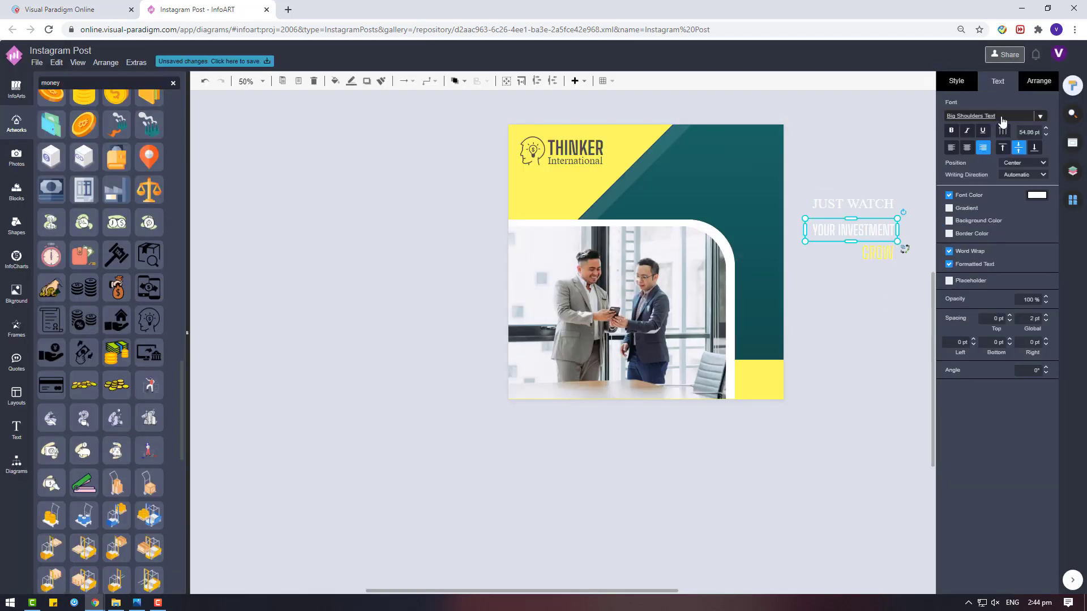
left_click(1007, 116)
left_click(905, 242)
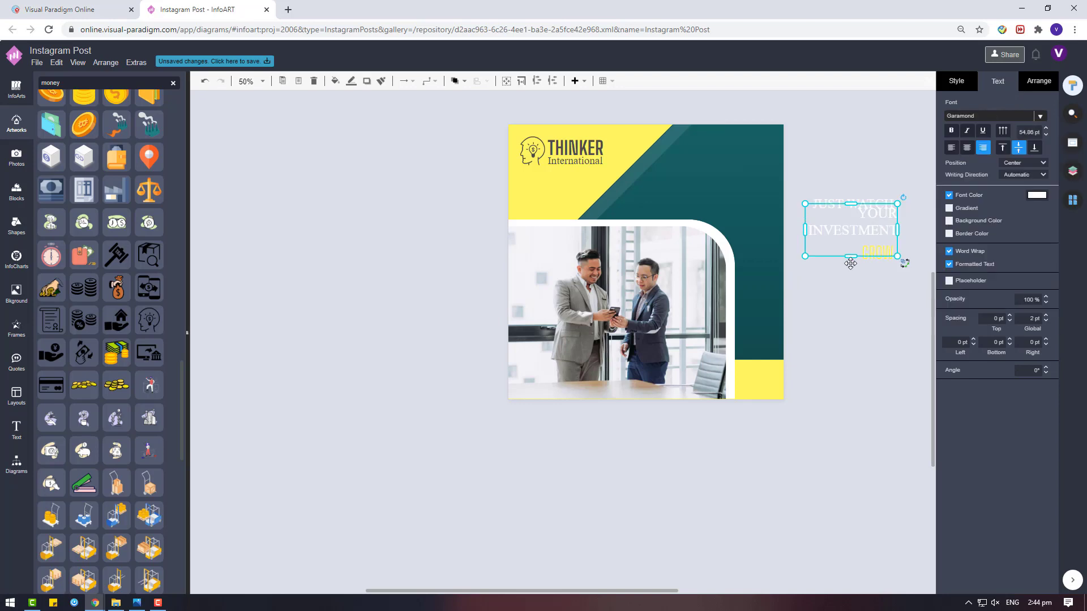
Move GROW lower and fit YOUR INVESTMENT onto a single line directly beneath JUST WATCH.
left_click(863, 199)
left_click(834, 222)
left_click_drag(851, 203, 816, 321)
left_click(860, 248)
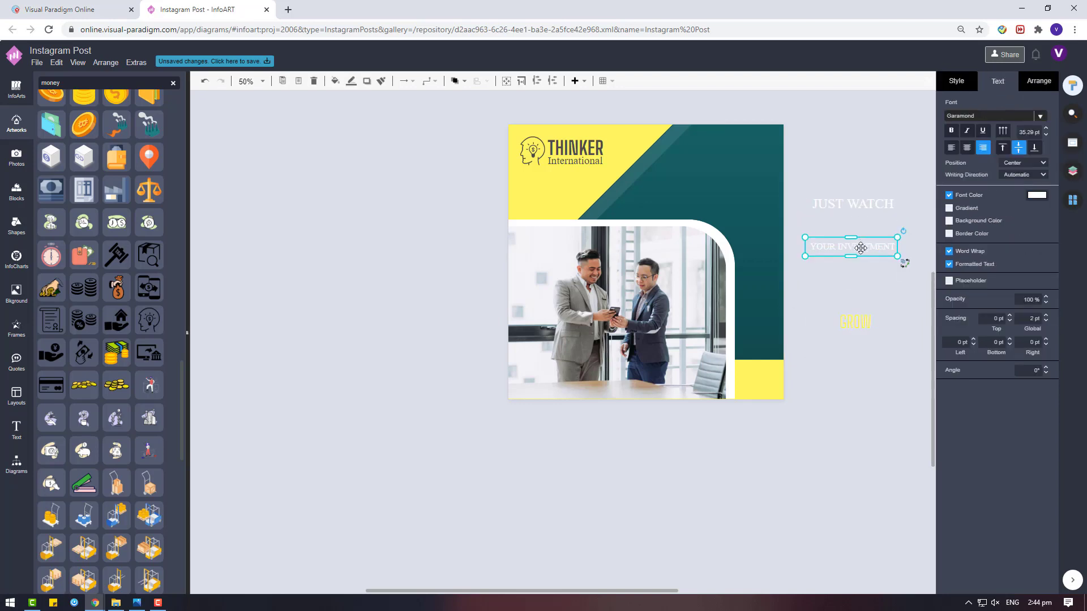
left_click_drag(860, 248, 859, 226)
left_click(864, 206)
left_click(871, 228)
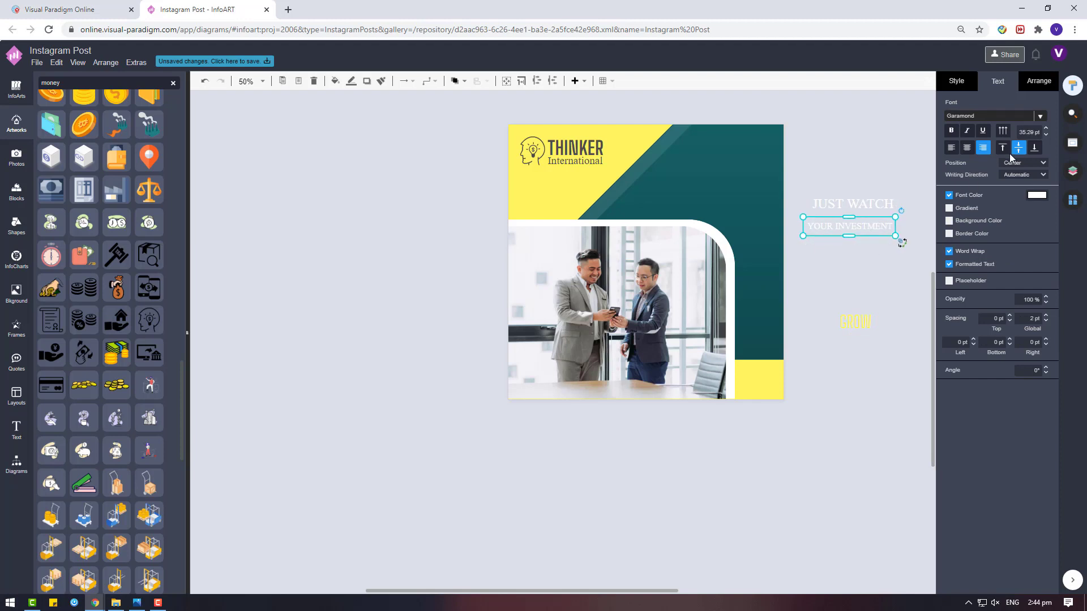
Set the headline texts to 50 pt and widen the YOUR INVESTMENT text box.
left_click_drag(773, 168, 900, 340)
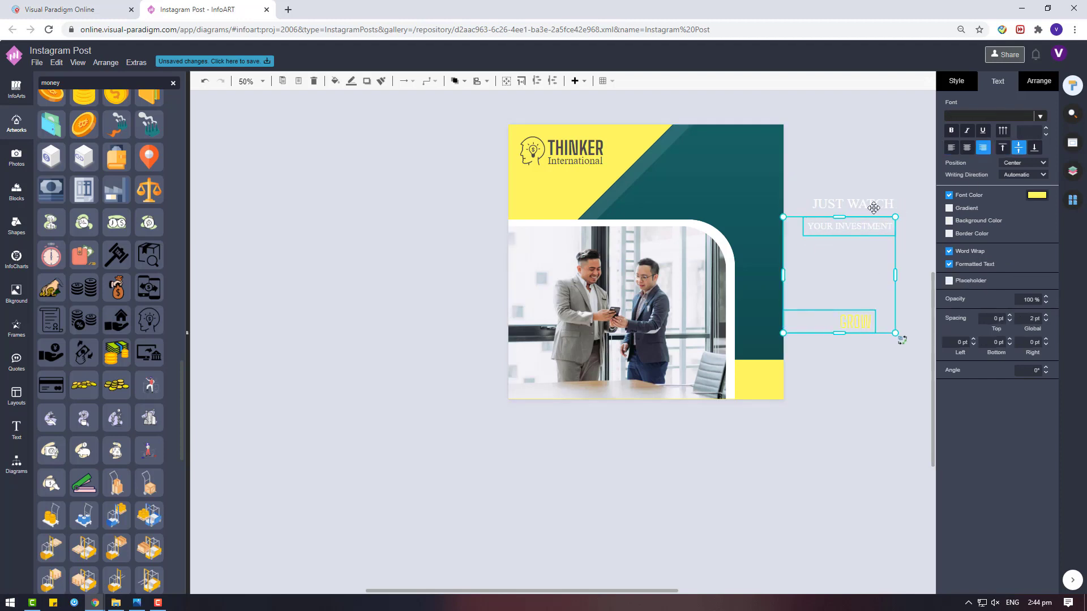
left_click(1033, 135)
type("50")
key("Return")
left_click(854, 275)
left_click(868, 230)
left_click_drag(803, 226, 766, 234)
Place JUST WATCH and YOUR INVESTMENT as two closely stacked, right-aligned lines on the teal area.
left_click(854, 202, "shift")
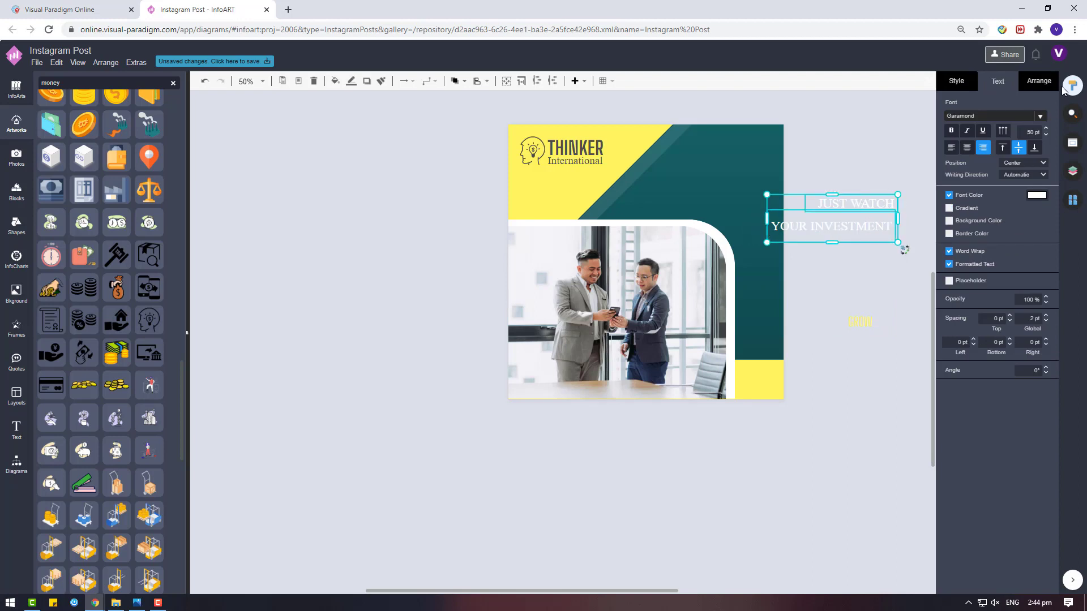
left_click(972, 133)
left_click_drag(880, 210, 761, 176)
Enlarge the yellow GROW text and place it right-aligned beneath YOUR INVESTMENT on the teal area.
left_click_drag(890, 296, 778, 394)
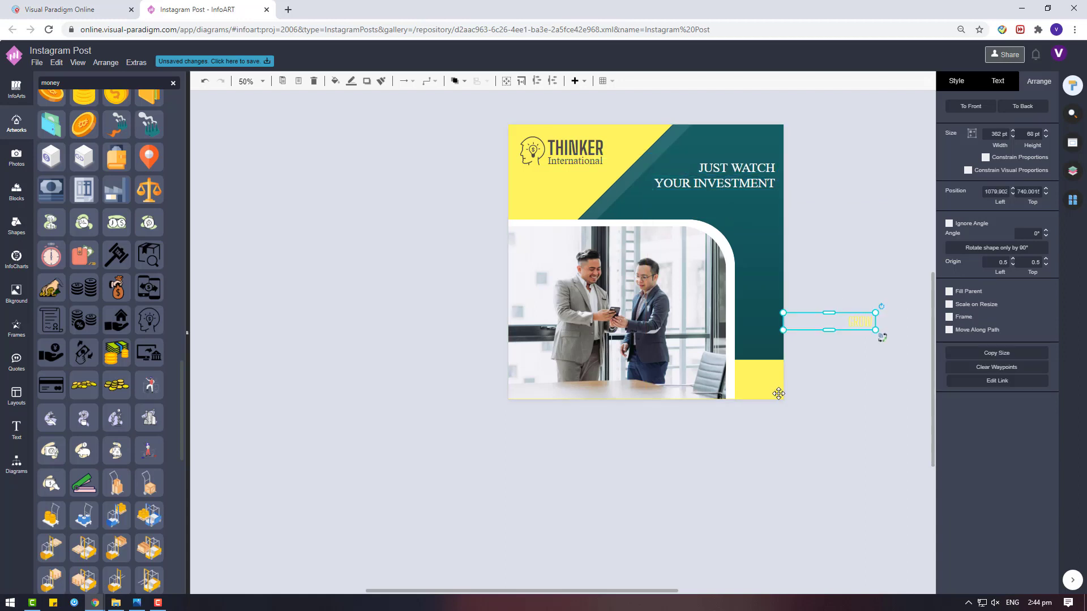
left_click_drag(783, 330, 670, 477)
left_click_drag(670, 332, 811, 332)
left_click_drag(836, 334, 764, 208)
left_click(997, 81)
left_click(846, 228)
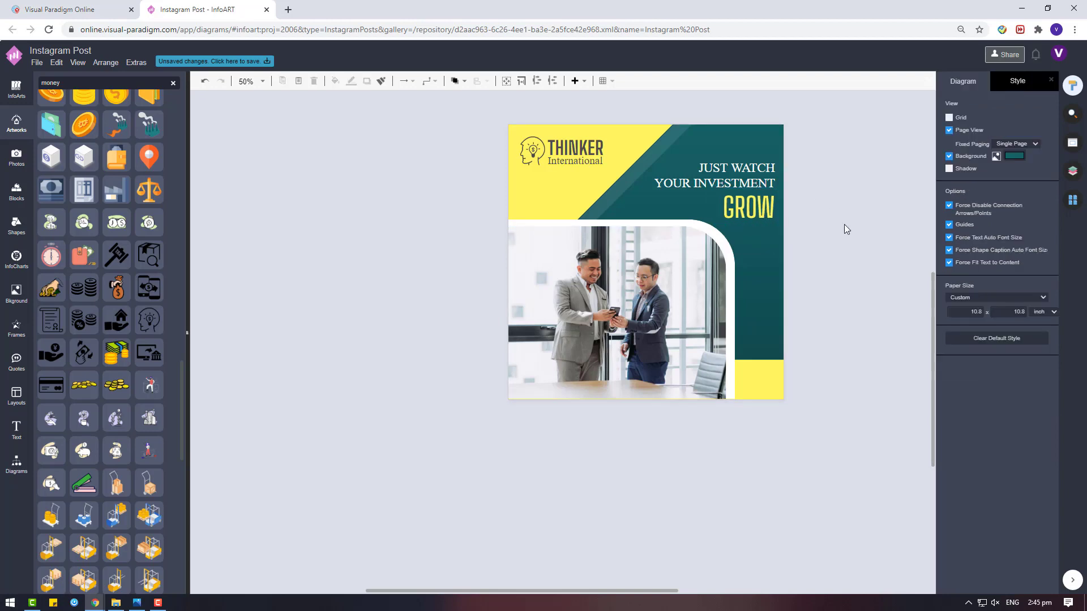
left_click(574, 332)
left_click(506, 337)
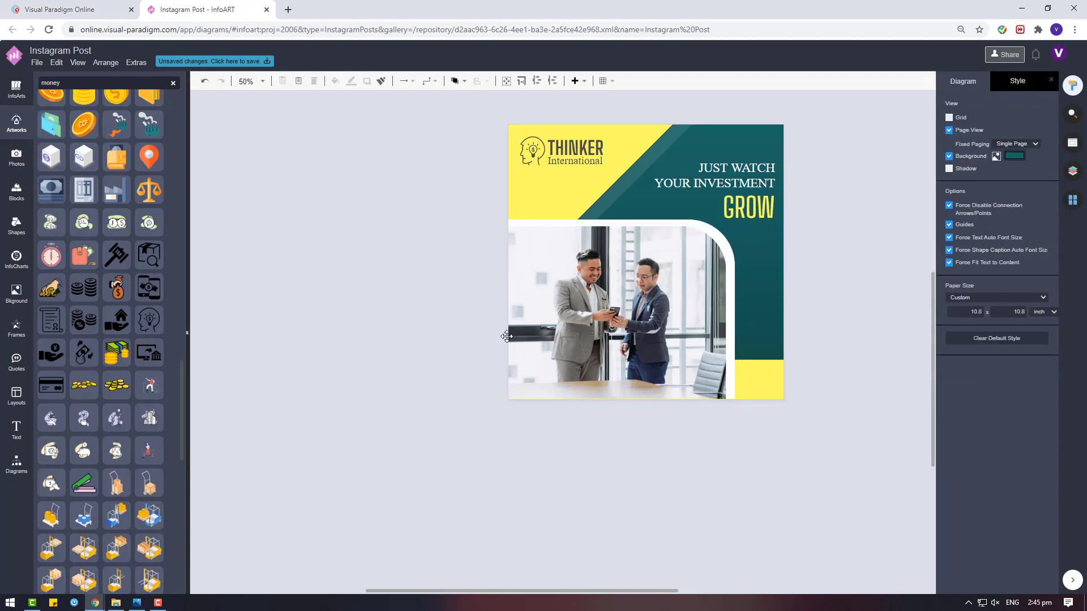
left_click(776, 378)
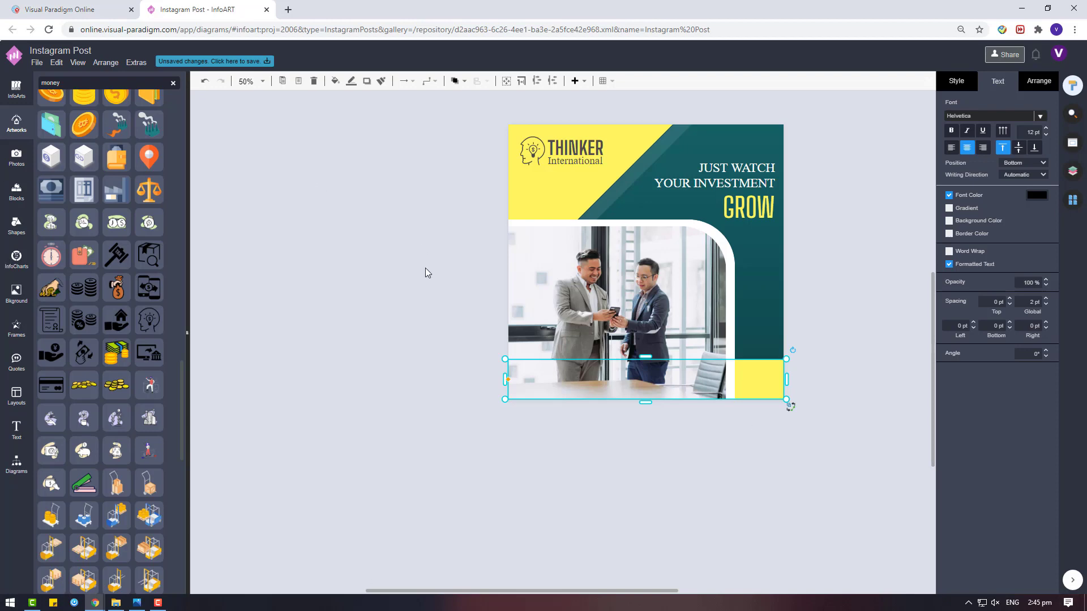
Add a long, thin rounded rectangle from the General diagram shapes near the post's lower-left corner.
left_click(16, 472)
scroll(102, 396, "down", 3)
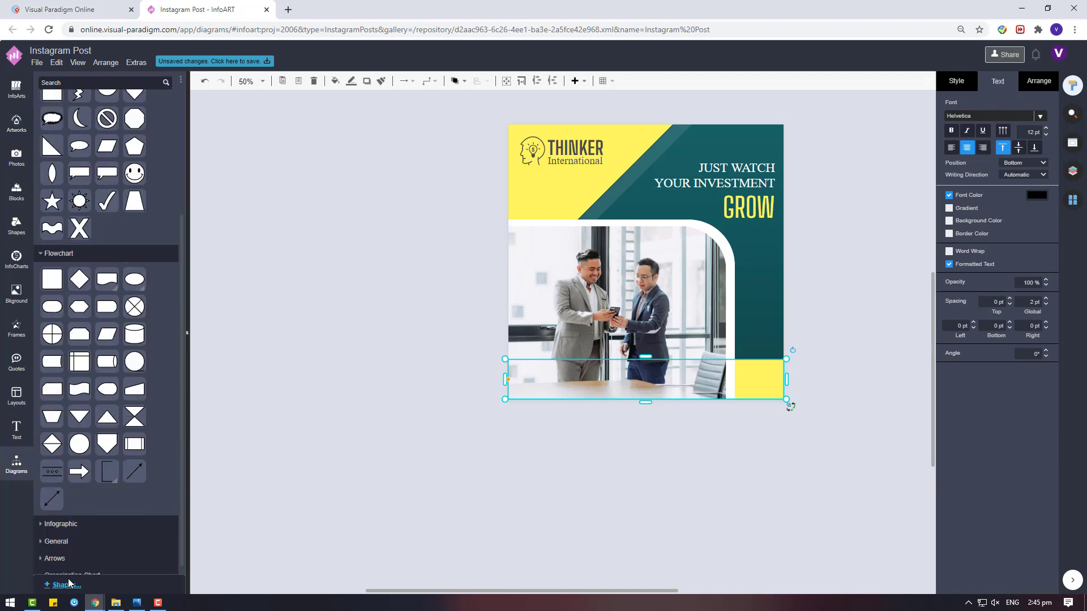
left_click(62, 585)
left_click(655, 398)
left_click_drag(50, 306, 535, 344)
key("Delete")
left_click(78, 543)
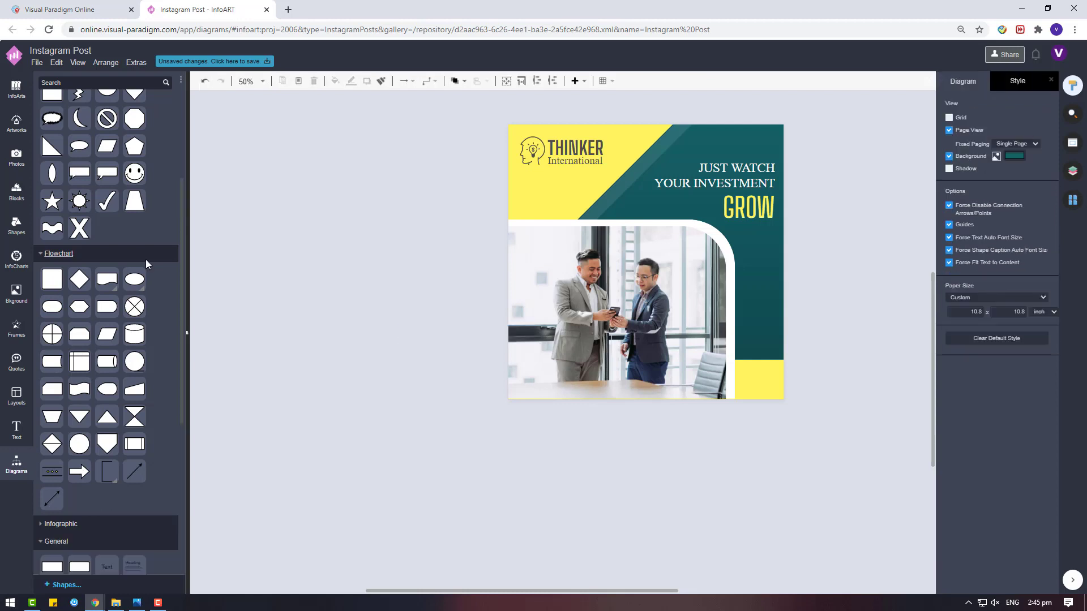
left_click_drag(310, 409, 515, 397)
Remove the rounded bar's gradient and outline and stand it vertically beside the post's right edge.
left_click(956, 86)
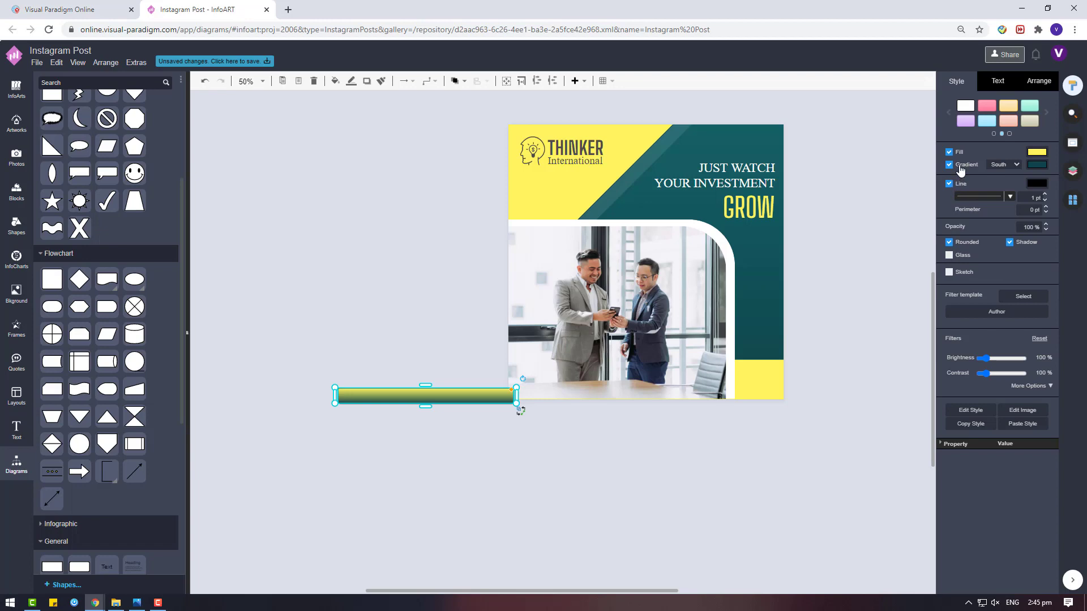
left_click(949, 164)
left_click(961, 168)
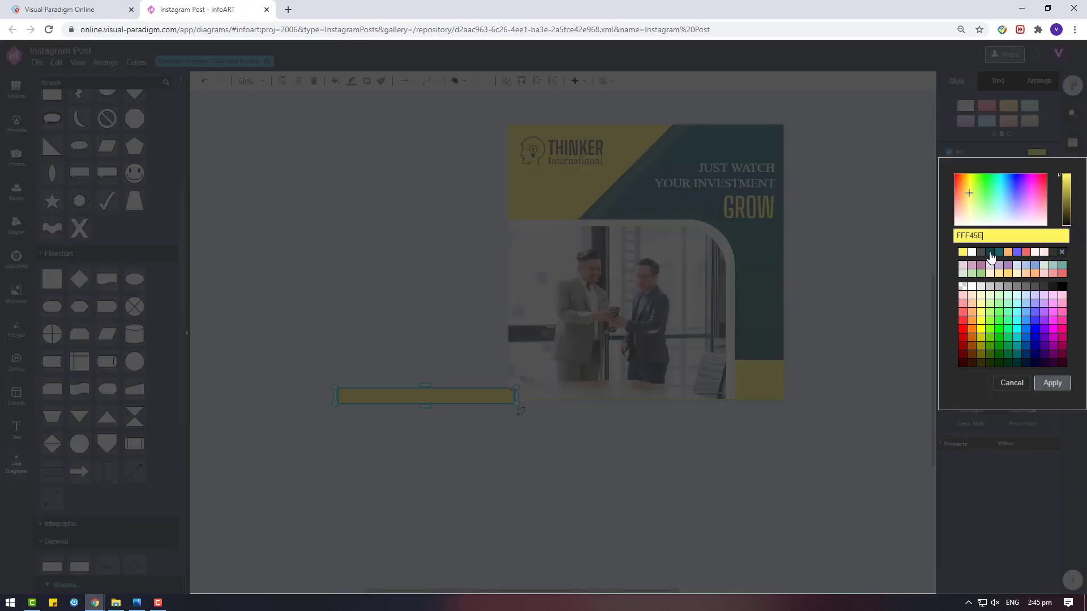
left_click(1007, 383)
left_click_drag(474, 398, 809, 229)
left_click(827, 344)
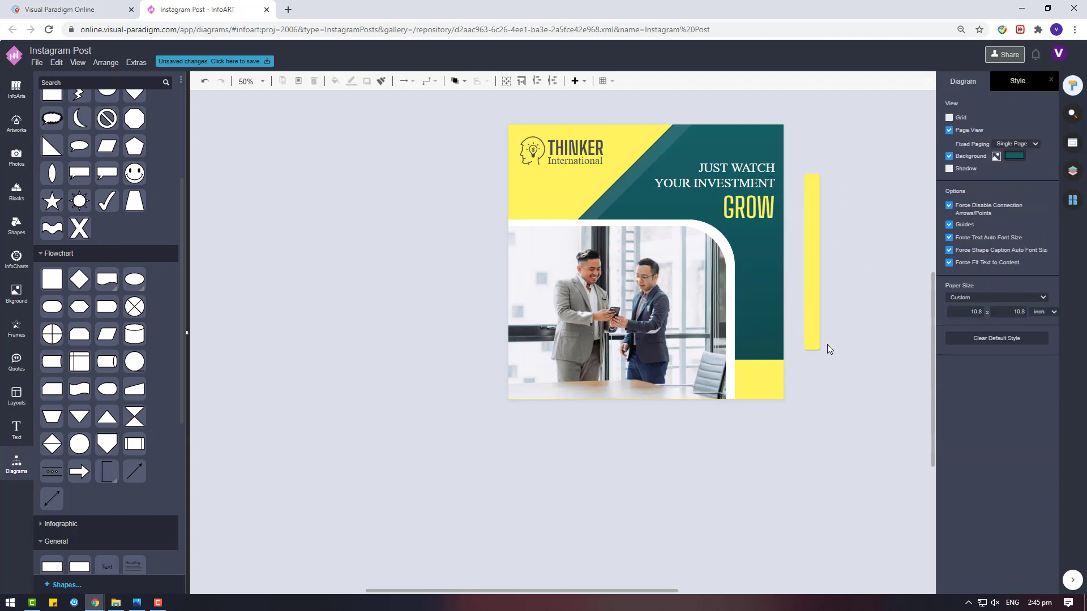
Widen and shorten the yellow bar, fully round its ends, and place it on the teal strip below GROW.
left_click(818, 264)
left_click_drag(819, 262, 840, 261)
left_click_drag(823, 174, 850, 241)
scroll(813, 205, "up", 4)
left_click(856, 232)
left_click(846, 240)
left_click_drag(824, 299, 722, 299)
left_click(782, 315)
scroll(782, 314, "down", 3)
scroll(782, 314, "up", 4)
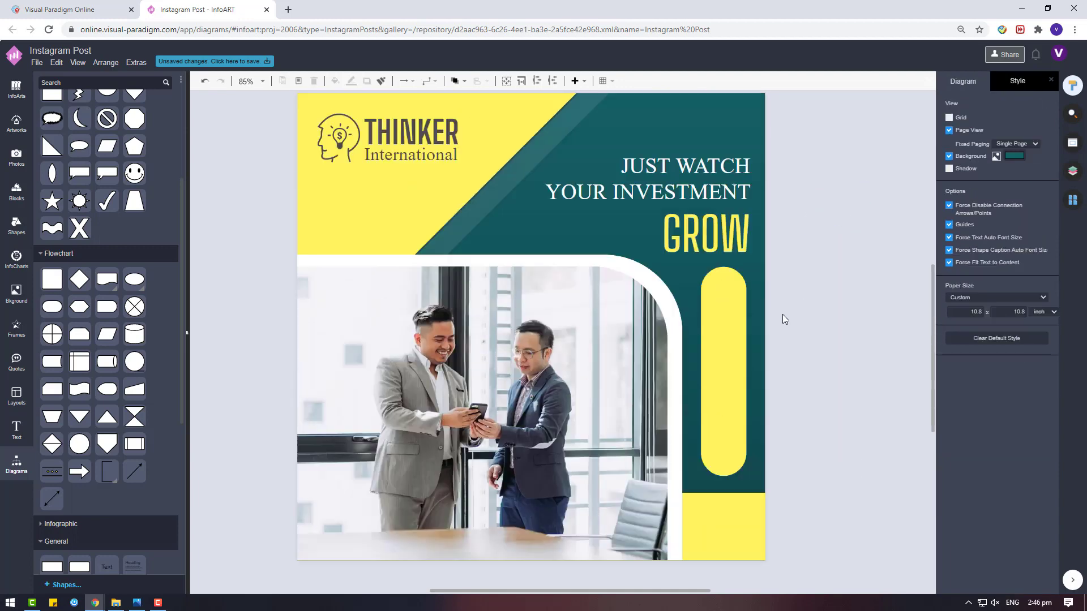
scroll(789, 287, "down", 2)
scroll(789, 288, "up", 2)
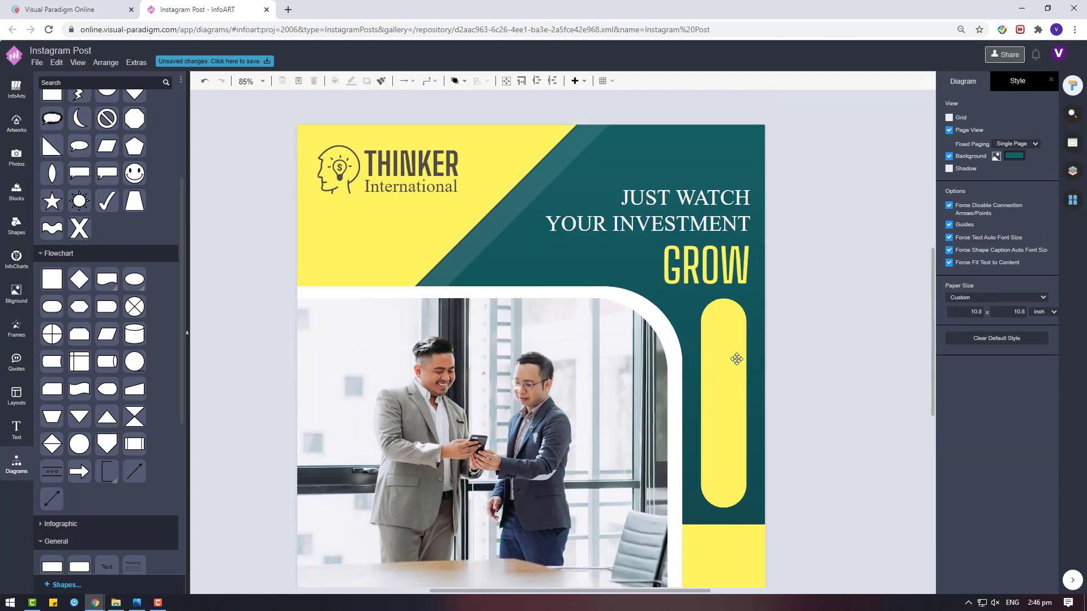
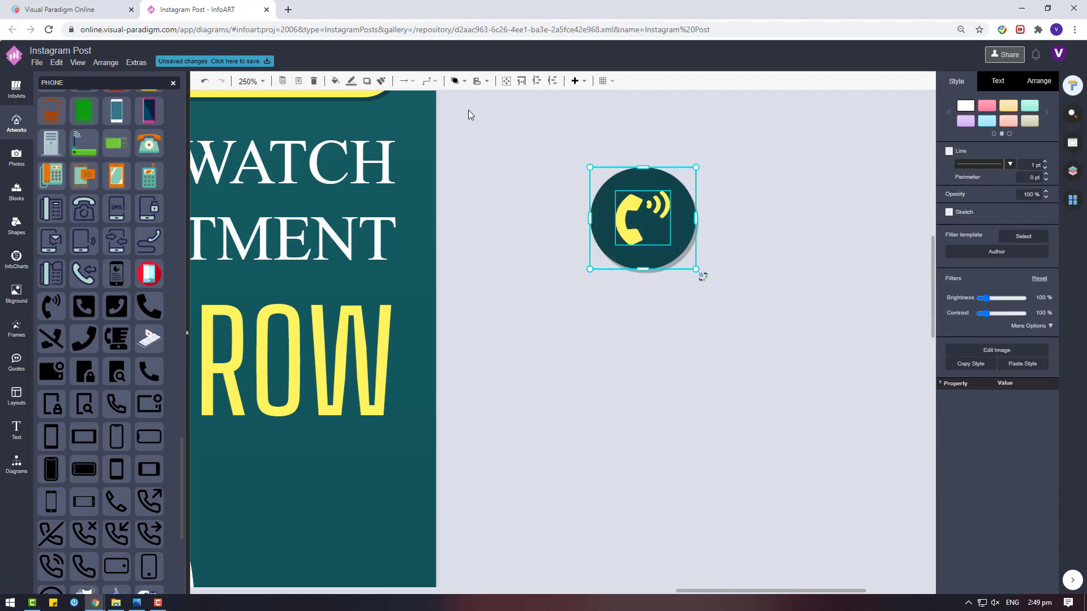
Group the yellow phone icon with its dark circle and place the badge where the teal strip meets the yellow block.
key("ctrl+g")
scroll(551, 241, "down", 4)
scroll(598, 170, "down", 2)
left_click_drag(599, 130, 439, 317)
scroll(583, 240, "down", 5)
left_click(674, 345)
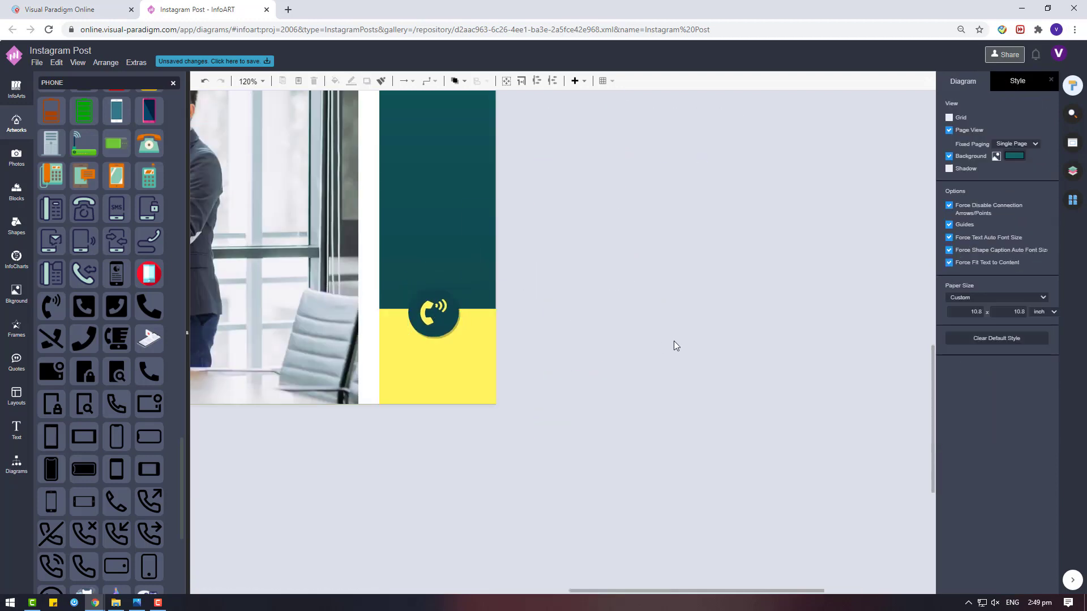
Move the phone badge to the empty canvas beside the post and ungroup its icon and circle.
scroll(527, 400, "down", 7)
scroll(491, 381, "up", 7)
scroll(559, 446, "down", 4)
left_click(567, 445)
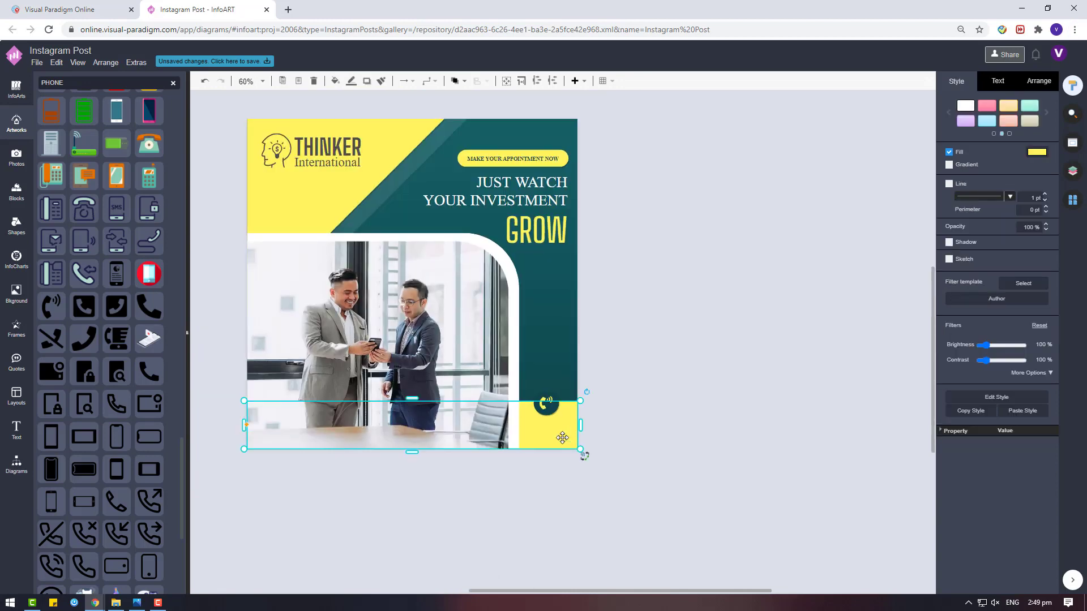
left_click(613, 428)
left_click_drag(549, 406, 741, 383)
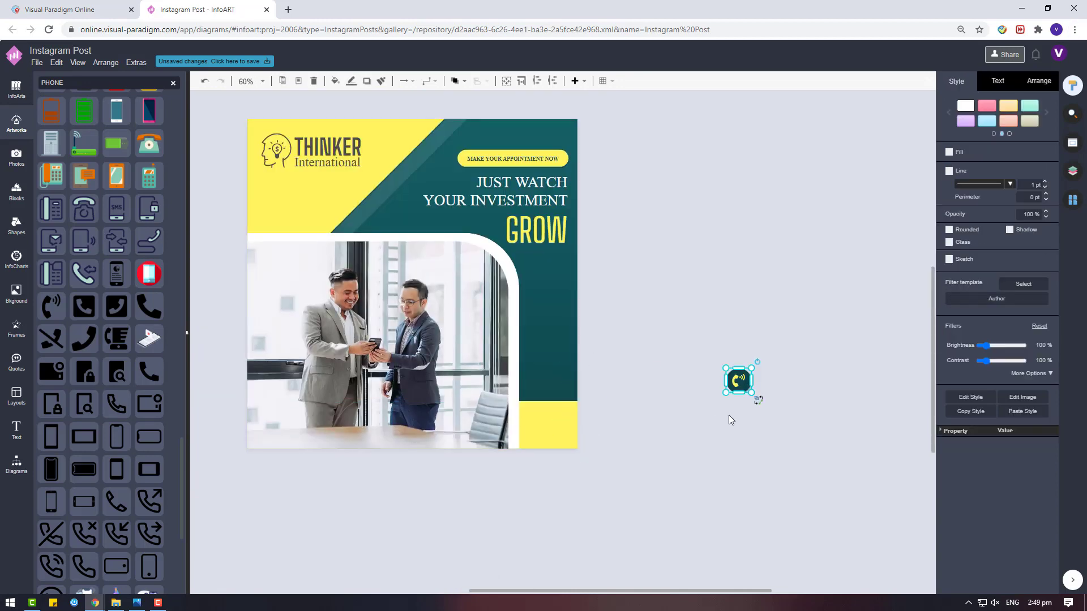
left_click(729, 415)
double_click(744, 386)
left_click(744, 391)
right_click(738, 379)
left_click(763, 389)
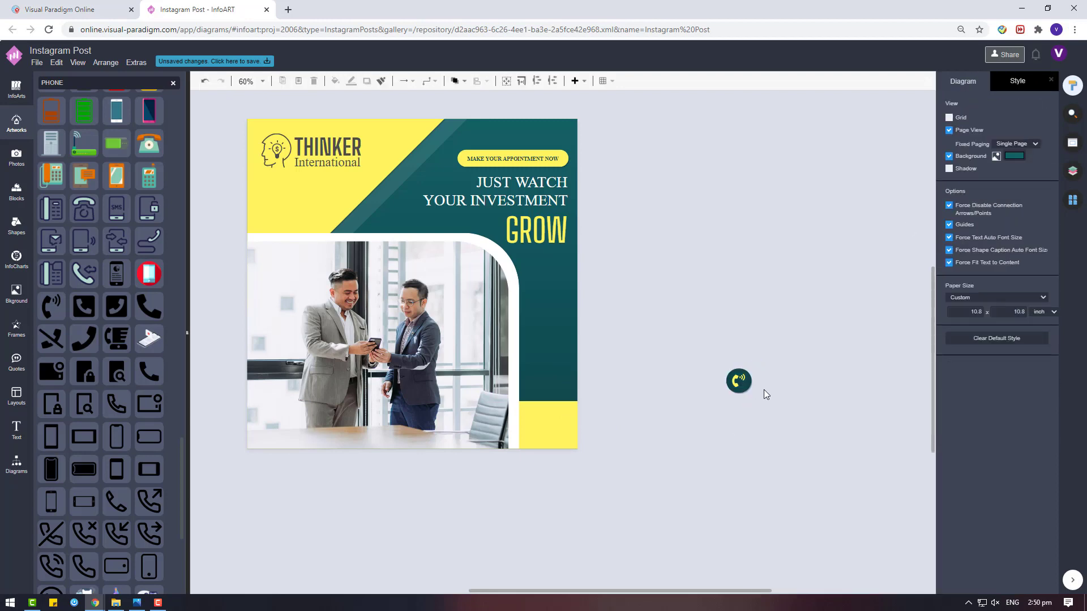
Enlarge the badge's circle and set its fill colour to 176D73.
left_click(737, 376)
left_click(1037, 151)
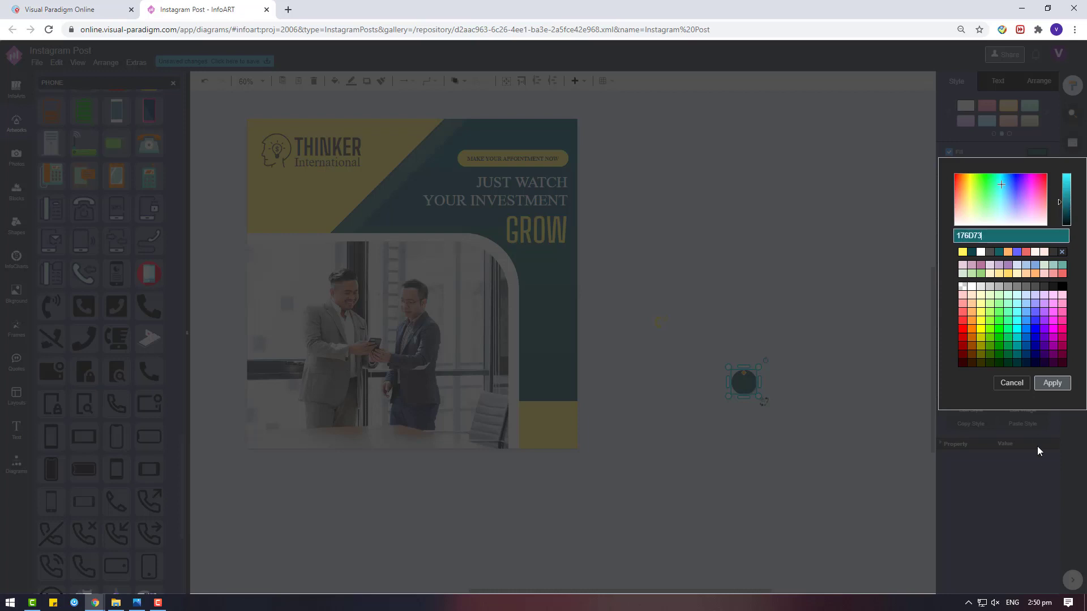
left_click(1050, 381)
Put the phone icon back on the circle and place the badge over the border between teal strip and yellow block.
mouse_move(661, 322)
left_mouse_down()
mouse_move(744, 381)
mouse_move(665, 333)
left_mouse_up()
left_click(726, 447)
left_click_drag(744, 382, 550, 401)
left_click(623, 370)
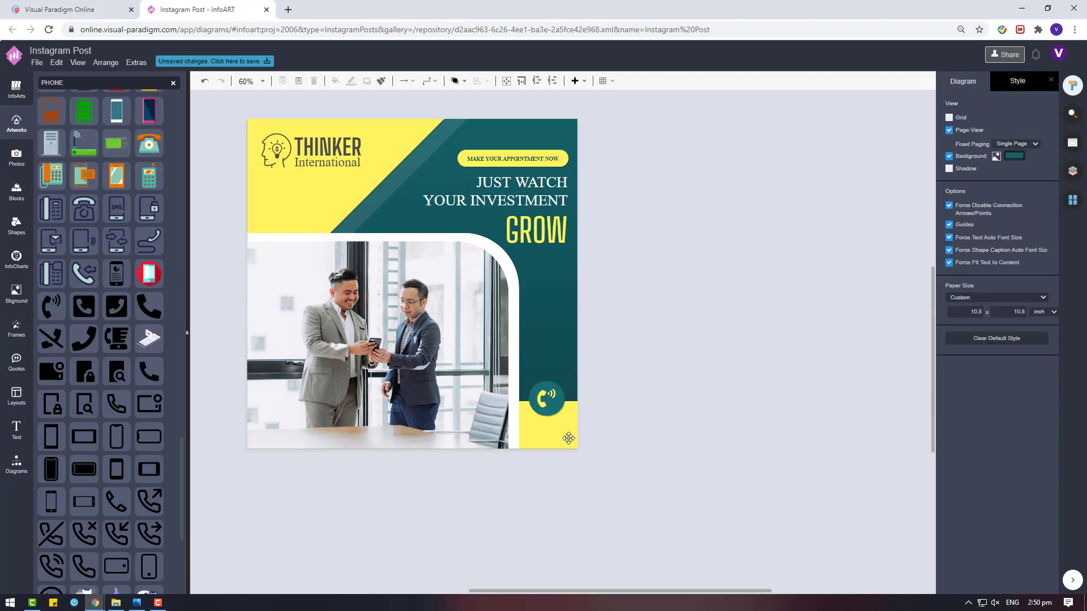
Place a copy of the large yellow triangle beside the post and flip it vertically and horizontally.
left_click(568, 438)
left_click_drag(423, 134, 801, 363)
left_click(1039, 81)
left_click(1037, 307)
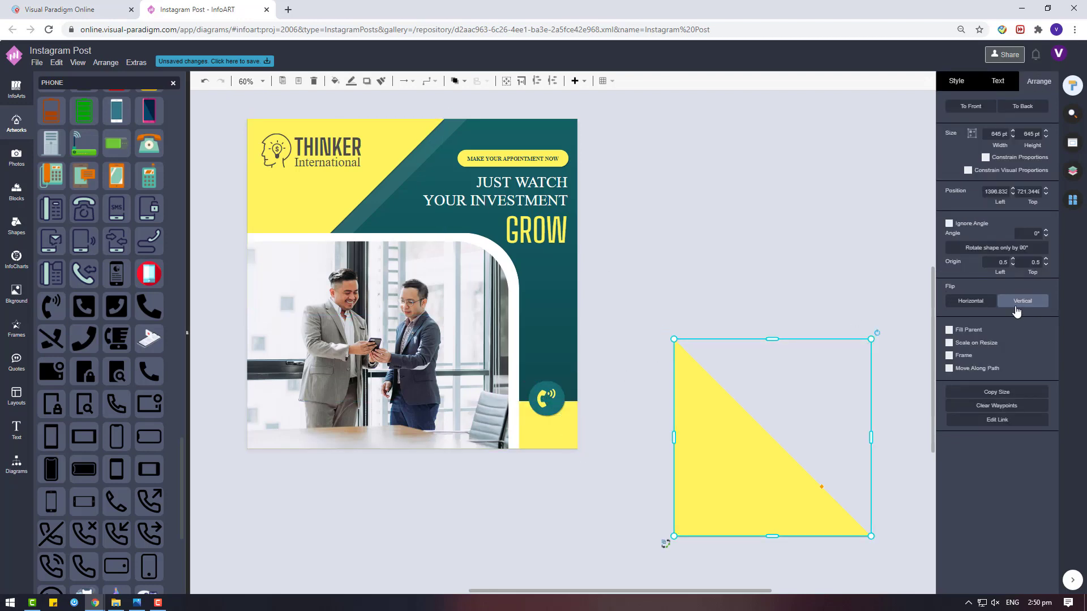
left_click(1017, 303)
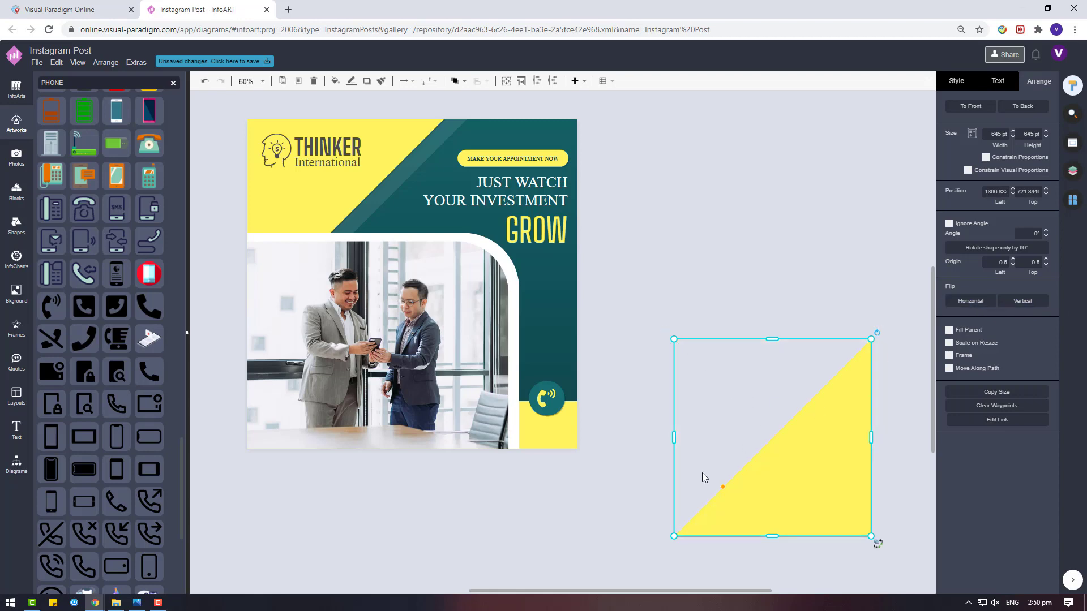
Reshape the triangle copy into a four-sided shape with one slanted edge, mirror it horizontally and rotate it to -90°.
left_click_drag(724, 489, 718, 394)
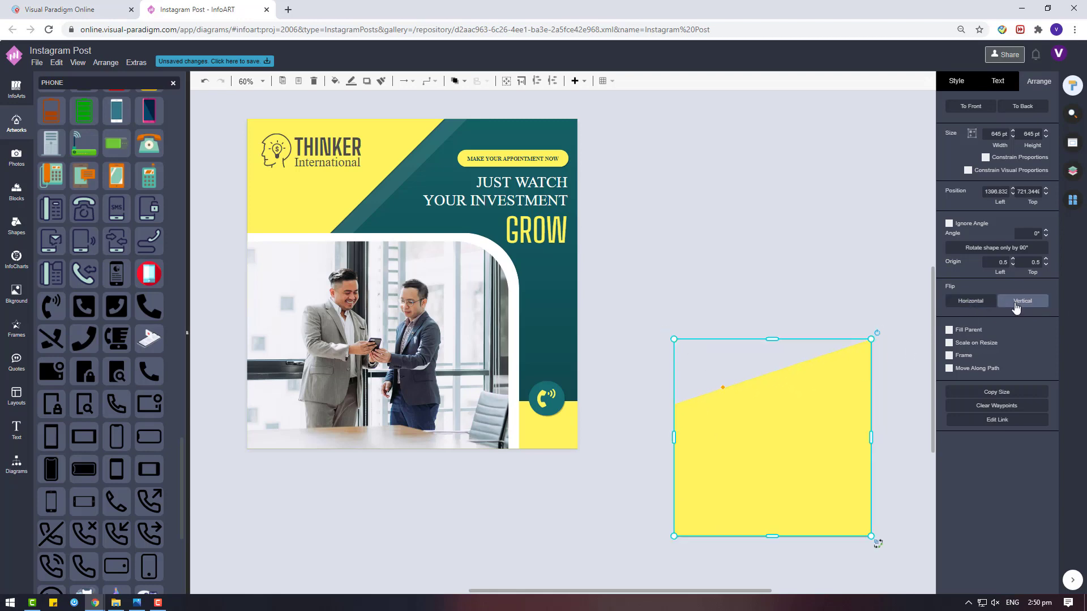
left_click(1016, 305)
left_click(984, 303)
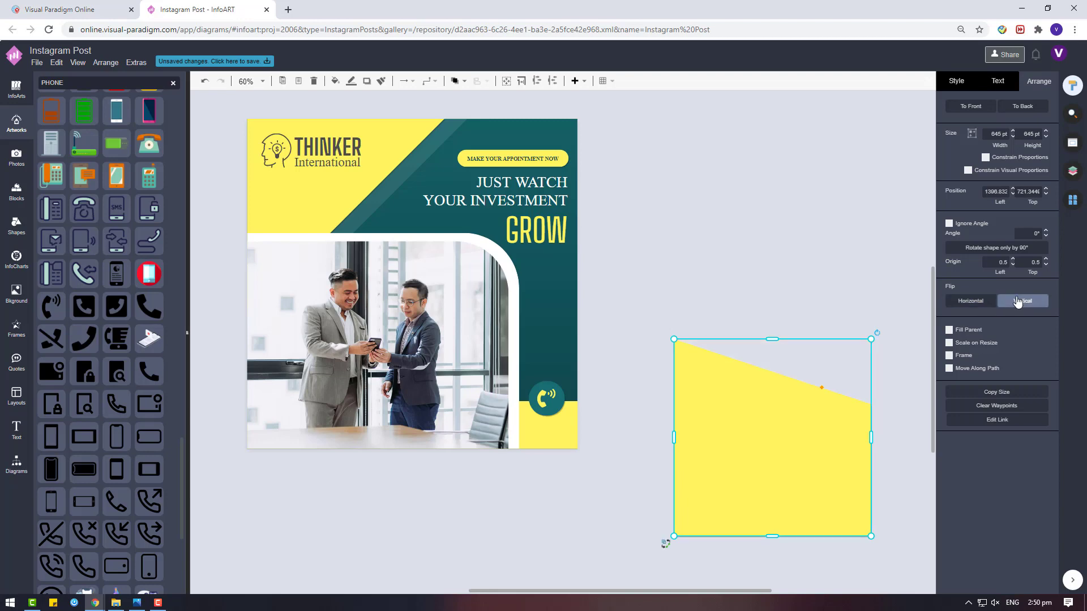
left_click_drag(878, 332, 696, 339)
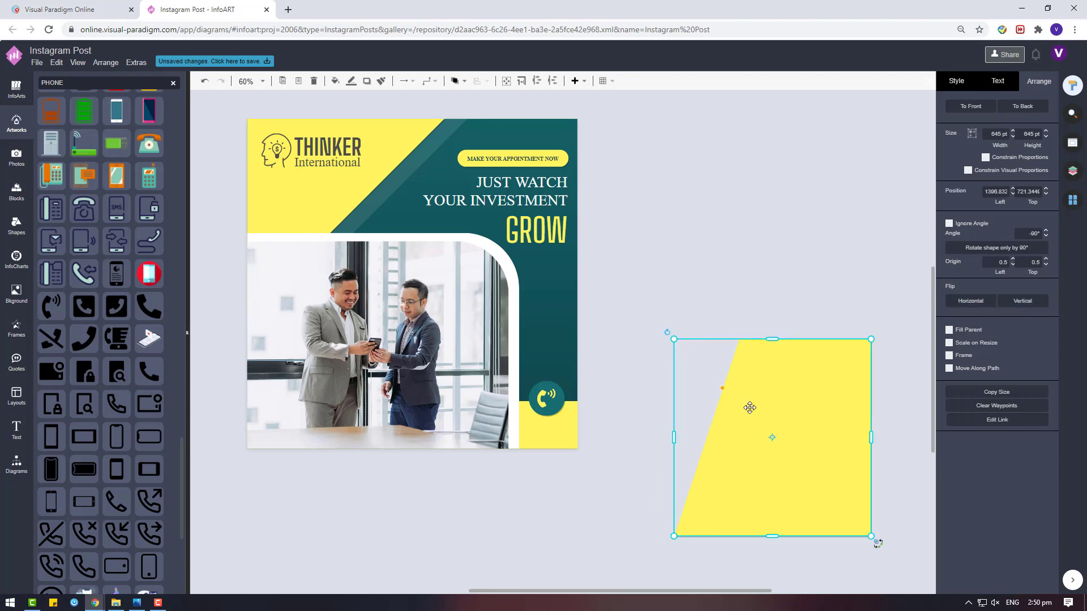
Move the phone badge and the wide yellow band off the post onto the empty canvas.
right_click(749, 408)
mouse_move(786, 513)
left_click(945, 514)
left_click_drag(549, 404, 704, 329)
left_click_drag(556, 422, 868, 218)
Turn off the slanted yellow shape's shadow and fit it into the post's lower-right corner as a low band.
left_click(661, 458)
left_click(956, 80)
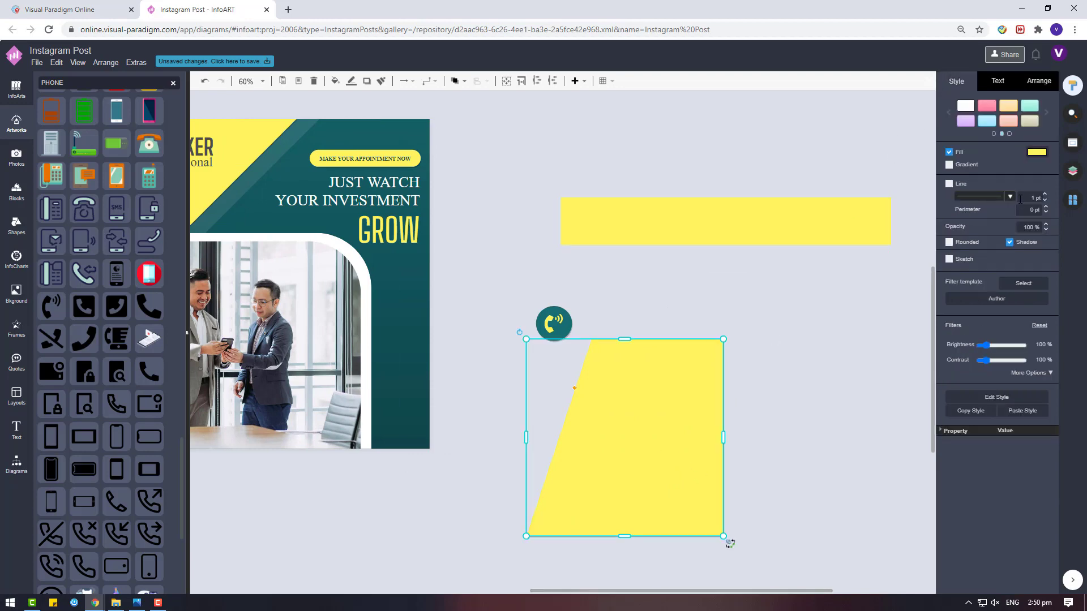
scroll(721, 568, "left", 3)
left_click_drag(728, 492, 462, 393)
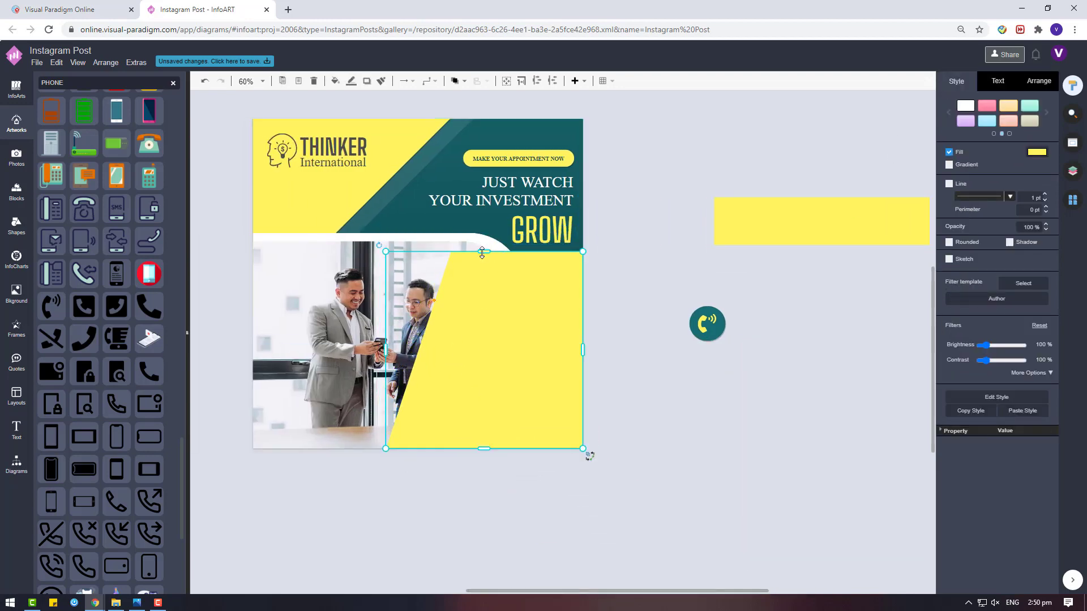
left_click_drag(482, 251, 482, 407)
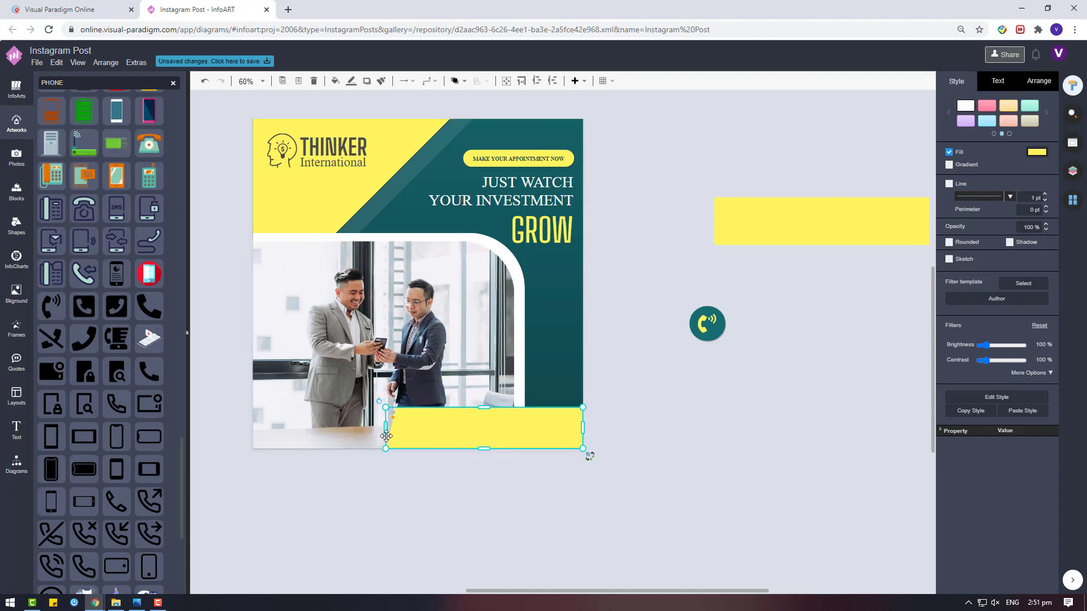
Extend the slanted yellow band further left along the post's bottom and lower its top edge to make it thinner.
left_click_drag(386, 435, 369, 429)
key("ctrl+z")
left_click(568, 436)
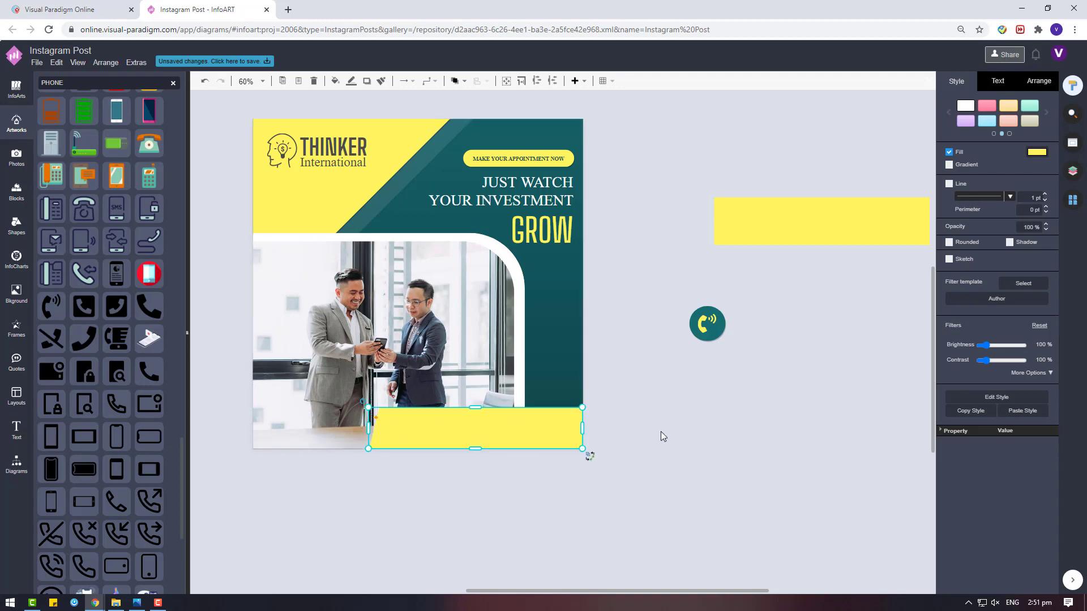
left_click(660, 433)
left_click(492, 422)
left_click_drag(474, 407, 473, 415)
Move the phone badge onto the right end of the yellow band's top edge and delete the spare yellow rectangle.
left_click_drag(707, 323, 552, 409)
left_click(681, 397)
left_click(803, 230)
key("Delete")
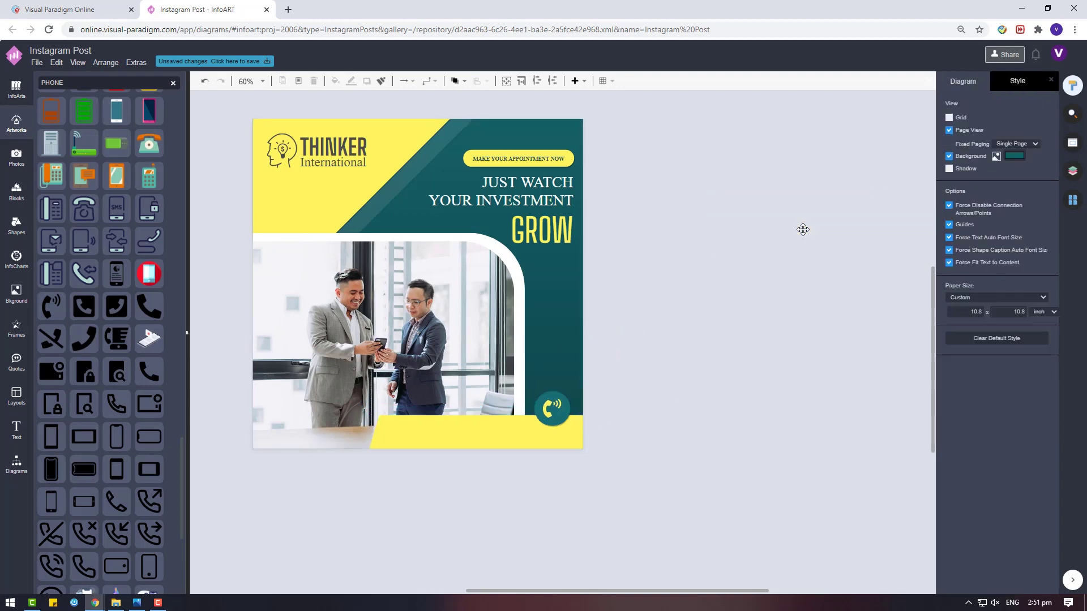
Increase the slant of the lower yellow band's left end.
left_click(385, 426)
left_click_drag(377, 425, 385, 432)
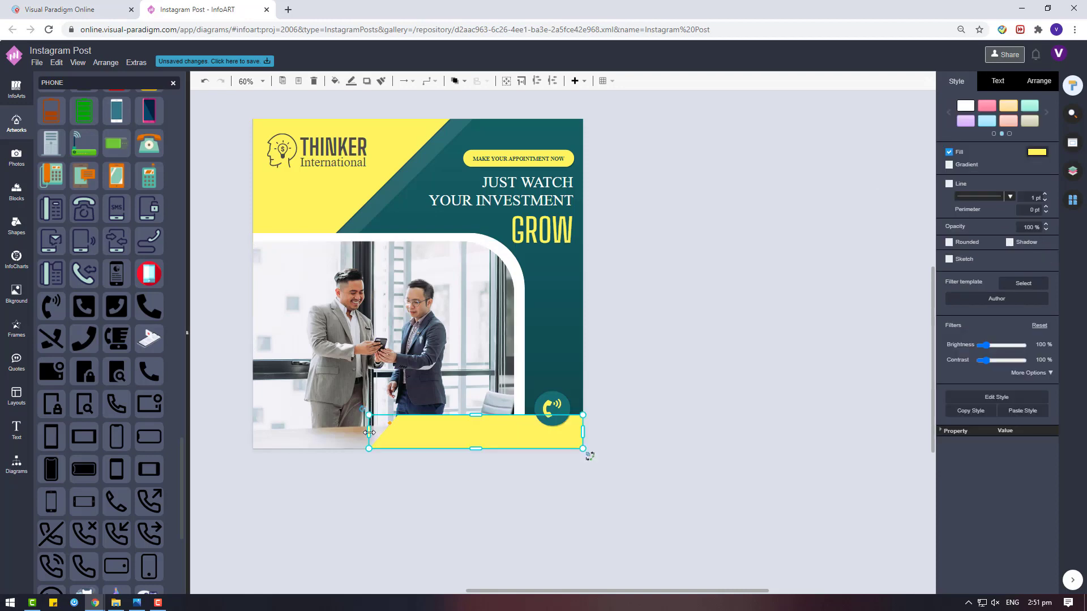
left_click(514, 508)
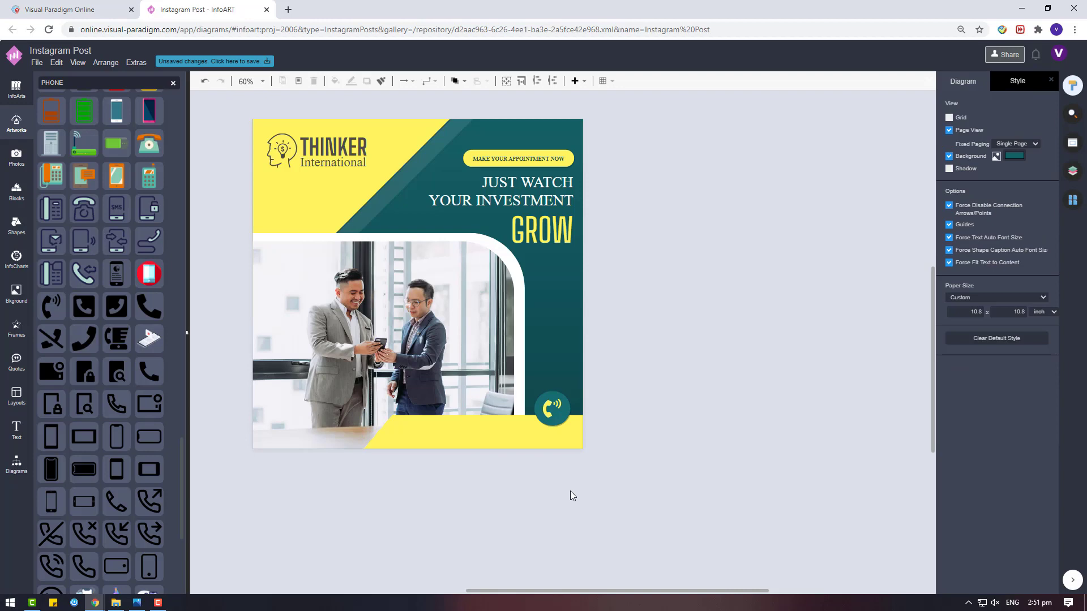
Duplicate the white investment headline text beside the post, reword the copy as "Call Us" and left-align it.
left_click(535, 228)
left_click(326, 150)
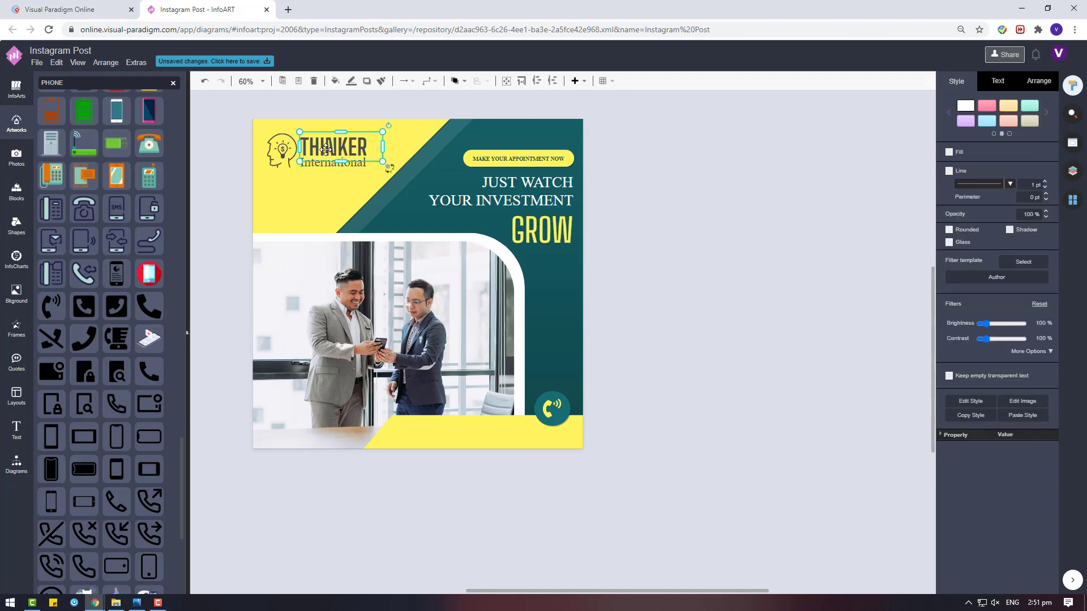
left_click(529, 190)
left_click(528, 207)
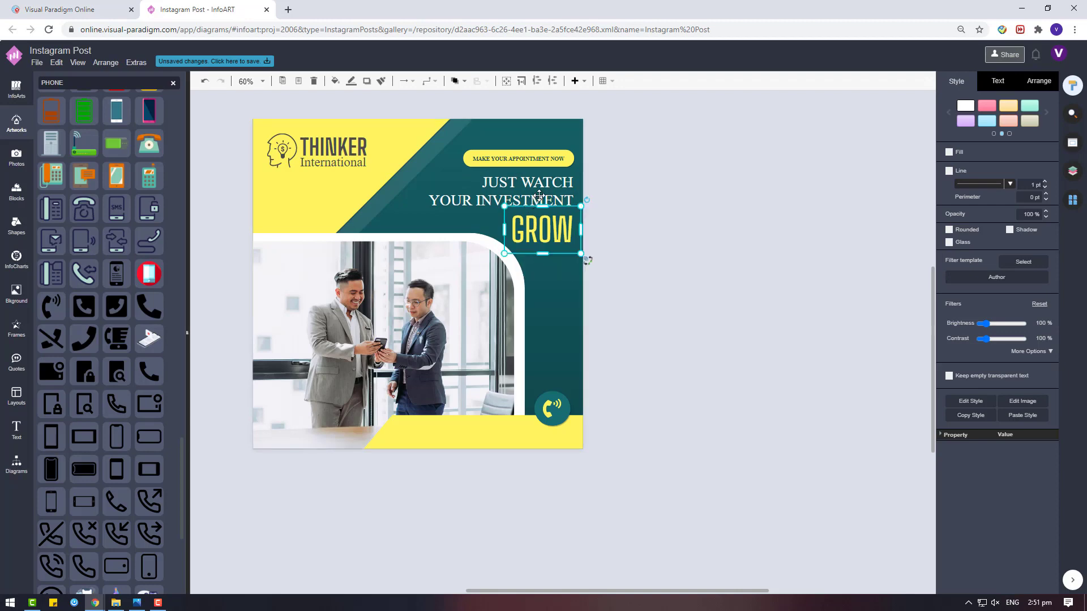
left_click(539, 195)
key("ctrl+c")
key("ctrl+v")
double_click(779, 270)
type("c")
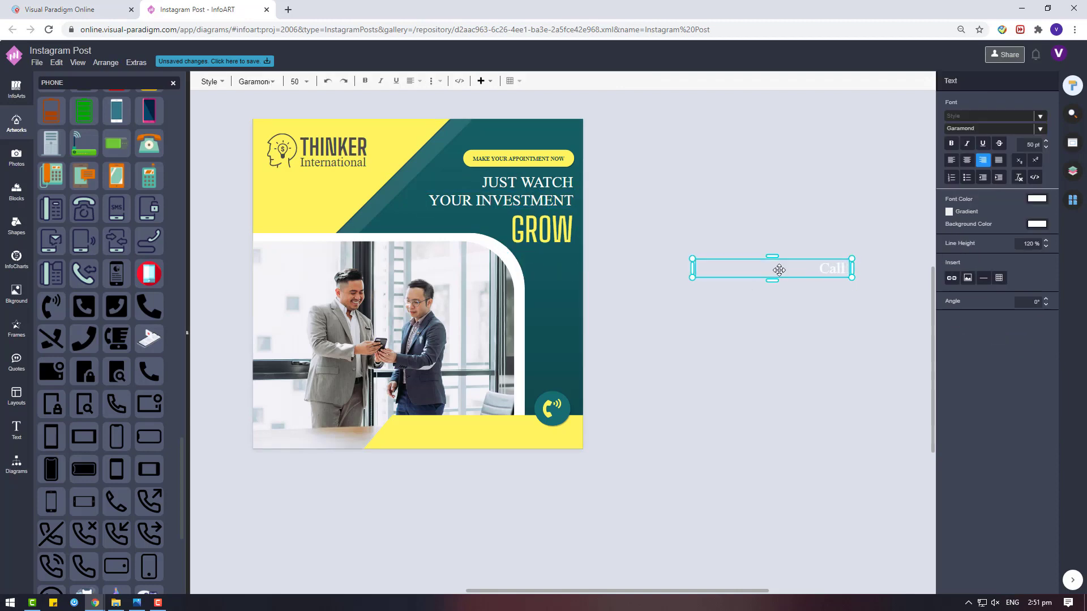
left_click(804, 411)
left_click_drag(824, 276, 751, 334)
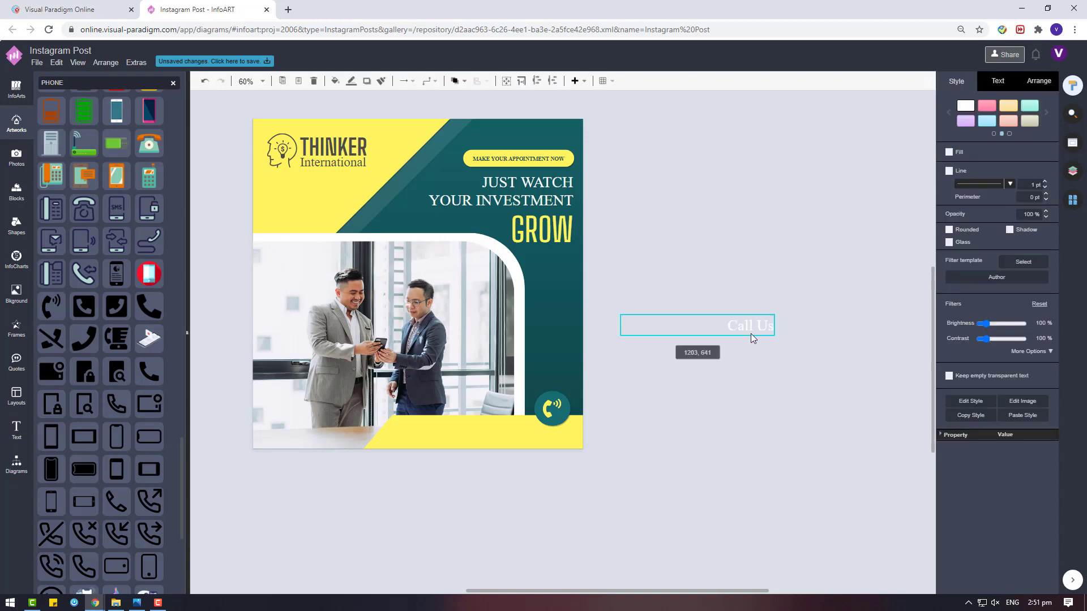
left_click(1006, 84)
left_click(951, 148)
Duplicate the "Call Us" text, replace the copy's wording with the contact phone number and place it directly underneath.
key("ctrl+v")
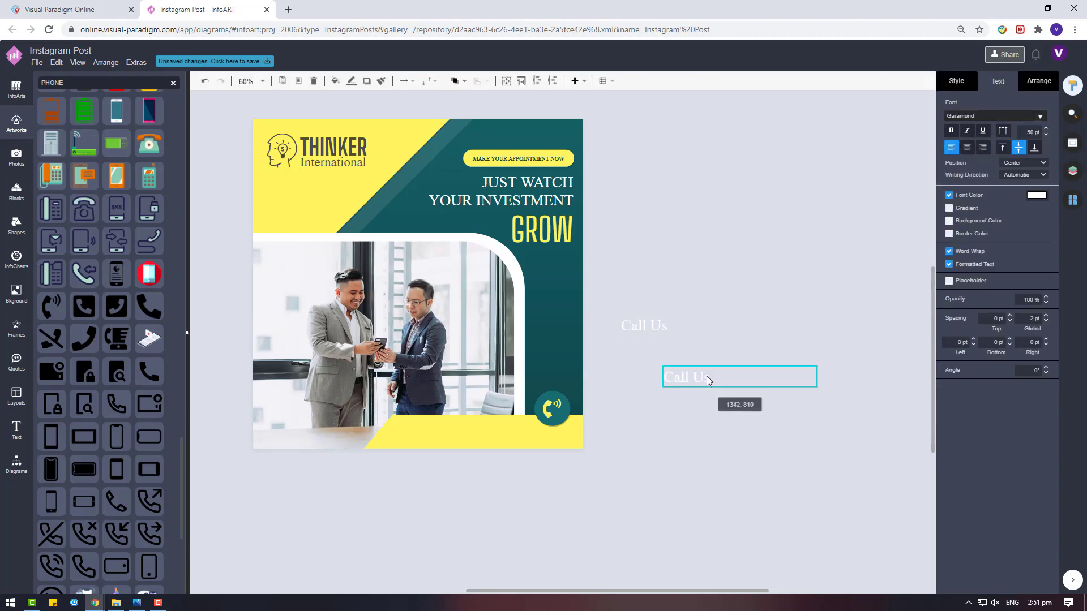
double_click(704, 378)
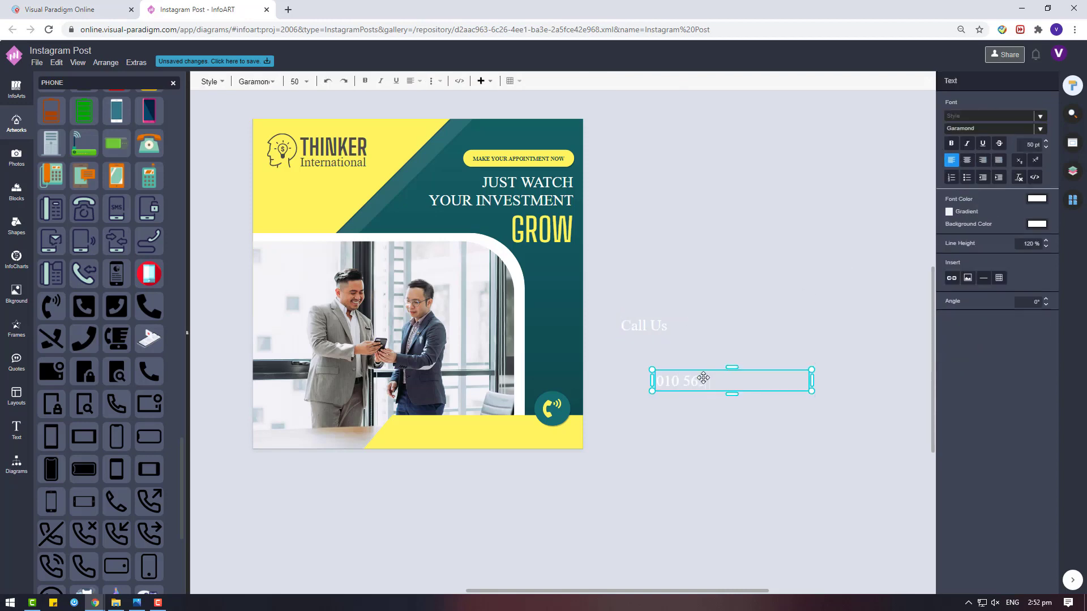
left_click(753, 416)
left_click_drag(736, 383, 701, 343)
Set the font color of both contact lines to dark teal 0F464A.
left_click_drag(814, 387, 669, 289)
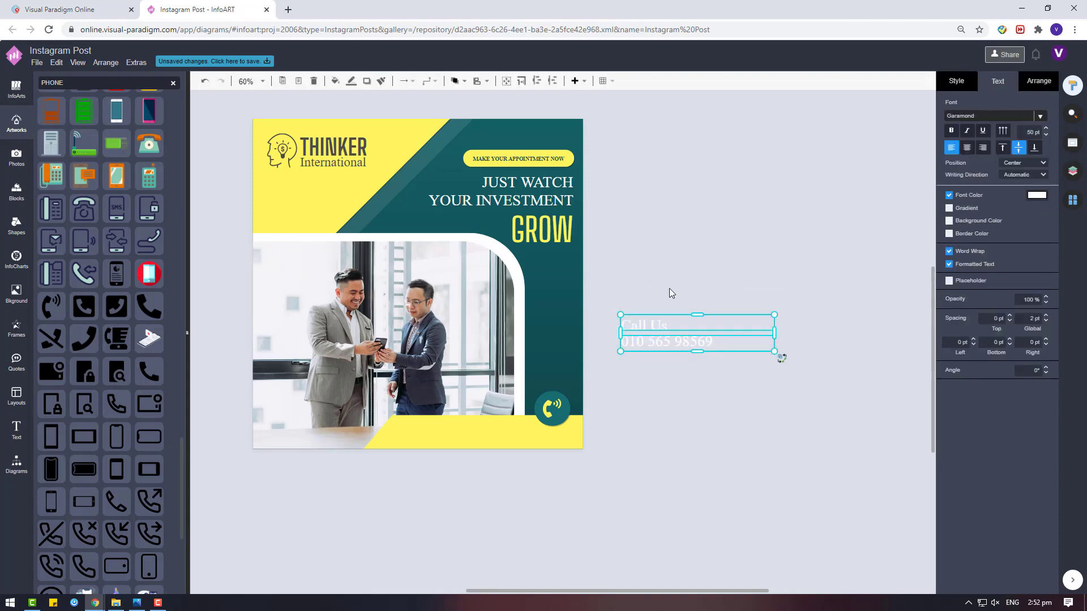
left_click(1037, 196)
left_click(981, 306)
left_click(992, 307)
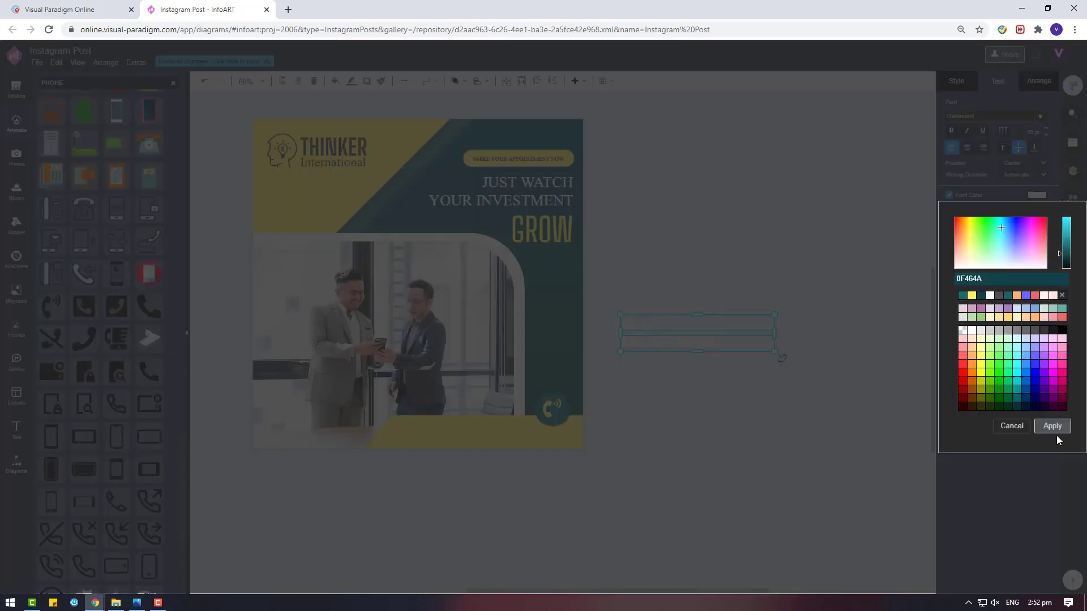
left_click(1050, 425)
Scale both contact lines down to 40.55 pt on the lower yellow band and make them bold italic.
left_click_drag(774, 351, 558, 452)
mouse_move(487, 443)
left_mouse_down()
mouse_move(533, 441)
mouse_move(537, 409)
mouse_move(512, 442)
mouse_move(493, 443)
left_mouse_up()
left_click(642, 407)
left_click(652, 425)
left_click(502, 440)
left_click(502, 429)
left_click(502, 428)
left_click(526, 440, "shift")
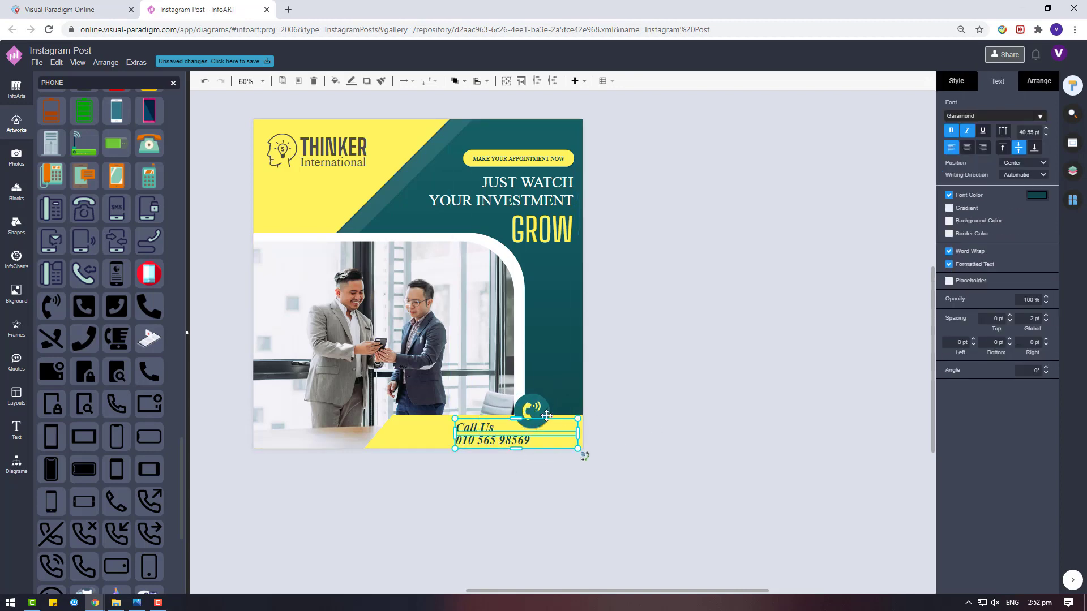
Enlarge the phone badge slightly and position it over the right end of the yellow band's top edge.
mouse_move(547, 416)
left_mouse_down()
mouse_move(532, 410)
mouse_move(544, 396)
mouse_move(531, 399)
mouse_move(556, 409)
left_mouse_up()
left_click(643, 403)
left_click(628, 377)
left_click_drag(574, 434, 570, 430)
left_click_drag(553, 406, 555, 408)
left_click(513, 473)
Right-align both contact lines and move them below the post.
left_click(495, 441)
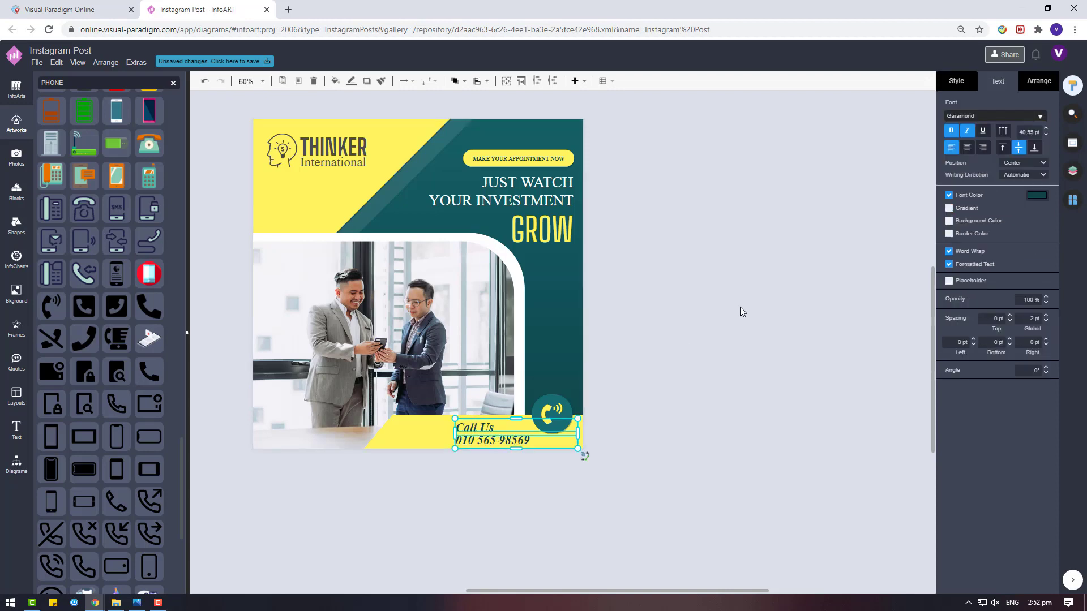
left_click(983, 147)
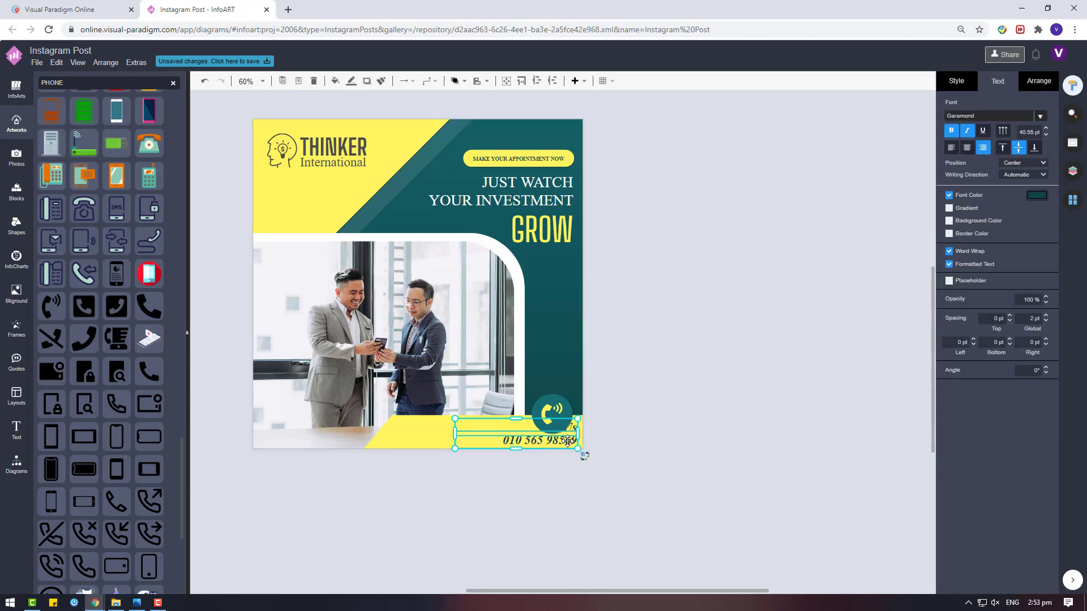
left_click_drag(568, 441, 548, 474)
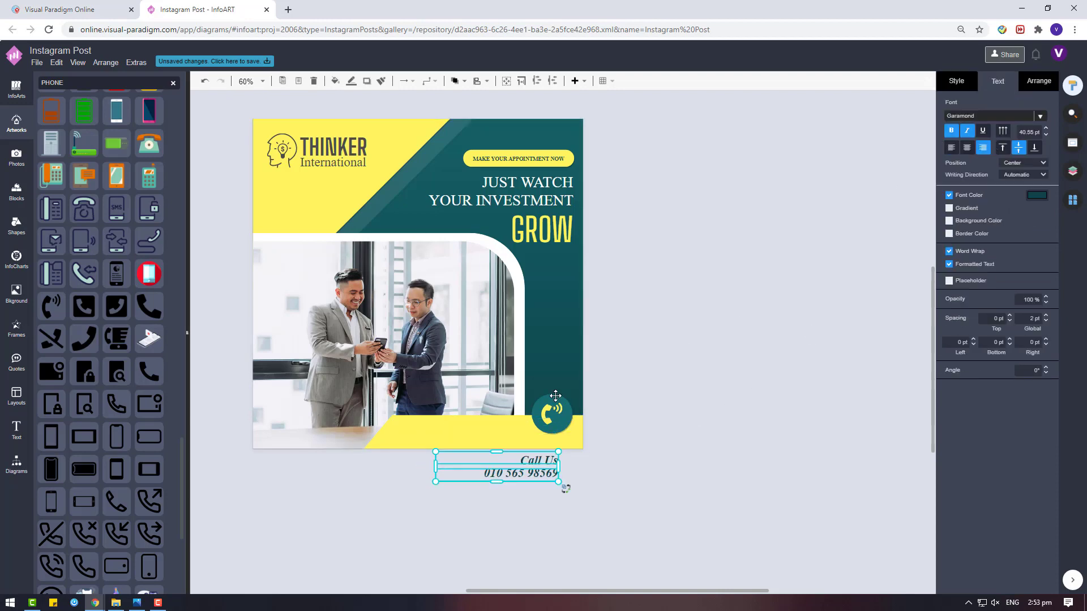
Raise the phone badge slightly and move both contact lines back onto the yellow band beneath it.
left_click_drag(555, 396, 554, 384)
left_click_drag(628, 516, 454, 439)
left_click(541, 461)
left_click(538, 474, "shift")
left_click_drag(547, 462, 560, 428)
left_click(430, 440)
Raise the yellow band's top edge and shift the phone badge and both contact lines up to suit.
left_click(477, 435)
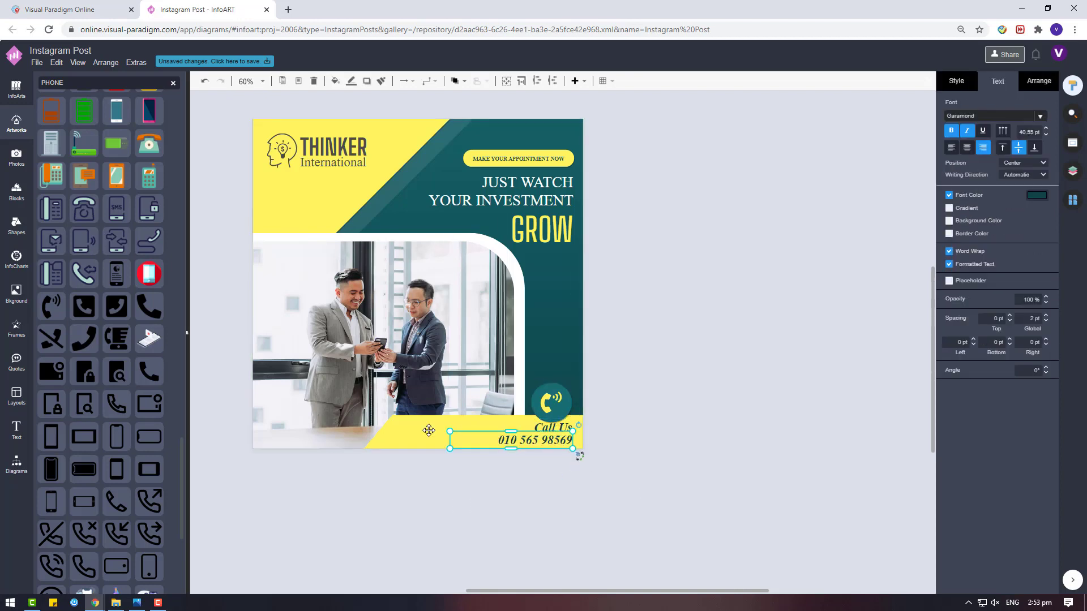
left_click(429, 431)
left_click_drag(473, 415, 473, 404)
left_click(591, 390)
left_click_drag(554, 401, 557, 394)
left_click_drag(640, 484, 452, 418)
left_click_drag(557, 428, 558, 425)
Shorten the yellow band so its slanted end sits just left of the phone number, and nudge the badge up.
left_click(402, 434)
left_click_drag(365, 428, 469, 428)
left_click(719, 492)
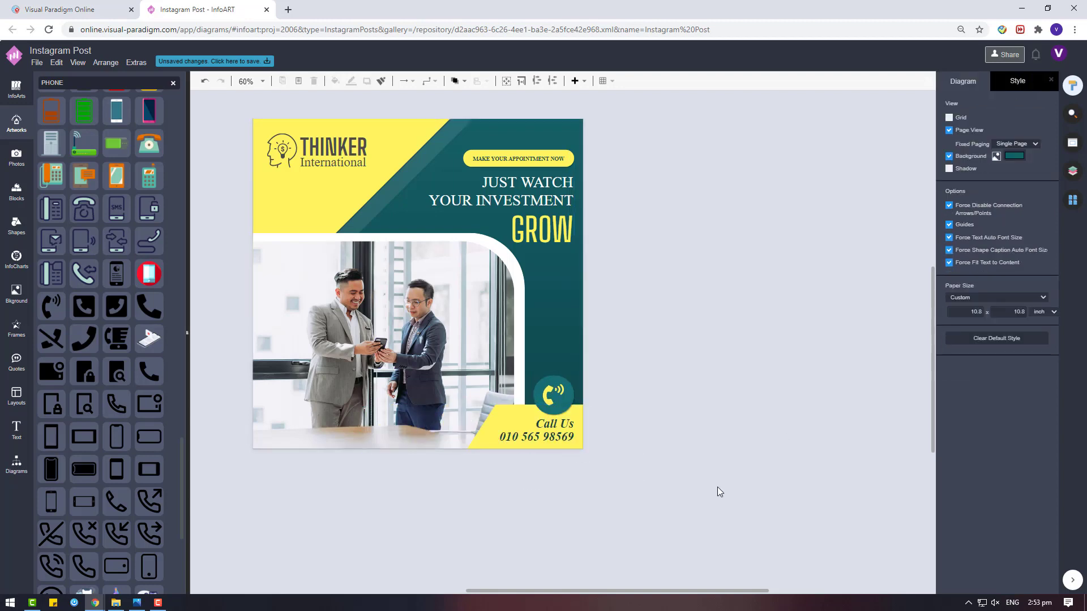
left_click_drag(564, 400, 564, 396)
left_click(660, 447)
left_click_drag(636, 485, 466, 415)
left_click(551, 425)
left_click(528, 436)
left_click(554, 244)
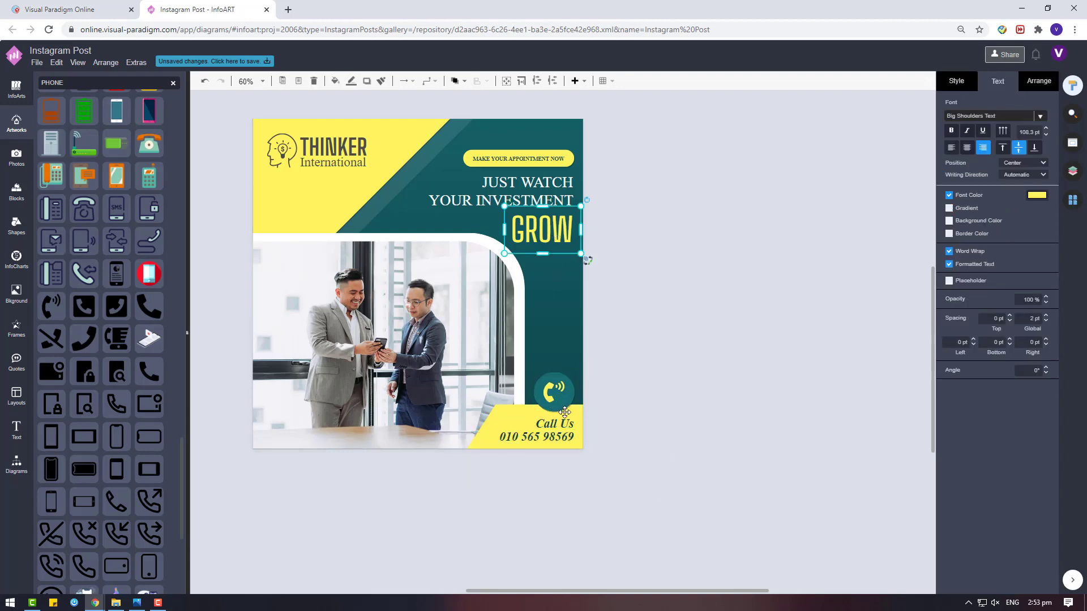
left_click(560, 420)
left_click(552, 434, "shift")
left_click(556, 235, "shift")
left_click(678, 395)
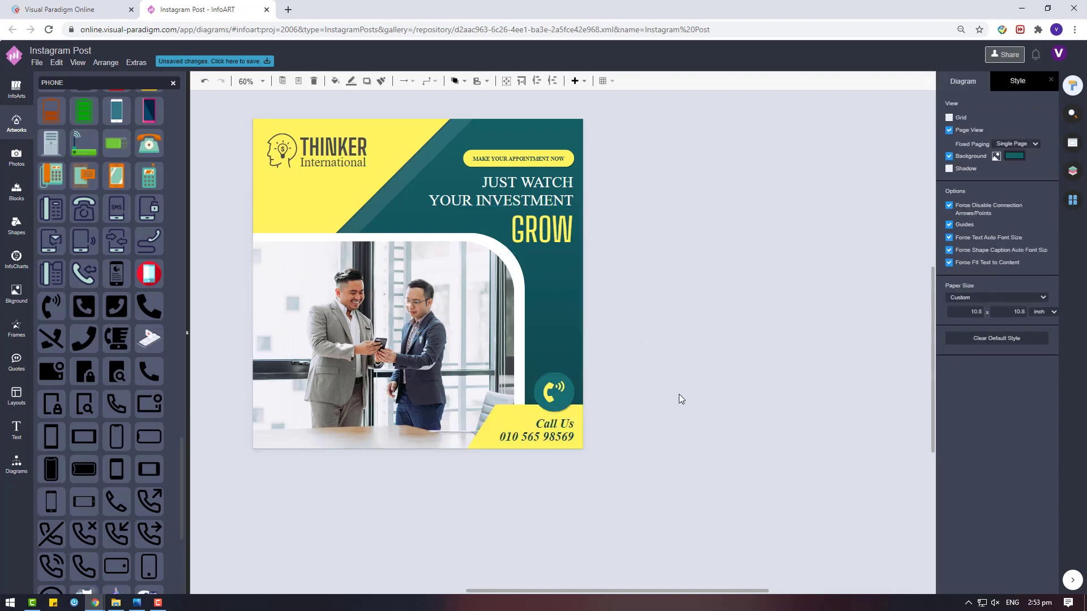
Set both contact lines' width to 300, realign them near the post's right edge and shorten the yellow band further.
left_click(513, 420)
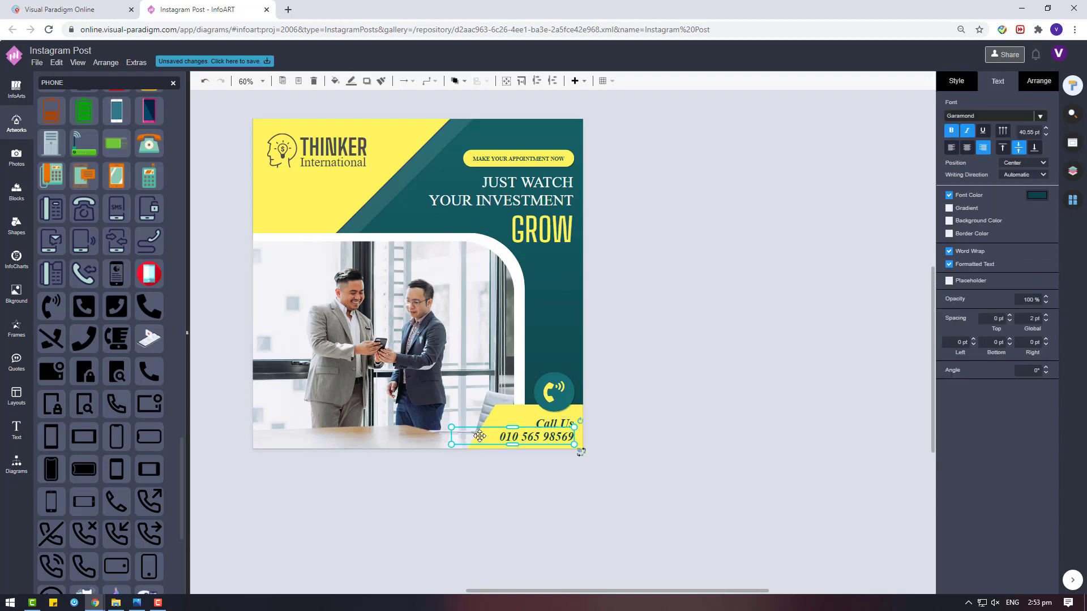
left_click(483, 440)
left_click(1038, 81)
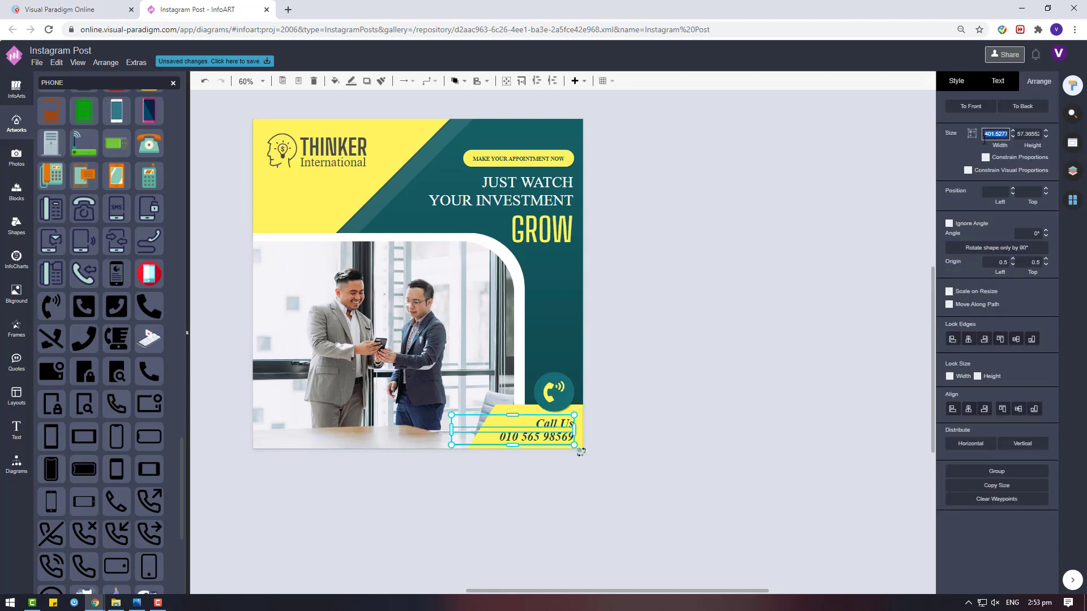
type("300")
key("Return")
left_click_drag(526, 425, 557, 424)
left_click(603, 424)
left_click(479, 424)
left_click_drag(467, 427, 486, 431)
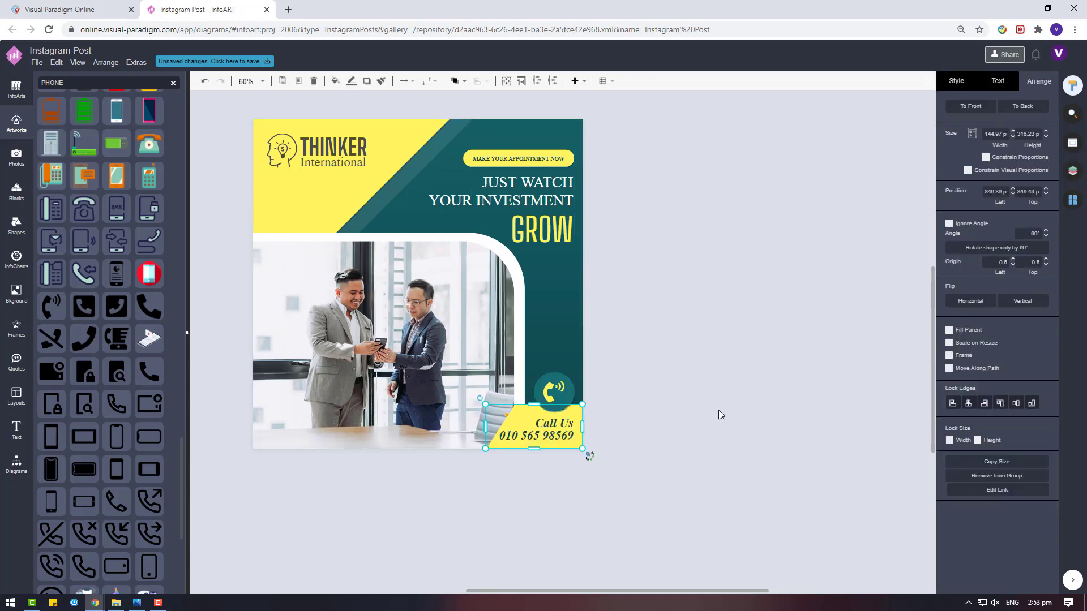
Add a parallelogram from the dynamic block shapes beside the post and fill it with the post's yellow.
left_click(19, 239)
left_click_drag(145, 110, 709, 449)
left_click(956, 85)
left_click(1037, 152)
left_click(972, 252)
left_click(1052, 383)
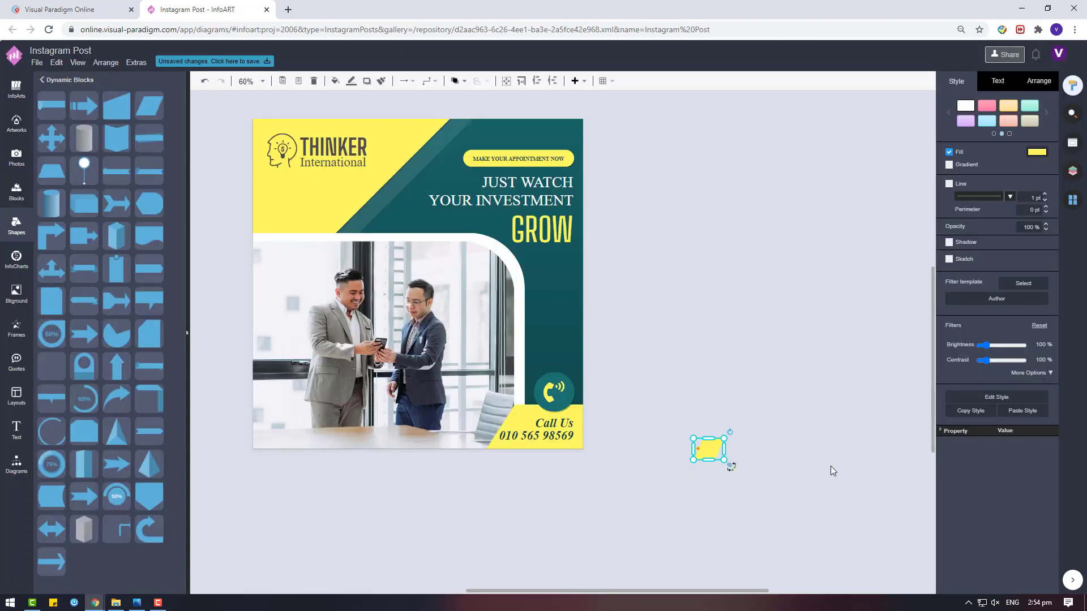
Place the parallelogram just left of the contact band, match the band's height and shape it into a slanted stripe.
scroll(656, 498, "up", 3)
left_click_drag(757, 420, 345, 391)
left_click_drag(335, 379, 388, 379)
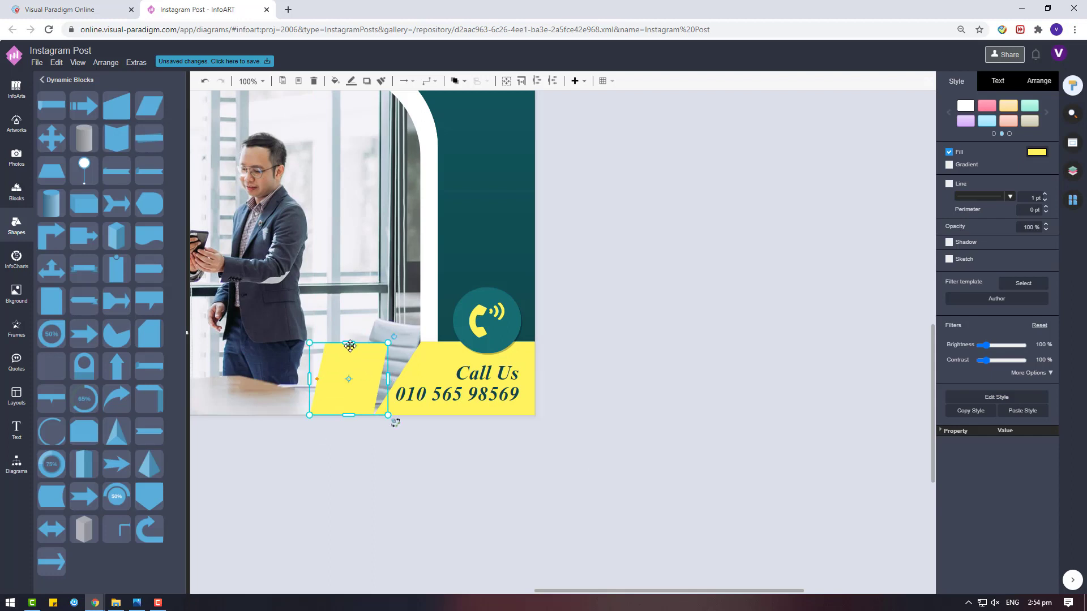
left_click_drag(348, 342, 349, 342)
mouse_move(319, 378)
left_mouse_down()
mouse_move(408, 418)
mouse_move(329, 367)
mouse_move(309, 381)
left_mouse_up()
left_click(437, 477)
Move the outermost yellow stripe off the post and delete it.
scroll(437, 478, "down", 6)
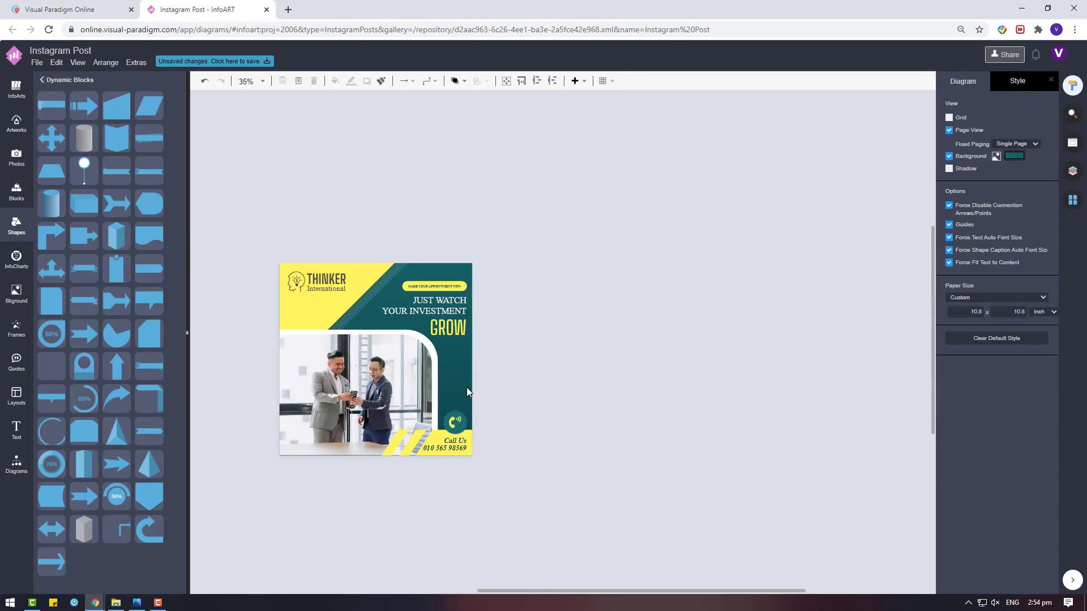
left_click_drag(396, 443, 705, 351)
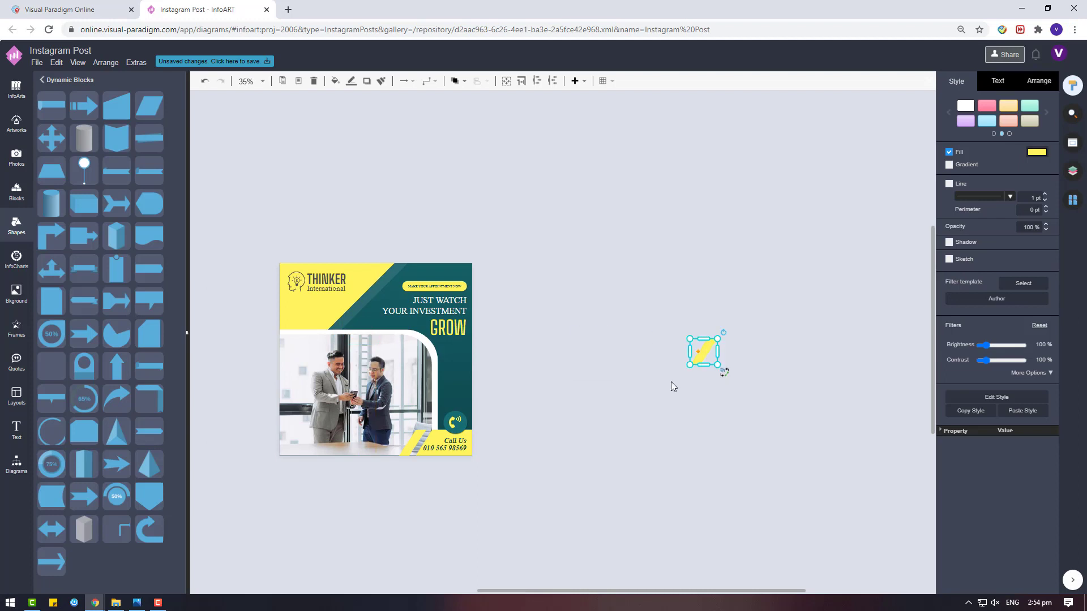
key("Delete")
left_click(372, 269)
key("ctrl+v")
left_click(372, 272)
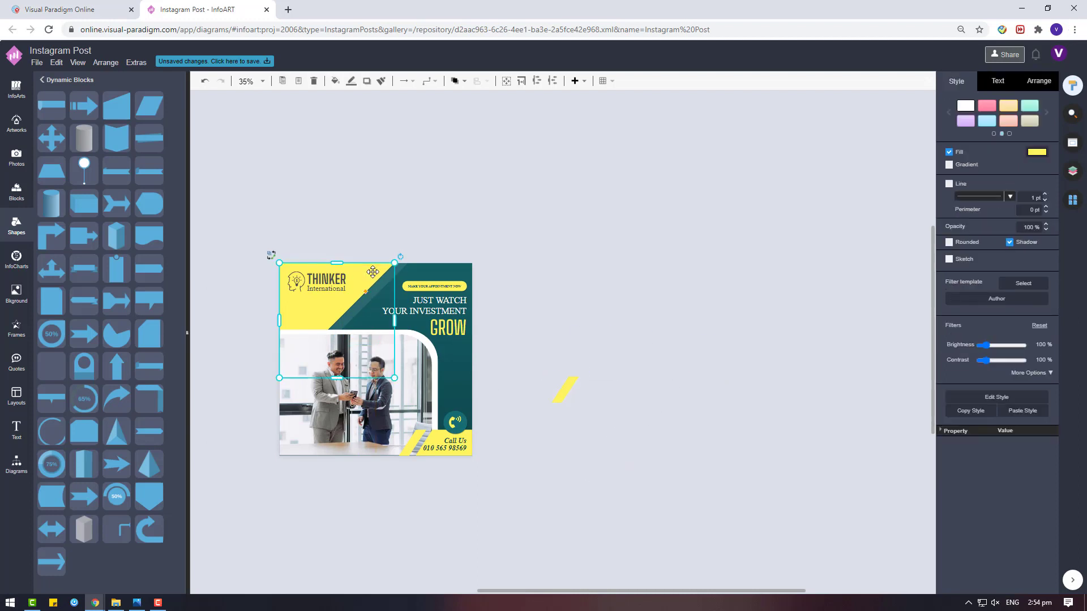
key("ctrl+v")
left_click(482, 338)
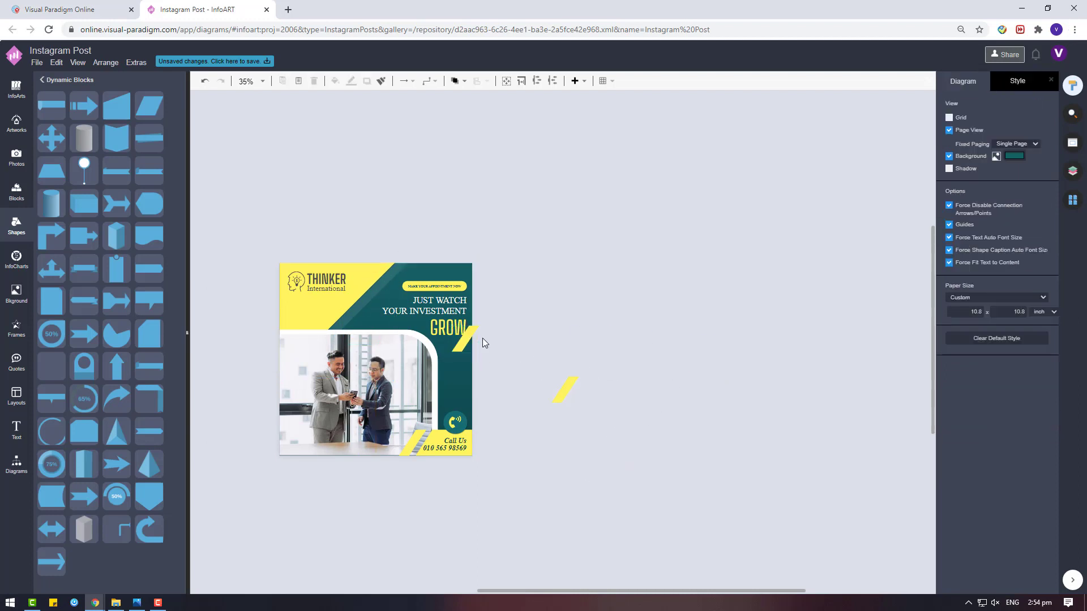
left_click(469, 337)
key("Delete")
left_click(565, 387)
key("Delete")
Duplicate the large yellow triangle and lay the copy over the post's lower part with its diagonal along the stripe.
left_click(367, 281)
key("ctrl+c")
key("ctrl+v")
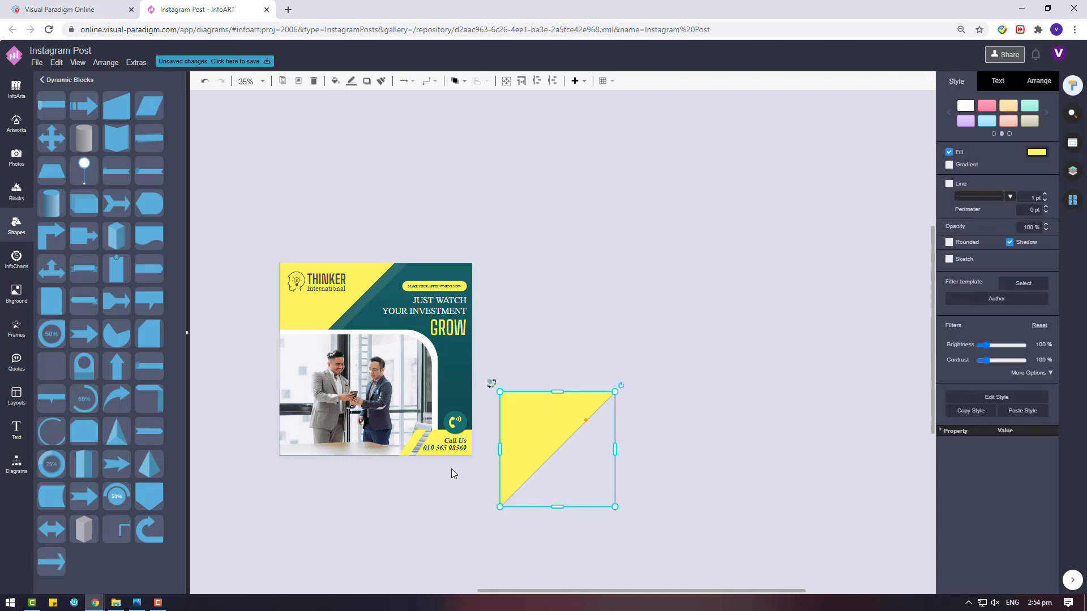
scroll(451, 468, "down", 2)
scroll(331, 360, "up", 3)
left_click_drag(715, 250, 412, 253)
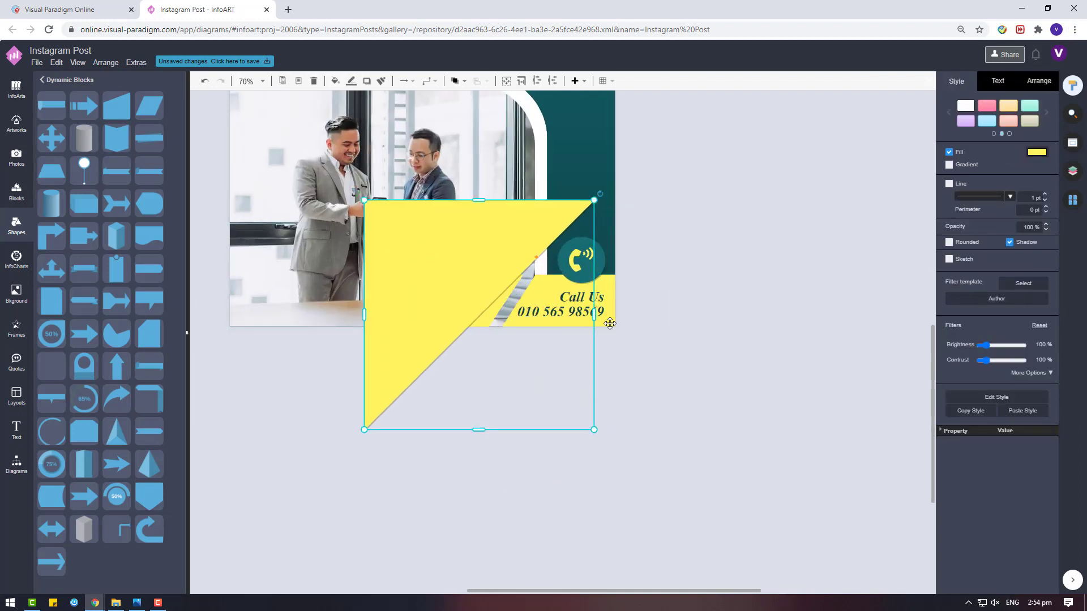
left_click(526, 294)
key("Delete")
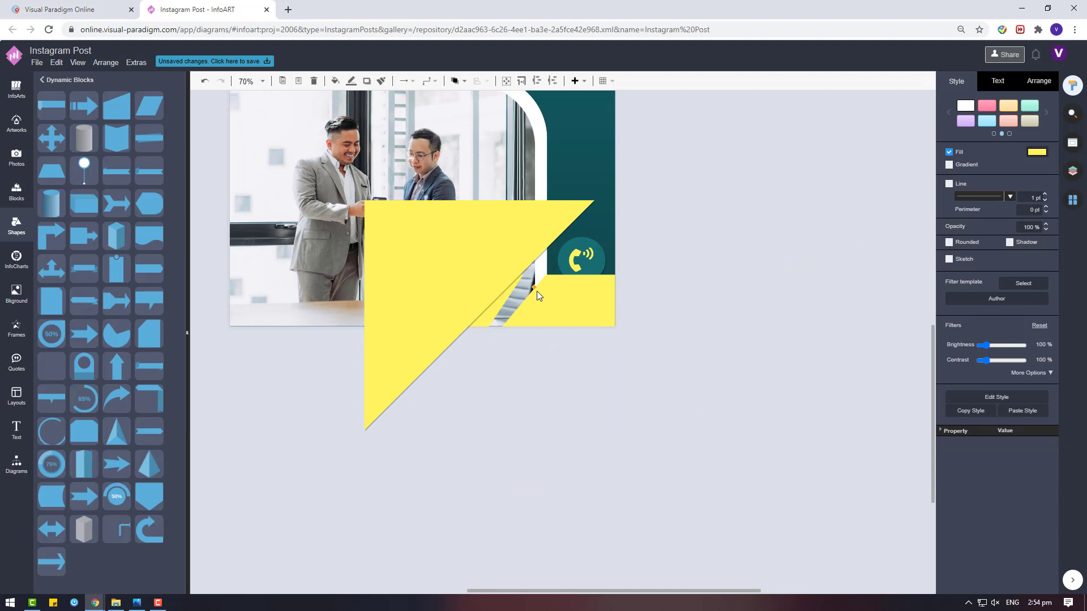
key("ctrl+z")
Widen the yellow stripe until its slant matches the triangle copy's diagonal, moving the copy aside and deleting it.
left_click(505, 297)
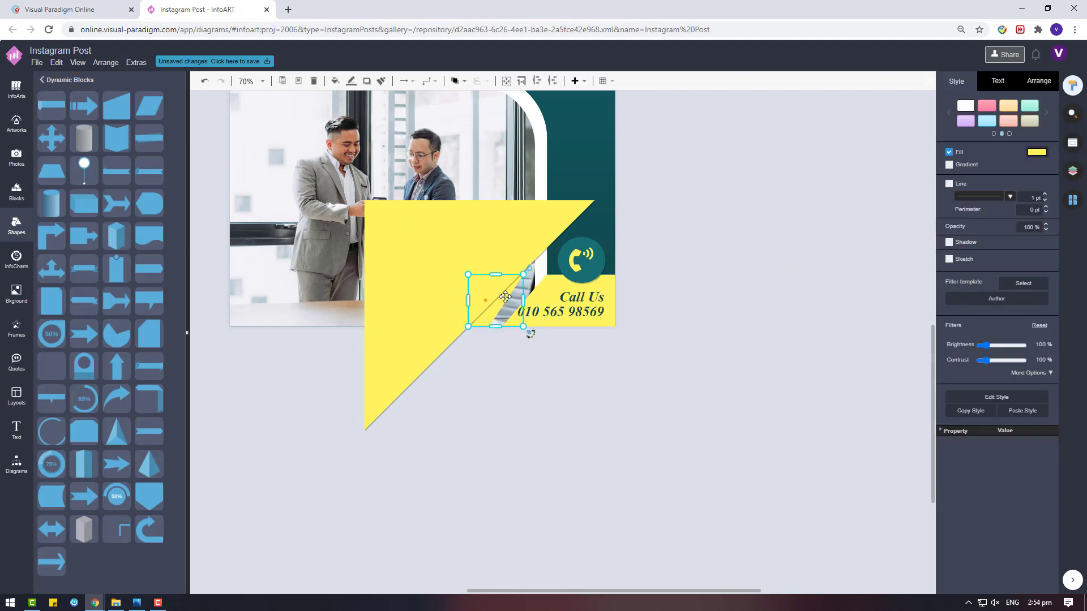
left_click_drag(523, 300, 529, 300)
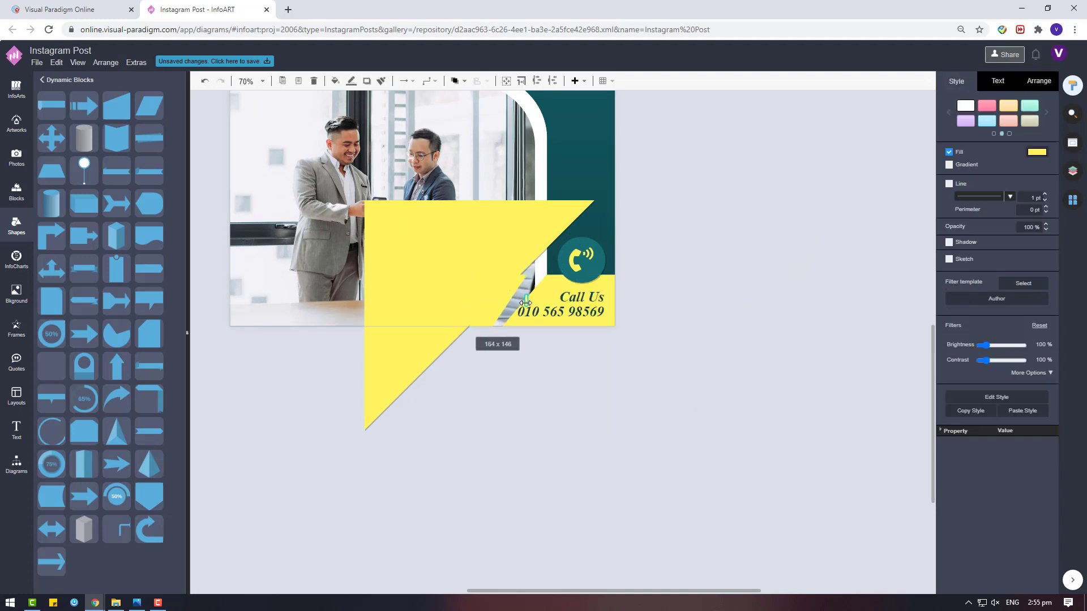
left_click_drag(459, 243, 324, 254)
left_click(491, 307)
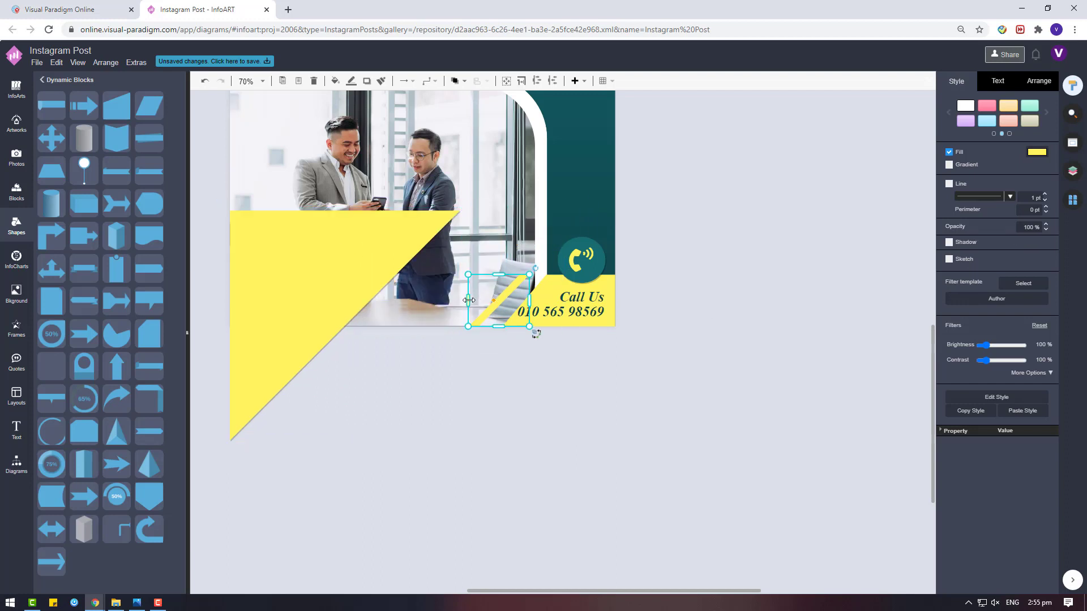
left_click_drag(469, 300, 457, 301)
left_click(354, 279)
key("Delete")
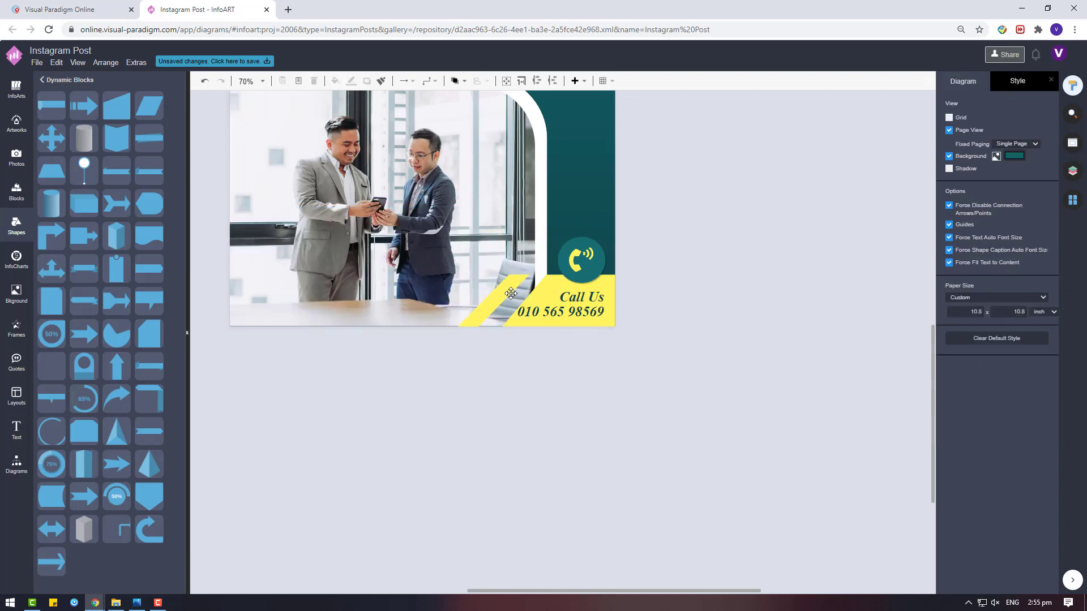
left_click(546, 286)
left_click(613, 324)
left_click_drag(500, 300, 453, 354)
left_click(486, 363)
left_click(487, 307)
key("ctrl+z")
Nudge the yellow stripe slightly away from the contact band and place a copy beyond it with a similar slanted gap.
left_click_drag(498, 293, 487, 294)
left_click(613, 312)
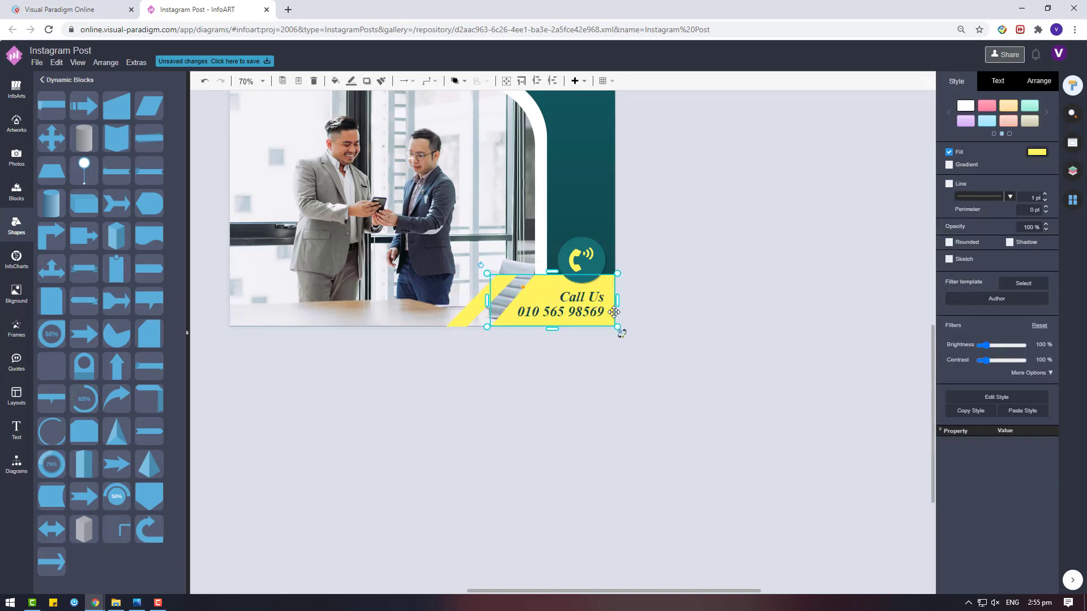
scroll(499, 305, "up", 4)
scroll(499, 305, "up", 4)
left_click_drag(571, 253, 575, 253)
left_click_drag(474, 288, 335, 294)
left_click(444, 396)
scroll(481, 387, "down", 3)
scroll(482, 392, "down", 8)
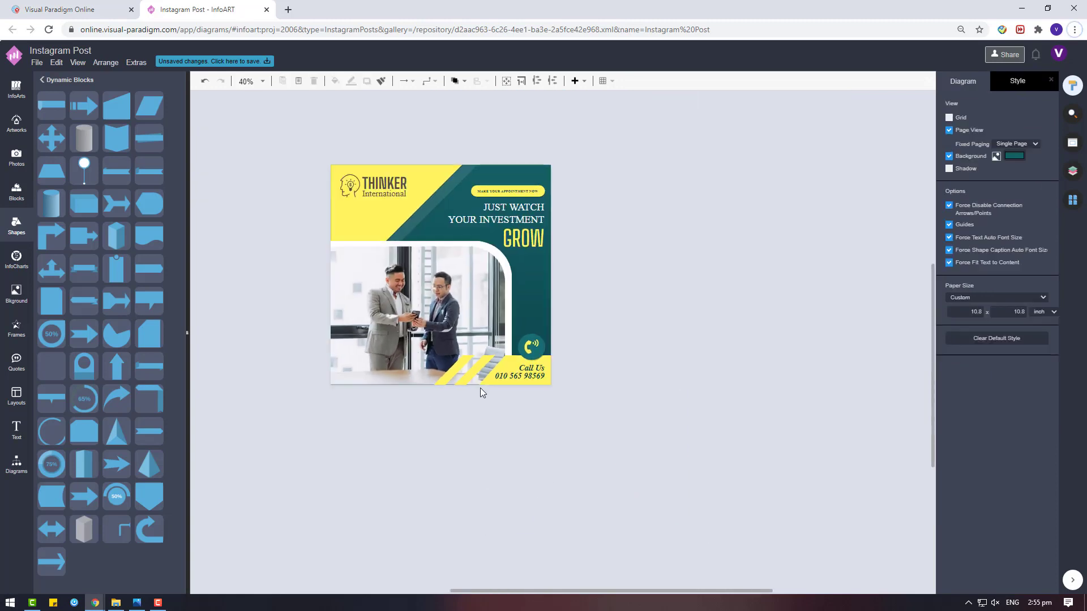
Duplicate the outermost yellow stripe and place the copy on the empty canvas beside the post.
left_click(453, 374)
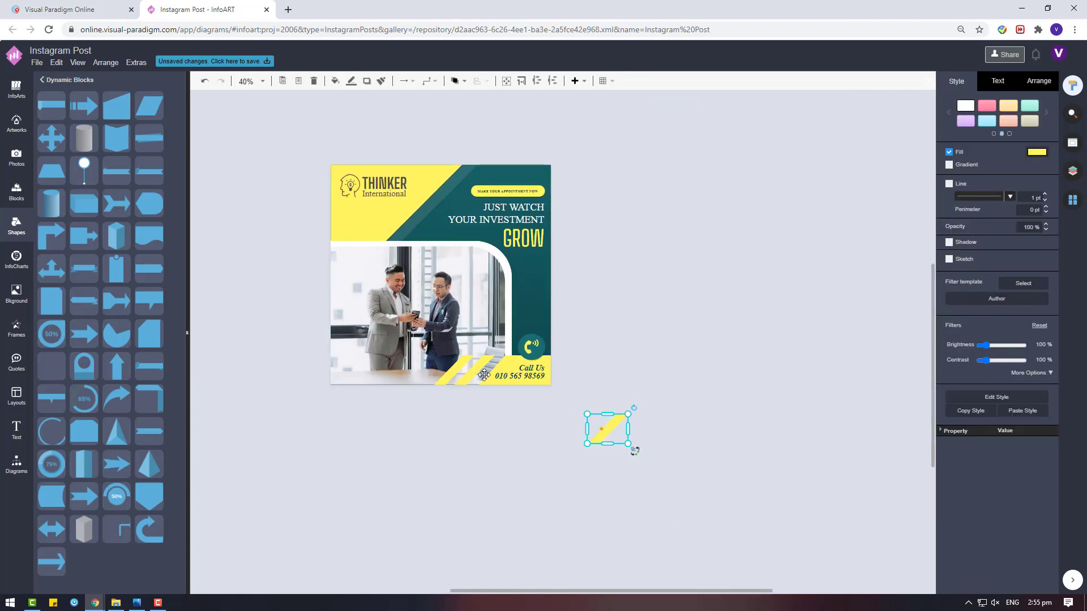
right_click(616, 424)
left_click(825, 528)
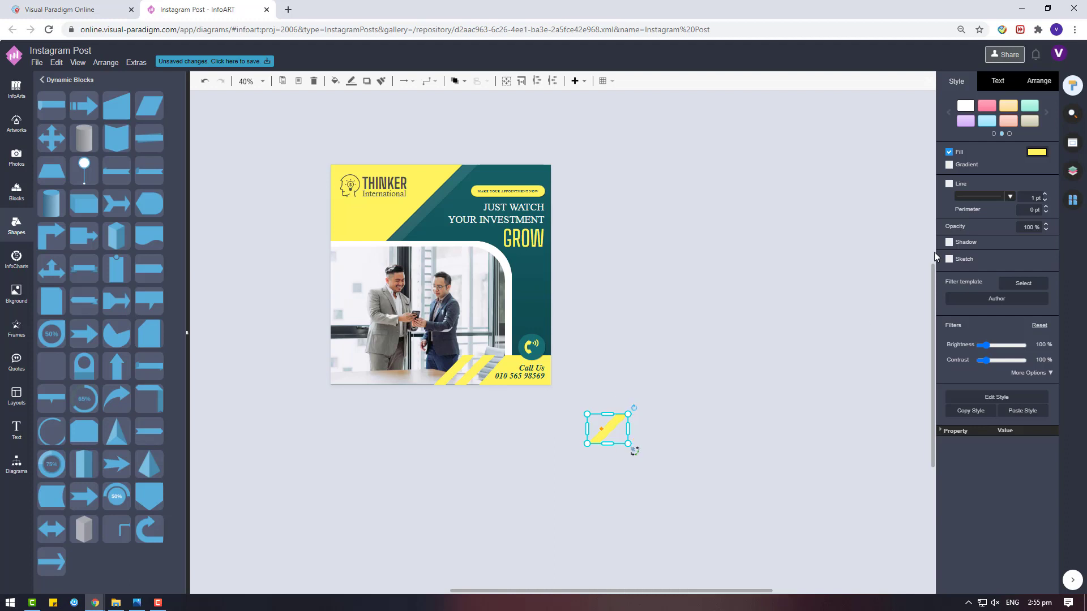
left_click(673, 427)
left_click_drag(611, 429, 705, 282)
Show the layers list and examine the shadow settings of the large yellow triangle behind the logo.
left_click(456, 257)
left_click(425, 245)
right_click(427, 244)
left_click(645, 381)
left_click(1073, 170)
left_click(680, 313)
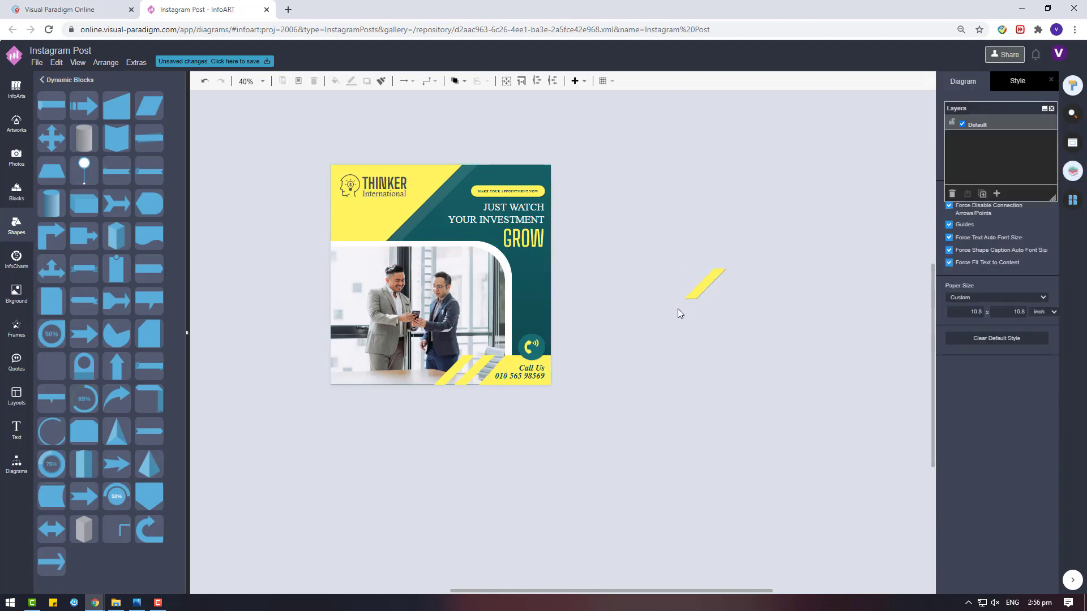
left_click(432, 198)
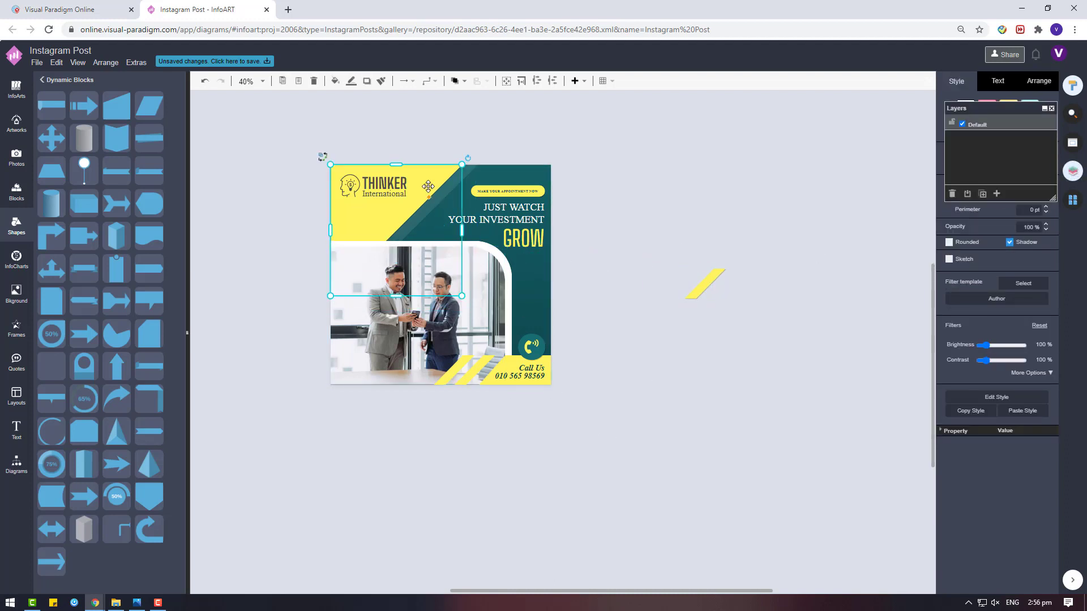
left_click(691, 334)
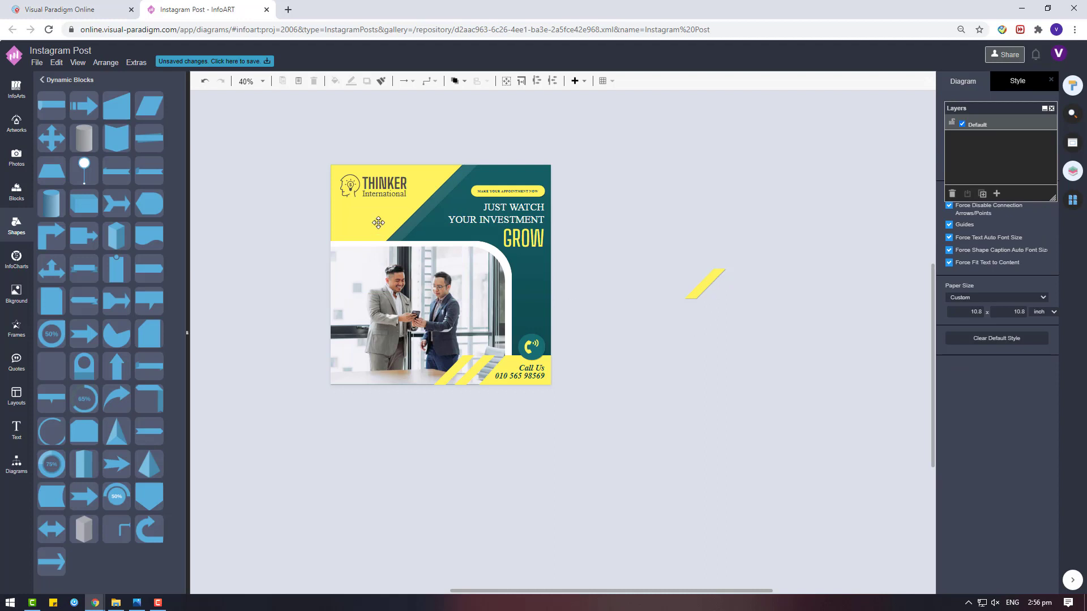
Try a shadow on the spare yellow stripe over the photo frame's curved corner, then delete that stripe.
left_click_drag(688, 286, 529, 277)
left_click(433, 296)
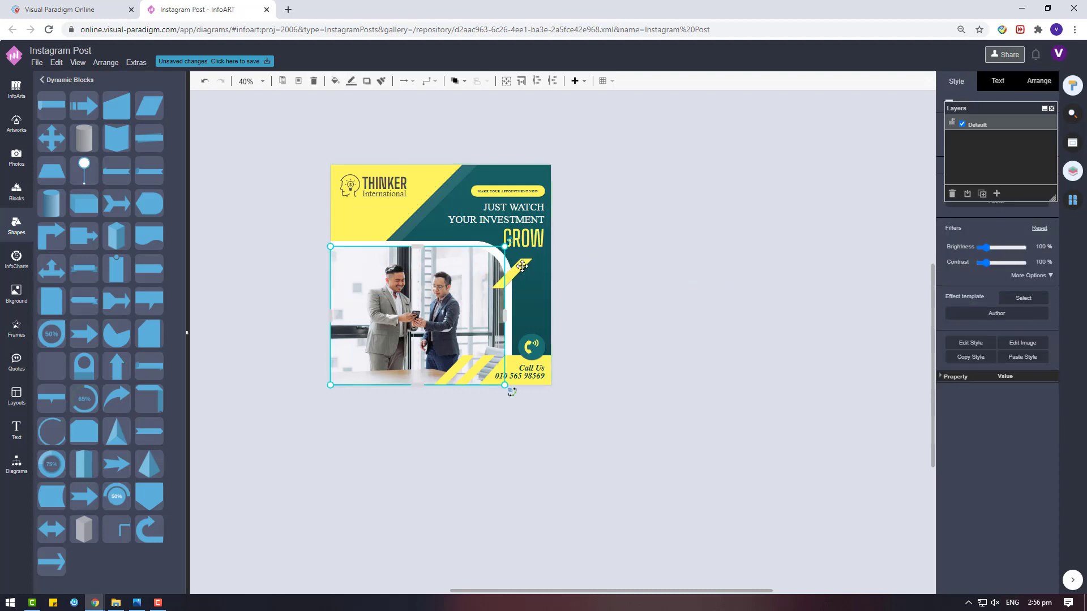
right_click(520, 266)
mouse_move(633, 382)
left_click(736, 433)
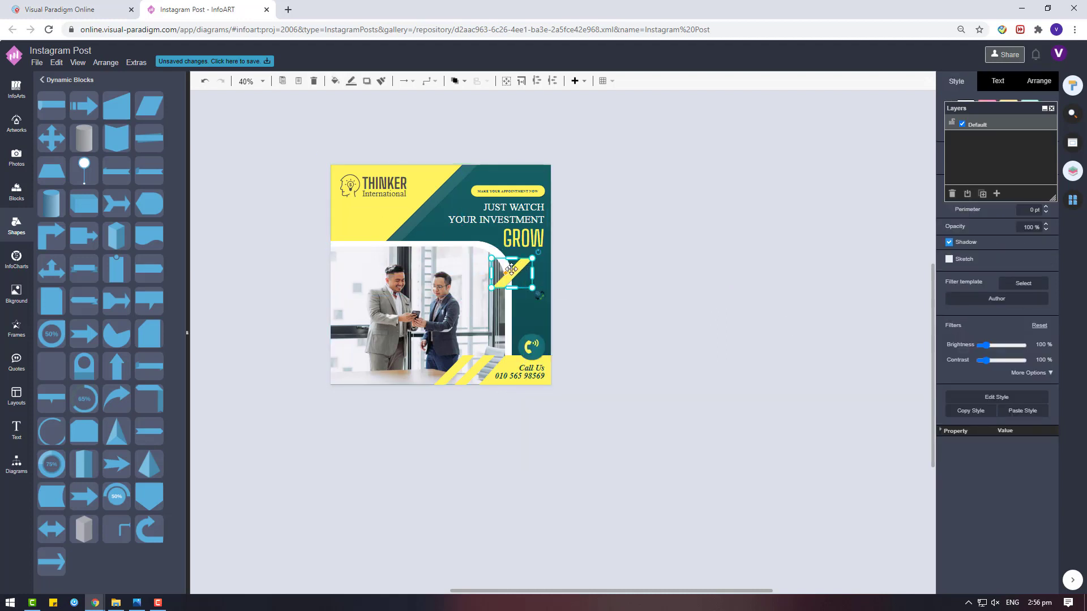
key("Delete")
Fill the outermost stripe beside the contact band with the teal colour 176D73.
left_click(453, 371)
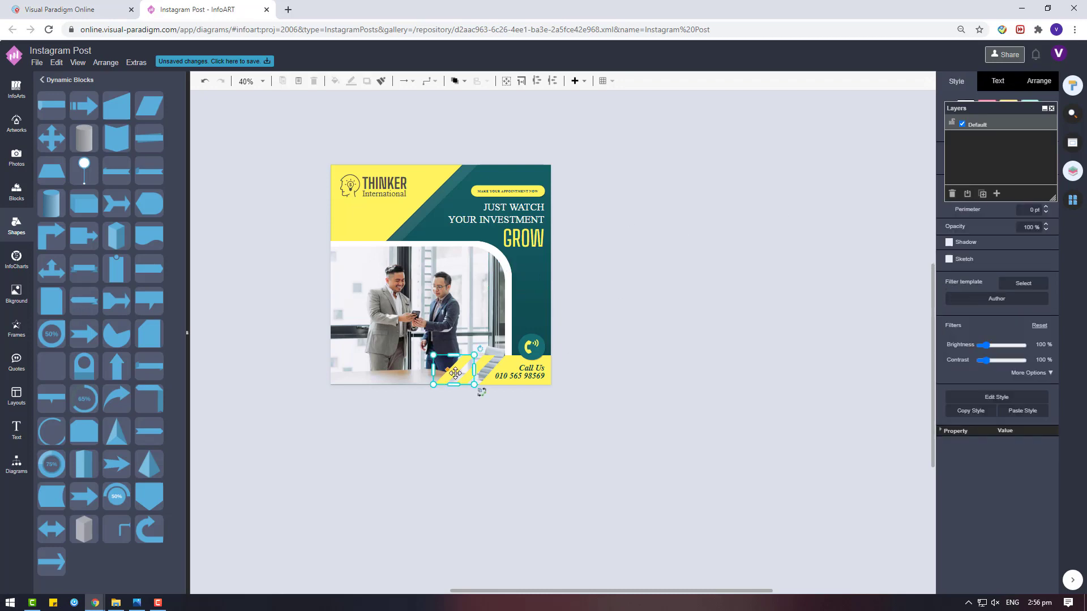
left_click(1036, 151)
left_click(980, 252)
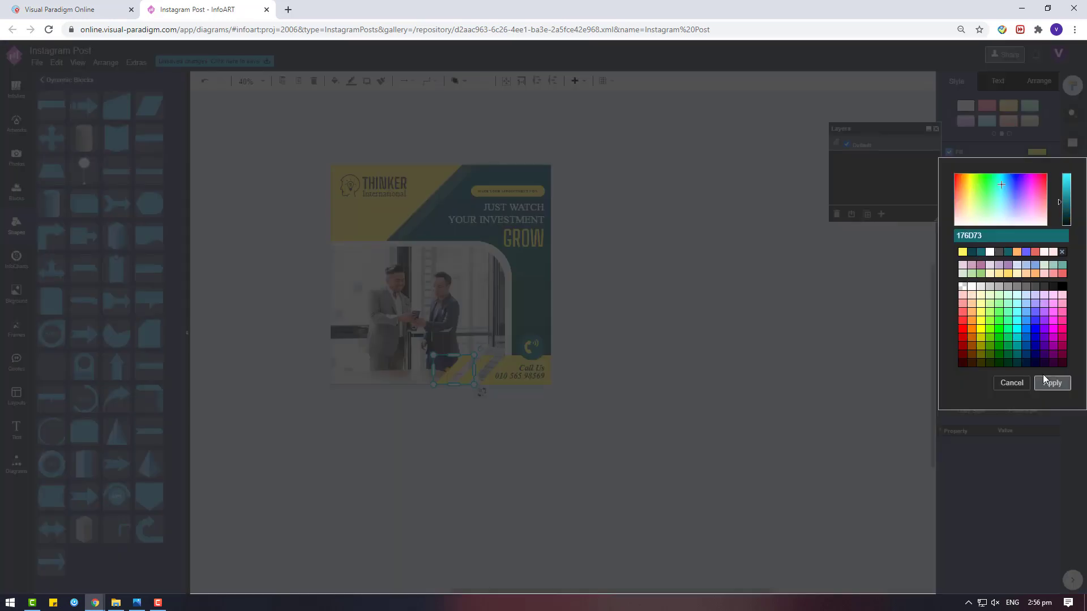
key("Return")
left_click(745, 337)
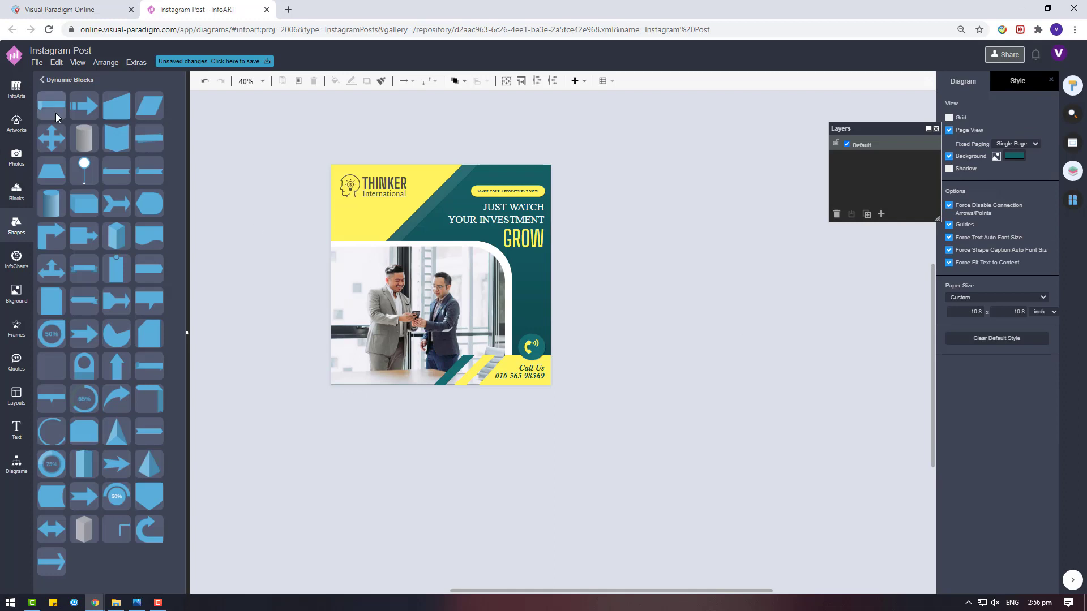
Rename the design file as Investment Instagram Post.
left_click(37, 63)
left_click(60, 185)
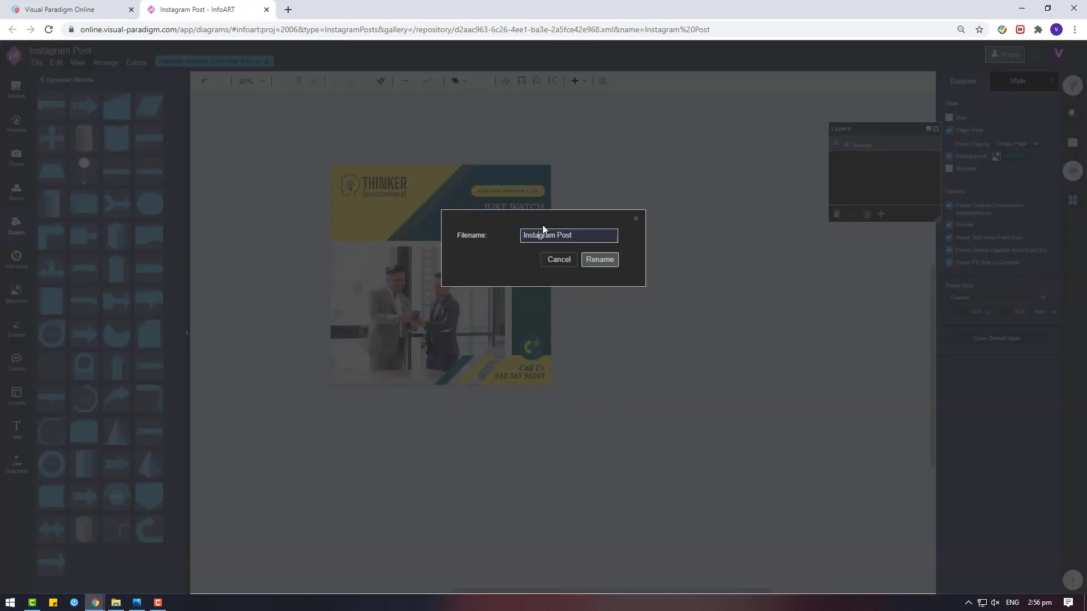
type("Investment")
left_click(612, 265)
Save the renamed design.
left_click(36, 63)
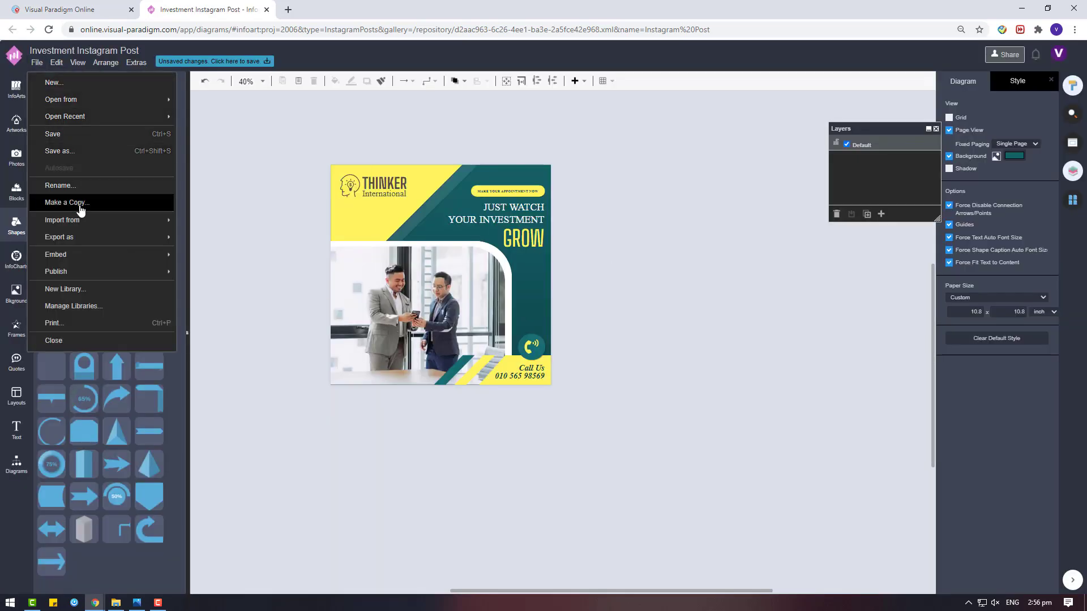
left_click(77, 138)
left_click(470, 279)
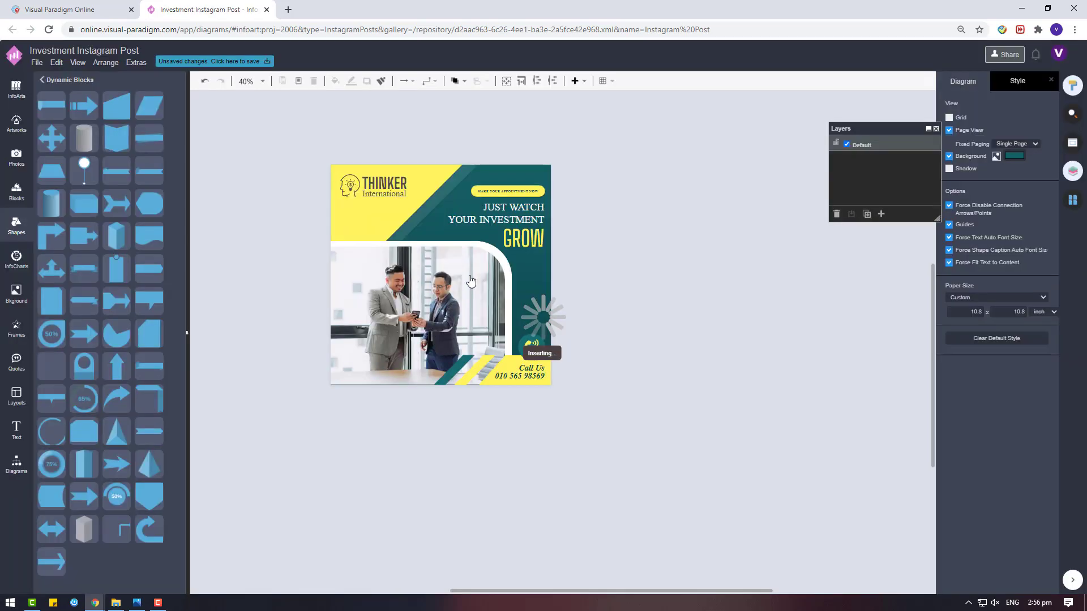
Export the design under the filename Investment Instagram Post, download it to the computer and open the downloaded file.
left_click(36, 62)
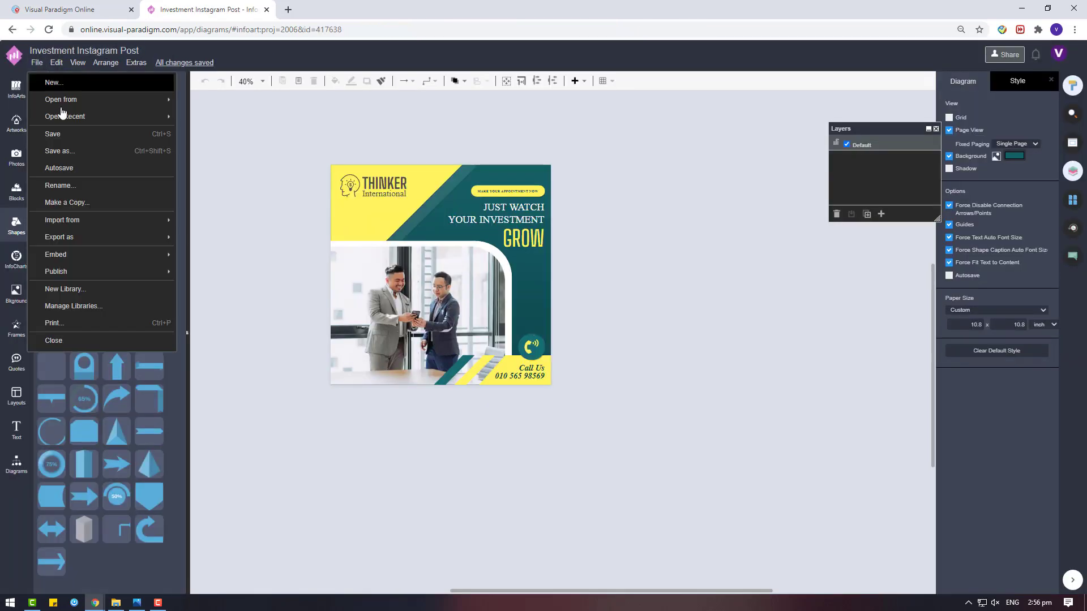
mouse_move(138, 238)
left_click(199, 254)
left_click(563, 311)
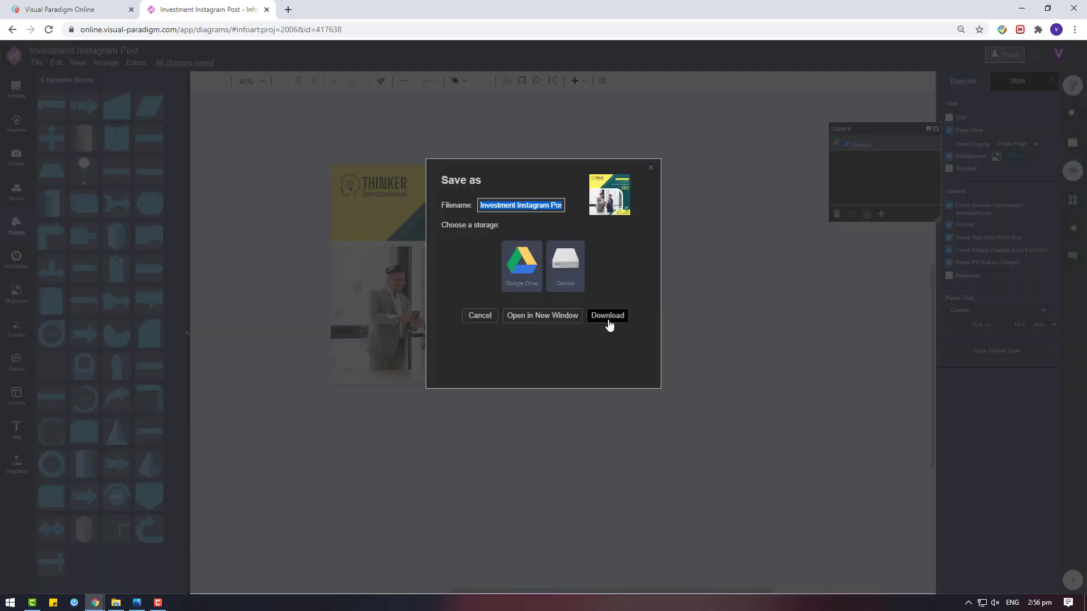
left_click(607, 317)
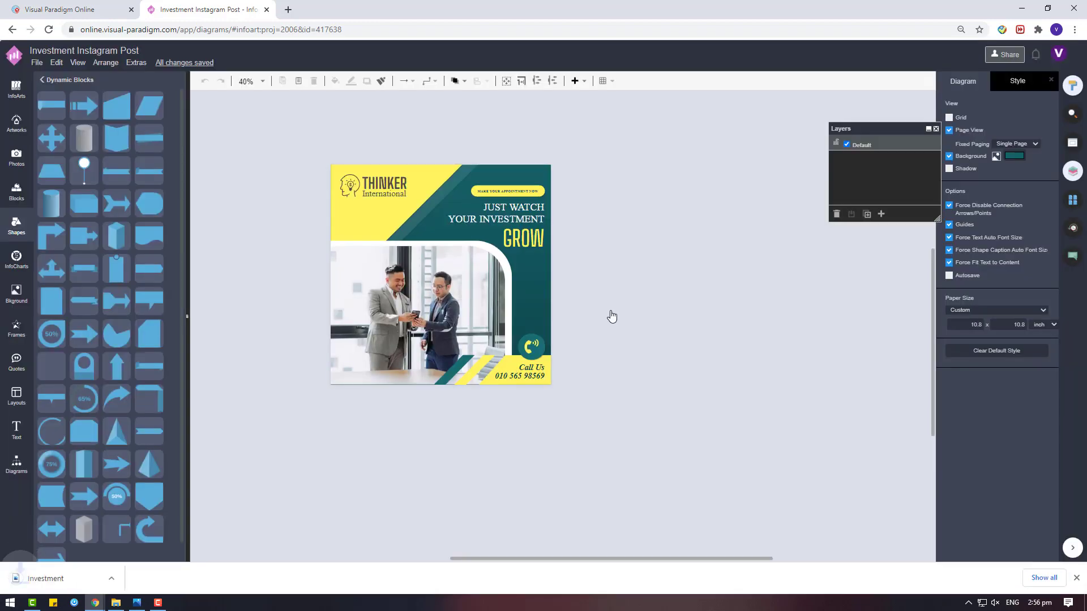
left_click(85, 576)
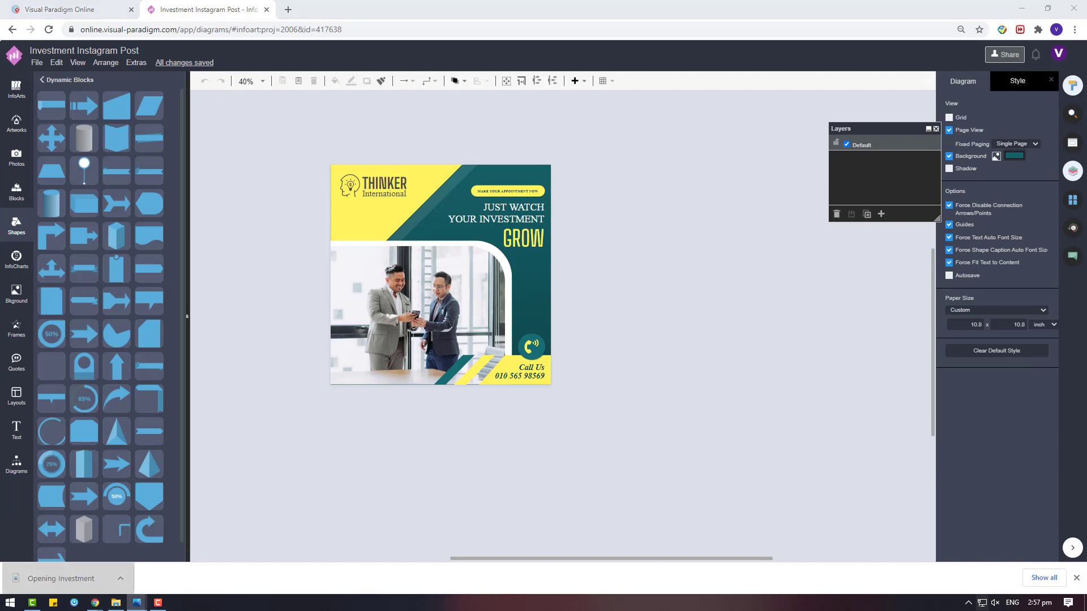